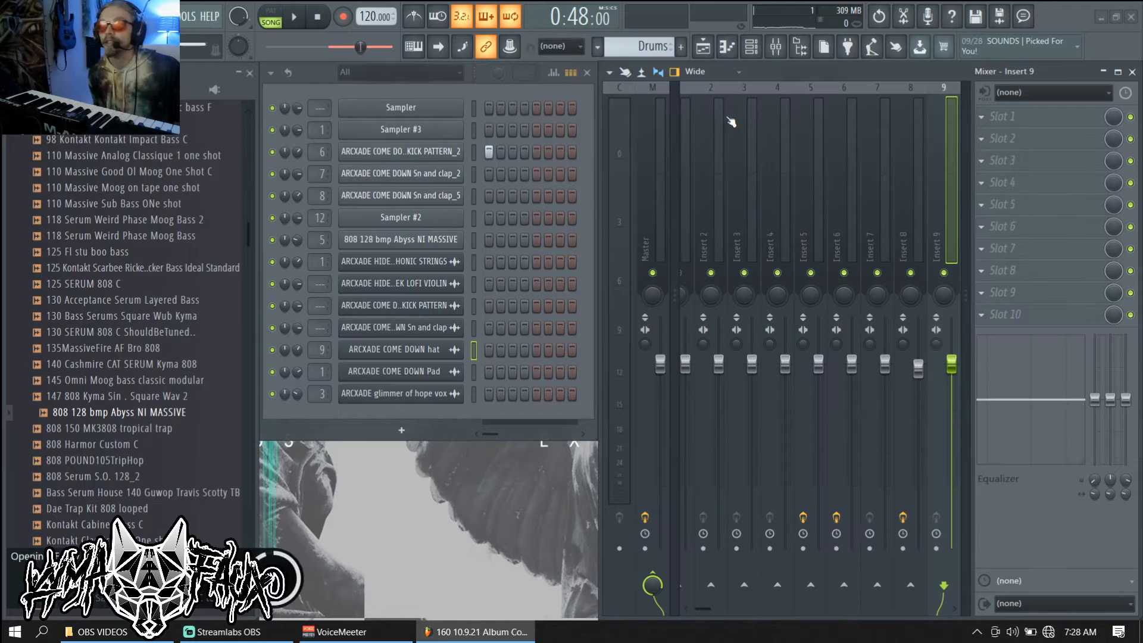
# Step: Load Fruity Parametric EQ 2 on the Insert 9 hat track and play the song to check its spectrum
pyautogui.click(1027, 166)
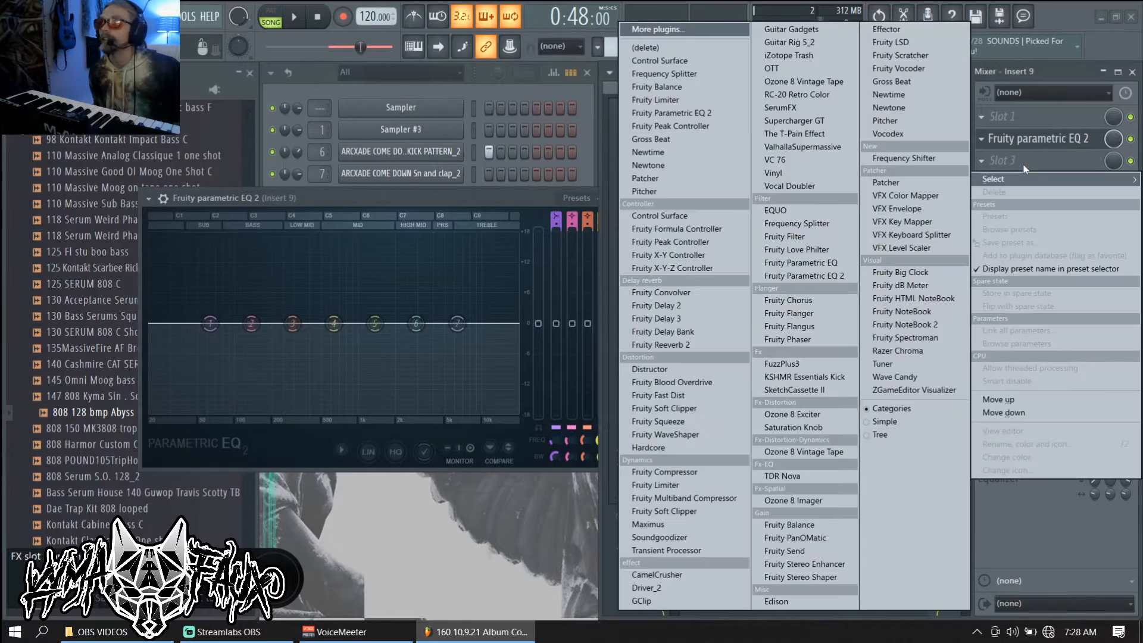
pyautogui.click(361, 193)
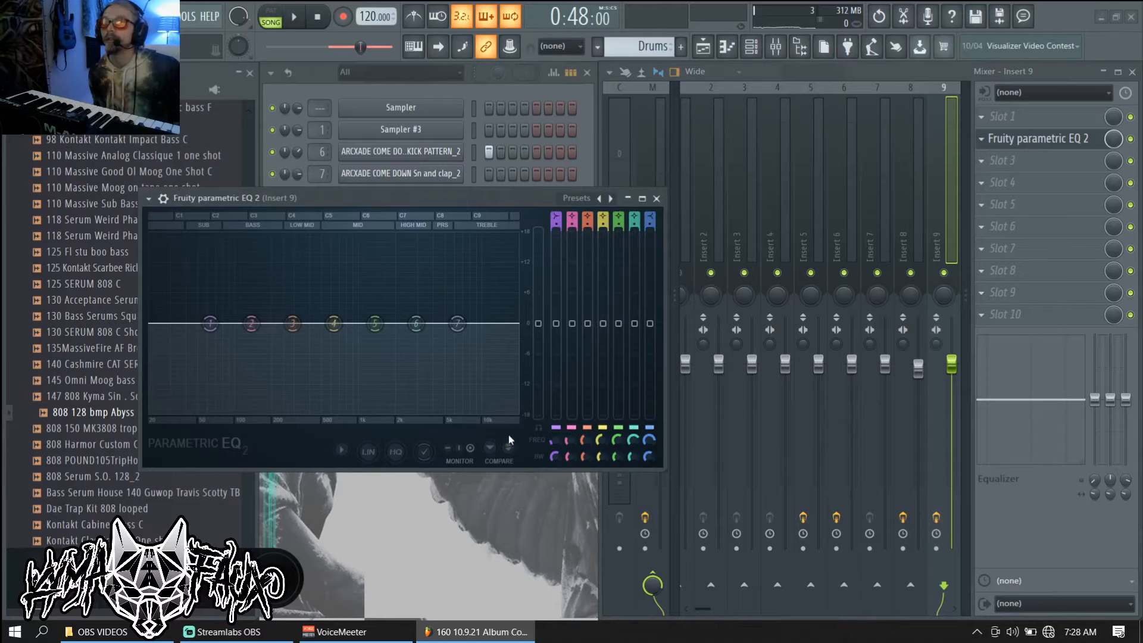
pyautogui.press('space')
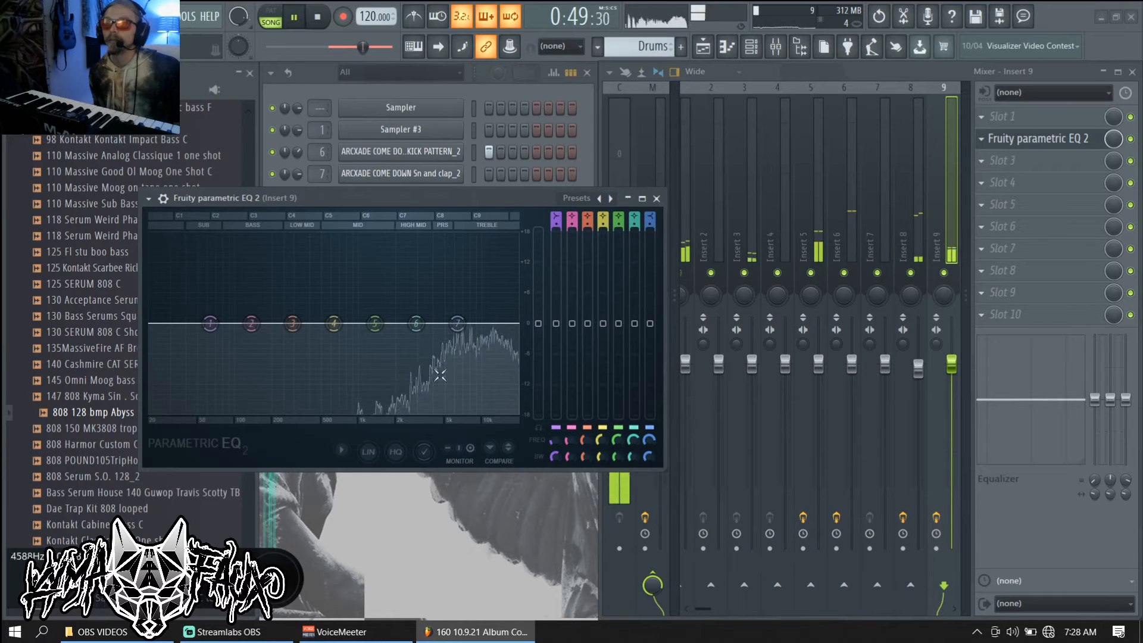
pyautogui.press('space')
# Step: Enable the heatmap in the Insert 9 equalizer and play the song briefly to view it
pyautogui.rightClick(351, 353)
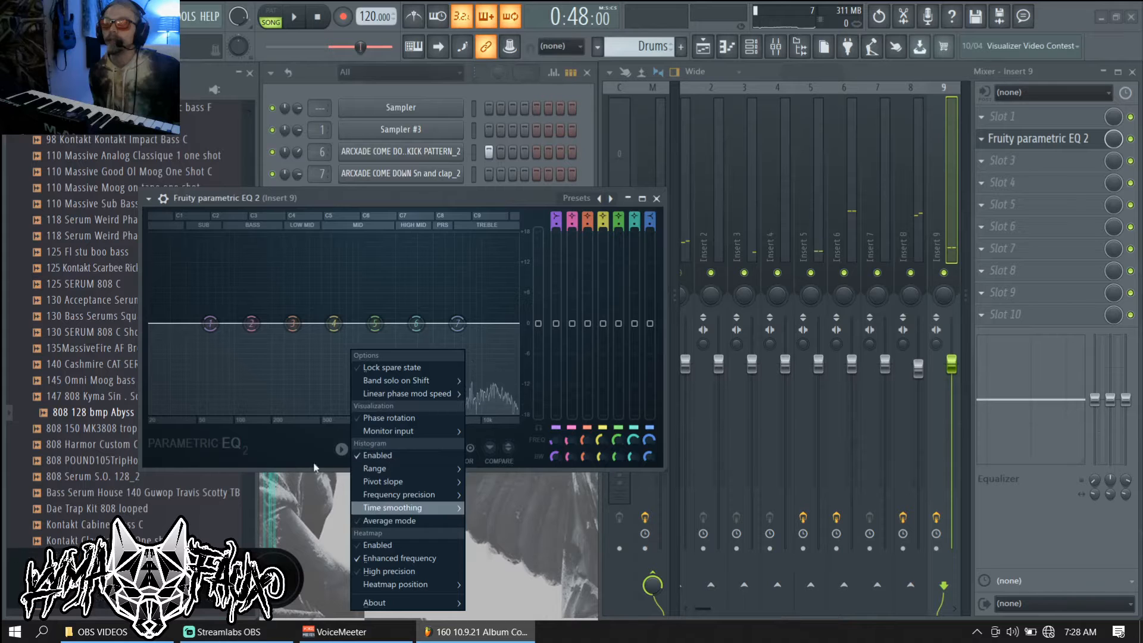
pyautogui.click(379, 544)
pyautogui.press('space')
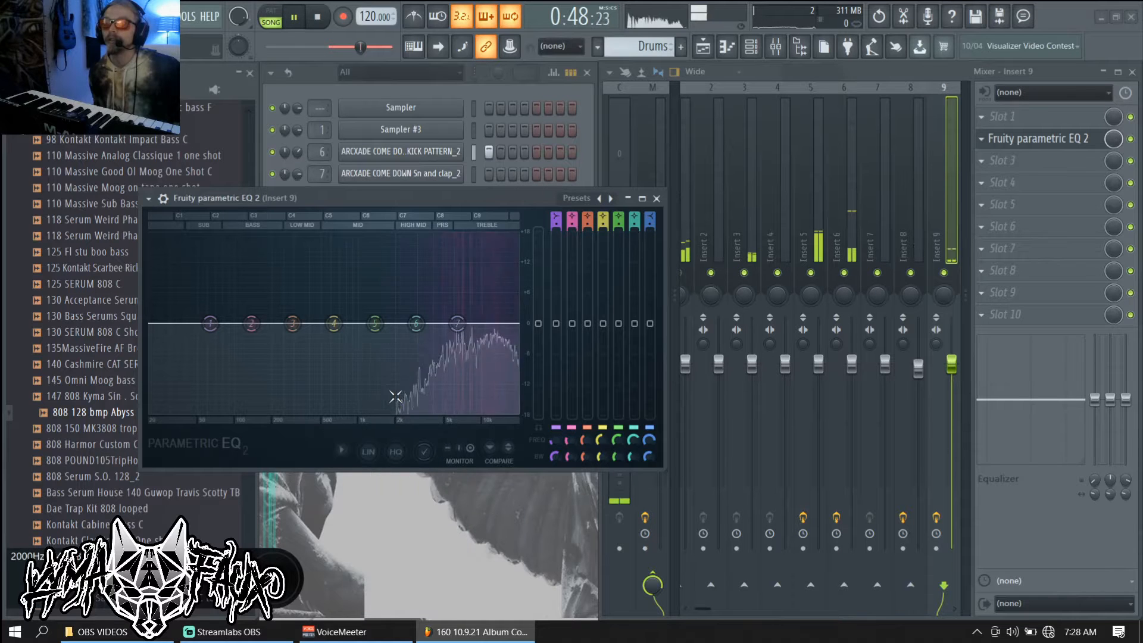
pyautogui.press('space')
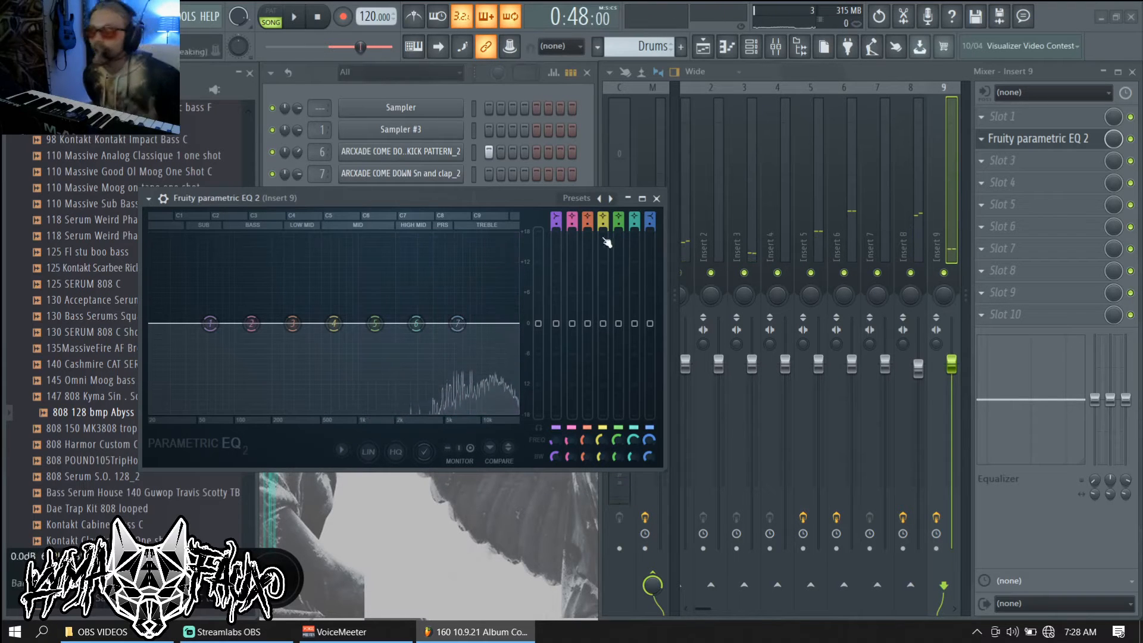
# Step: Solo the Insert 1 mixer track with the song playing, select it, and close the Insert 9 equalizer
pyautogui.moveTo(926, 208); pyautogui.dragTo(635, 198)
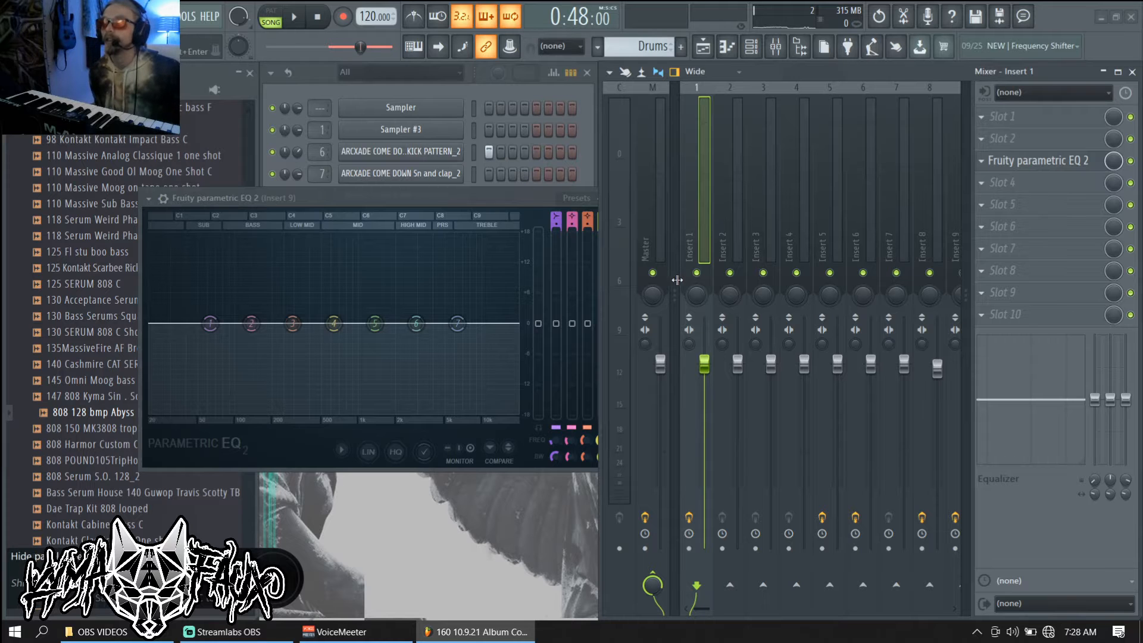
pyautogui.press('space')
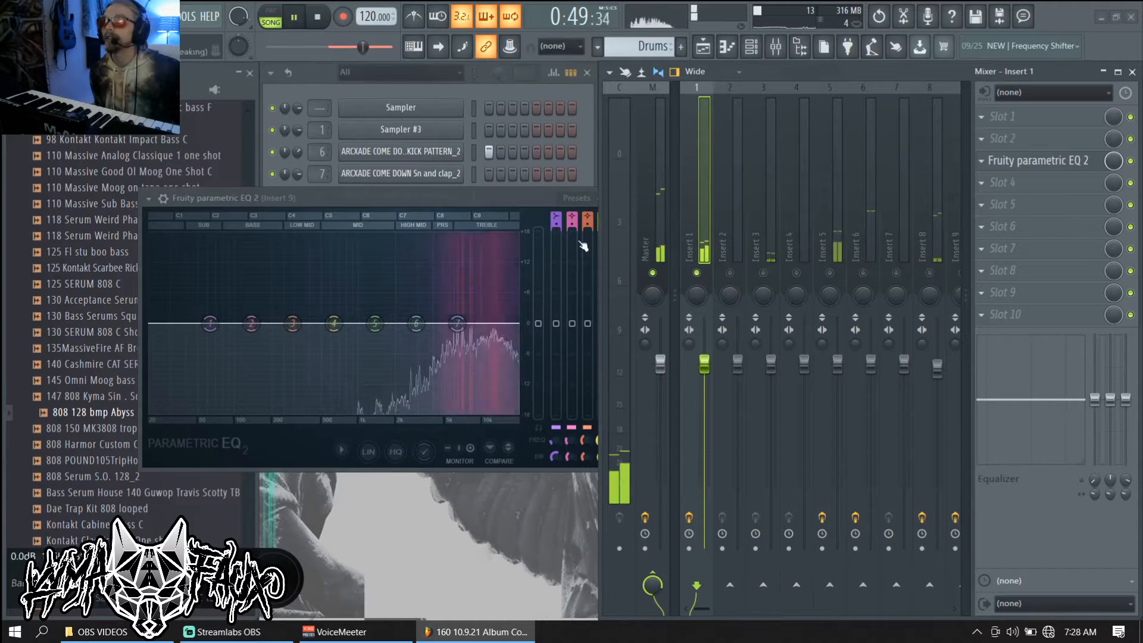
pyautogui.click(728, 224)
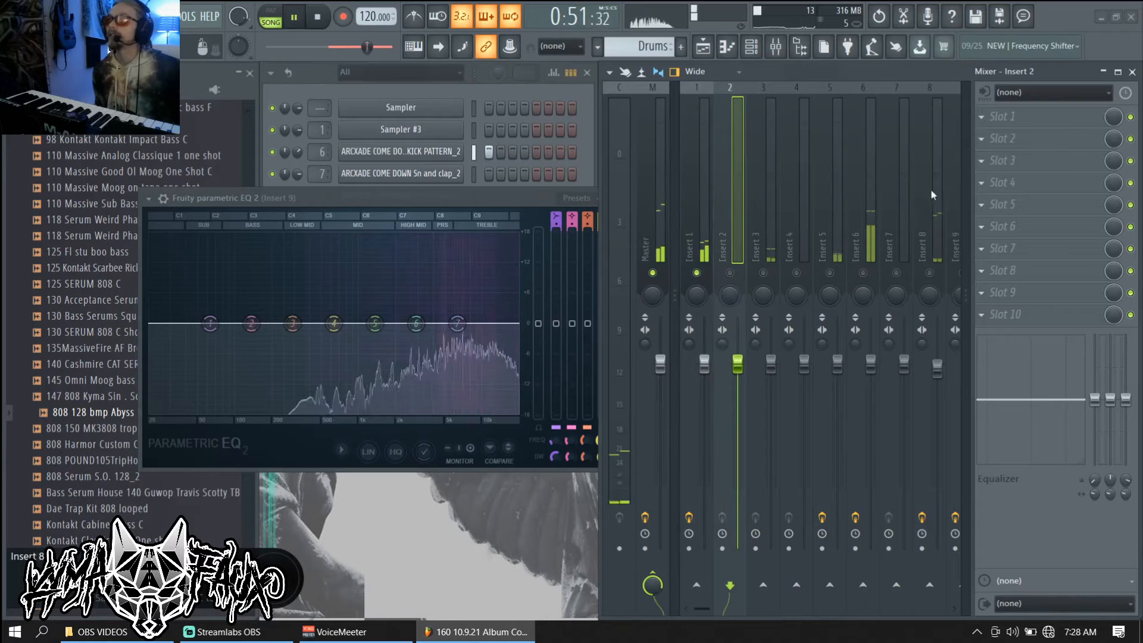
pyautogui.click(753, 201)
pyautogui.click(698, 218)
pyautogui.click(534, 200)
pyautogui.click(658, 198)
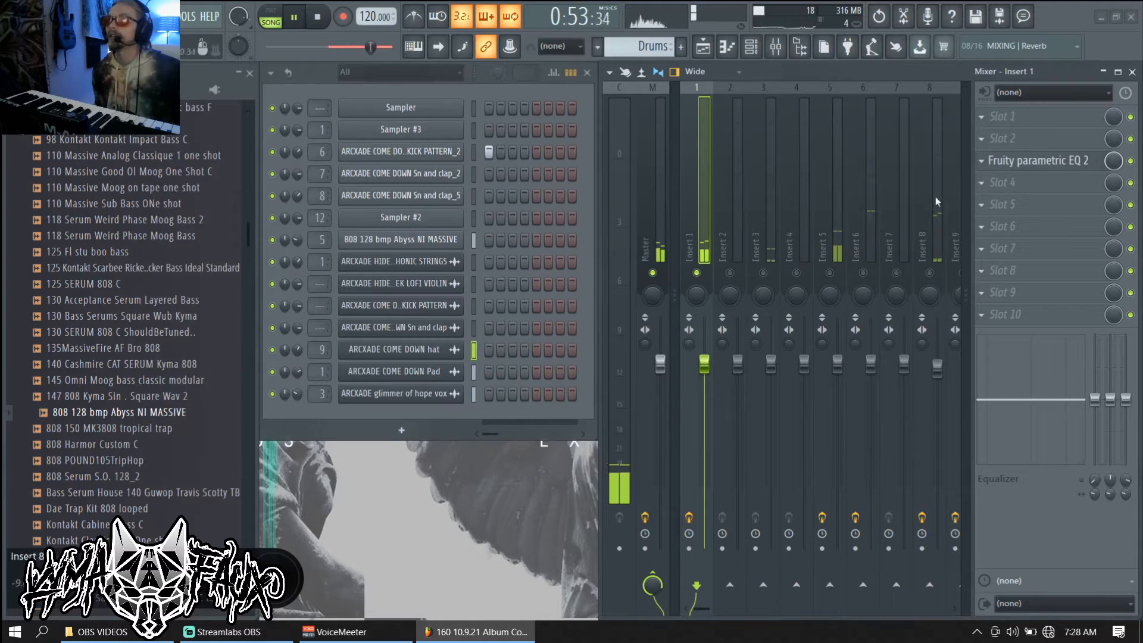
# Step: Open Insert 1's Fruity Parametric EQ 2, place its window clear of the mixer, and listen to the soloed track
pyautogui.click(1036, 160)
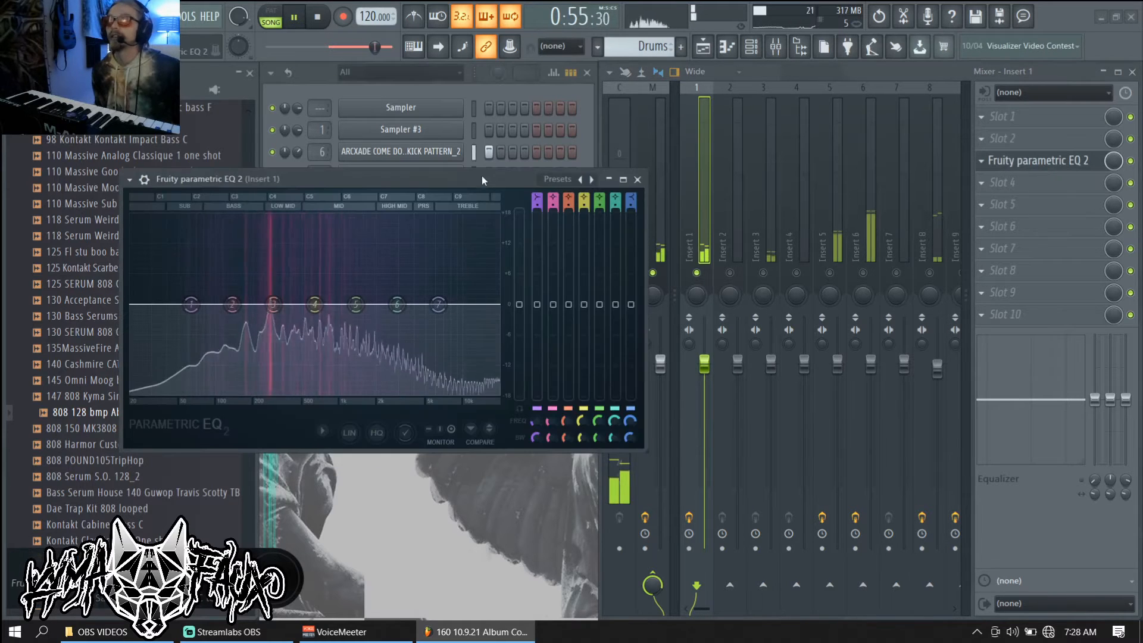
pyautogui.moveTo(481, 176); pyautogui.dragTo(363, 66)
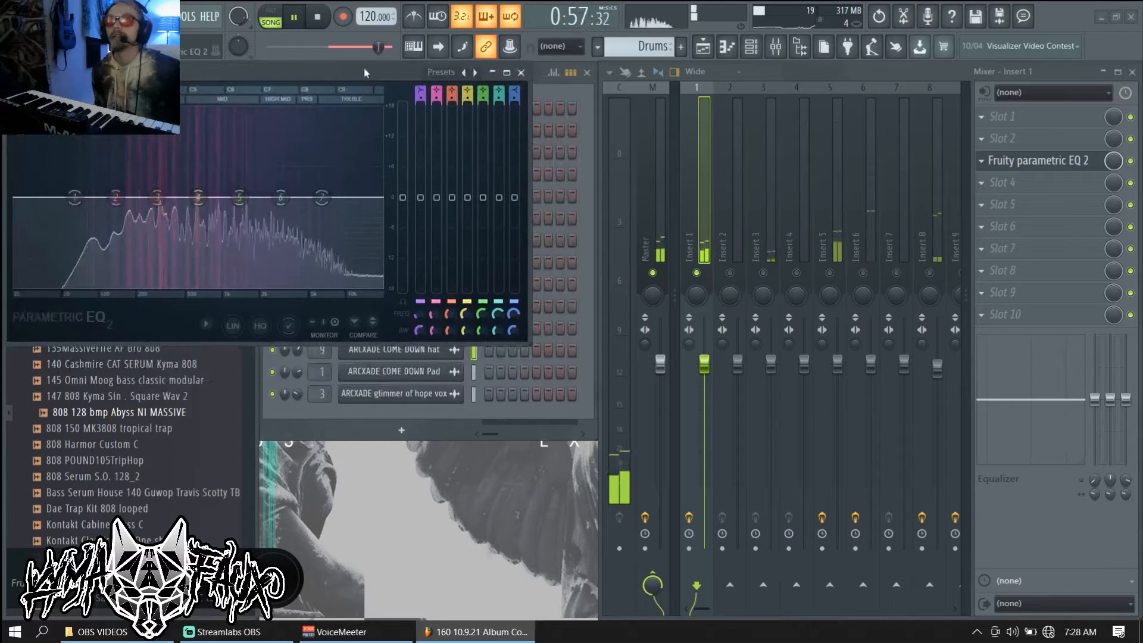
pyautogui.press('space')
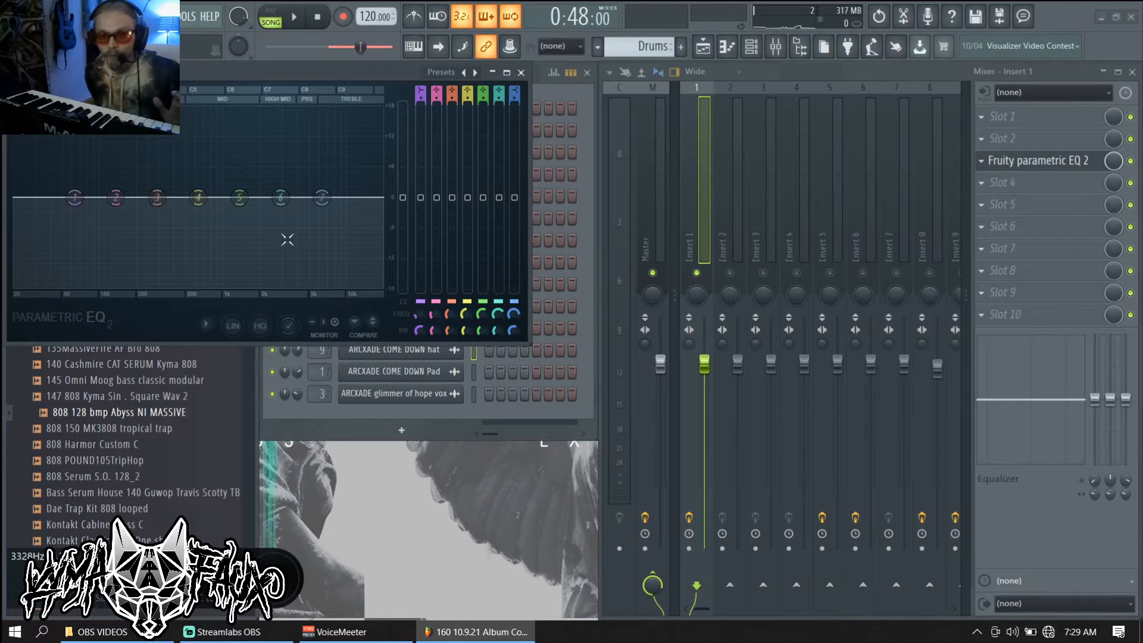
# Step: Try boosting band 5 around 536 Hz in the Insert 1 equalizer and reset the band to flat
pyautogui.moveTo(239, 197); pyautogui.dragTo(190, 173)
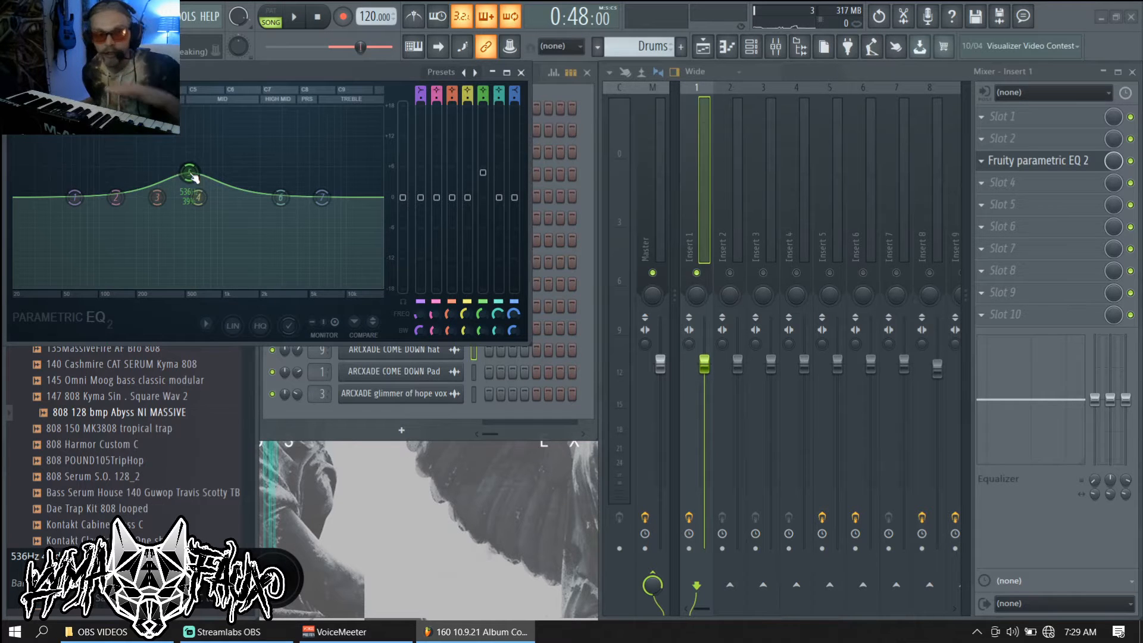
pyautogui.moveTo(191, 174); pyautogui.dragTo(204, 197)
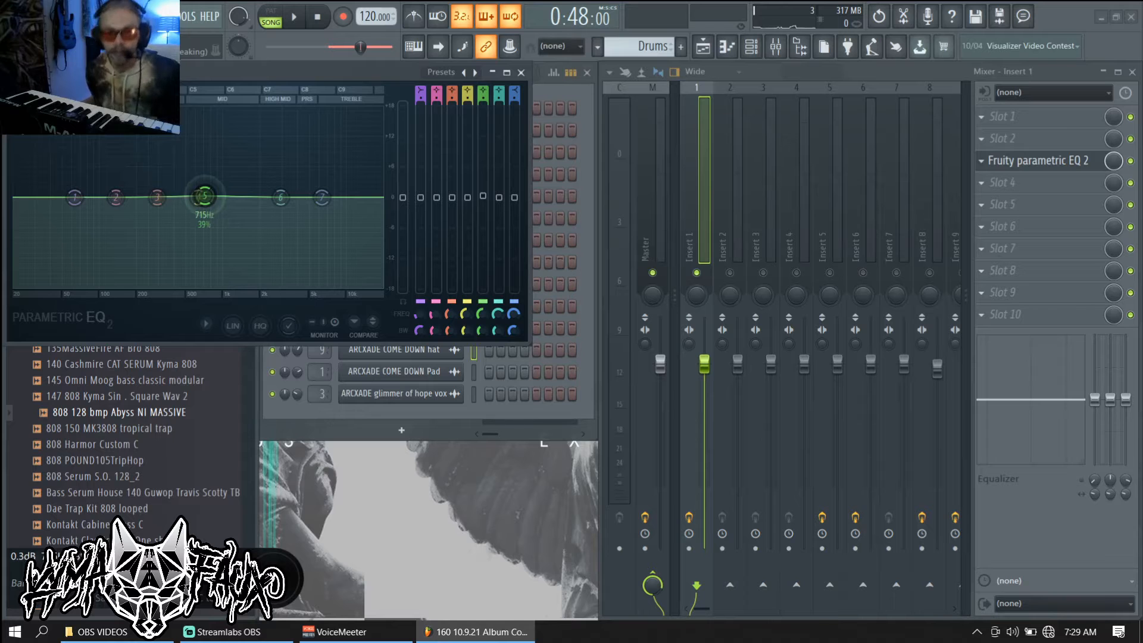
pyautogui.rightClick(206, 197)
pyautogui.click(231, 216)
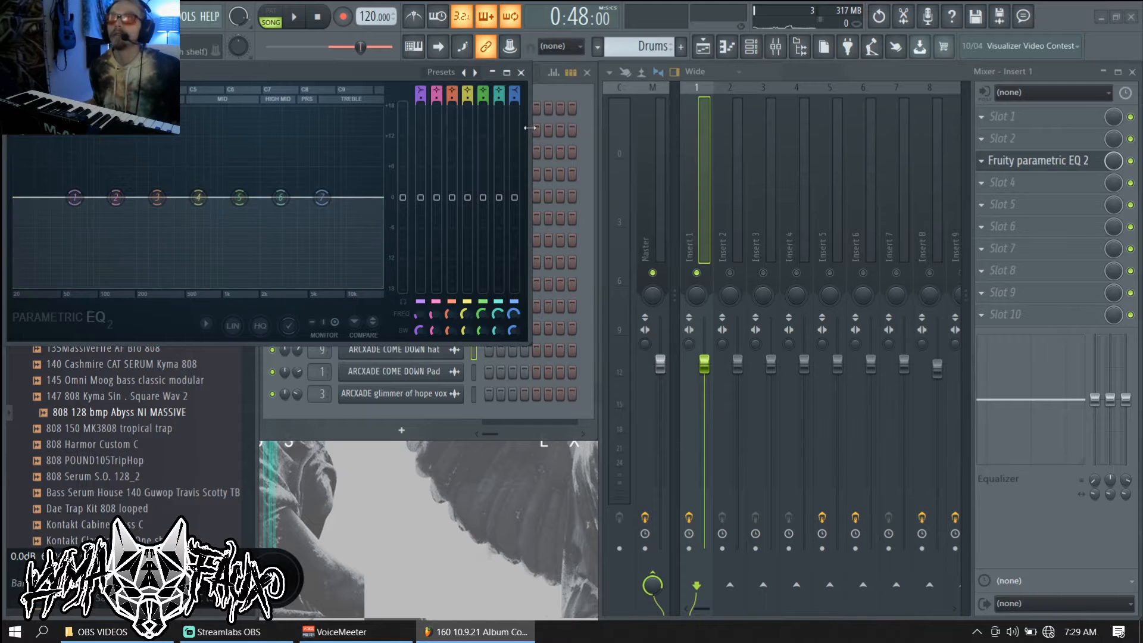
# Step: With the song playing, set band 7 to low pass and band 1 to high pass, and lower band 7's cutoff slightly
pyautogui.press('space')
pyautogui.moveTo(513, 92); pyautogui.dragTo(514, 123)
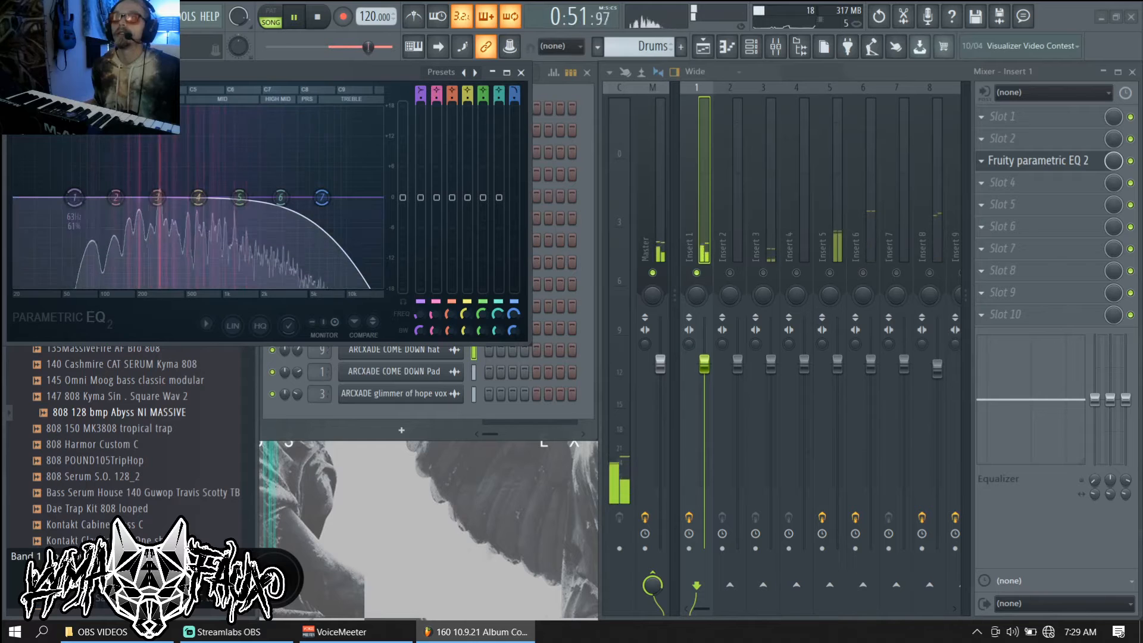
pyautogui.moveTo(420, 92); pyautogui.dragTo(420, 117)
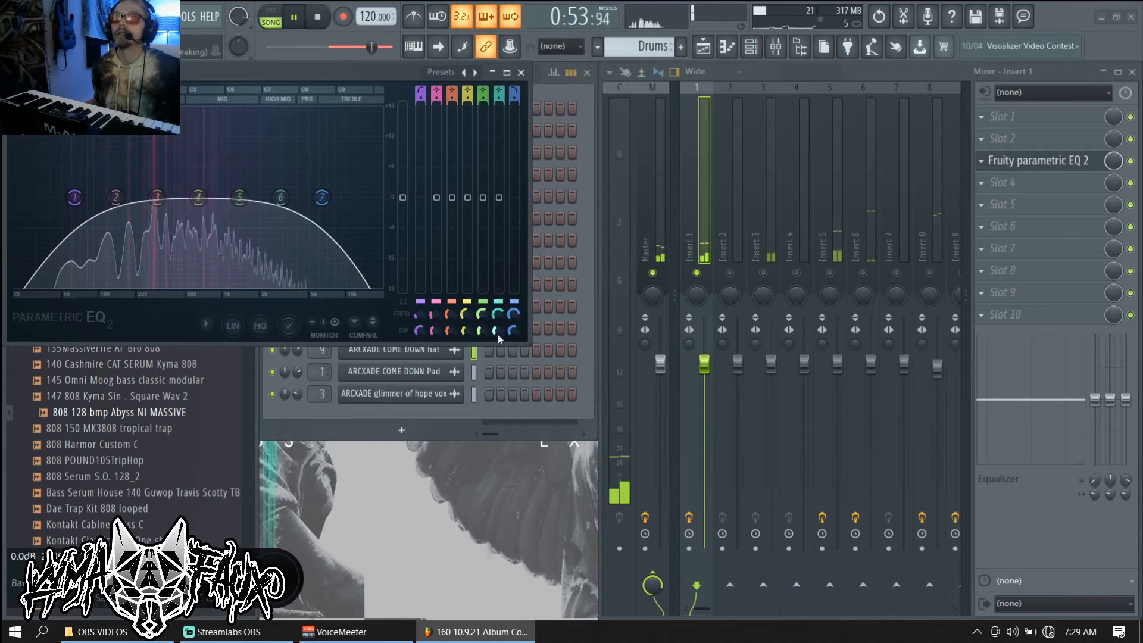
pyautogui.moveTo(519, 319)
pyautogui.mouseDown()
pyautogui.moveTo(520, 285)
pyautogui.moveTo(520, 333)
pyautogui.moveTo(519, 312)
pyautogui.moveTo(520, 324)
pyautogui.mouseUp()
pyautogui.press('space')
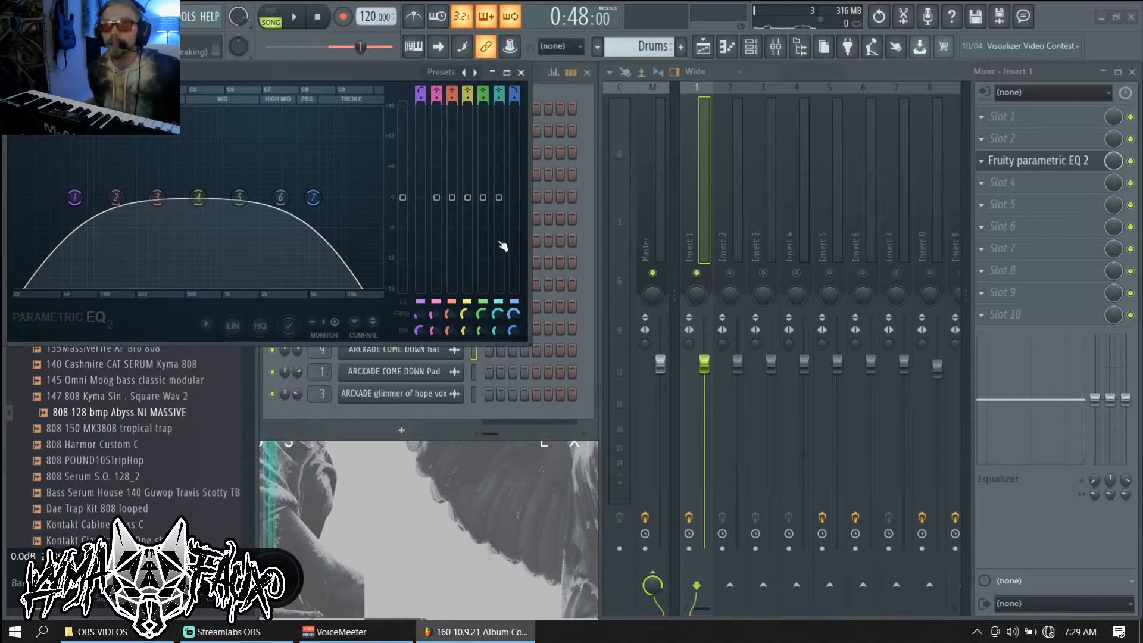
# Step: Switch off band 7's low-pass filter to compare the sound during playback, and undo that change
pyautogui.press('space')
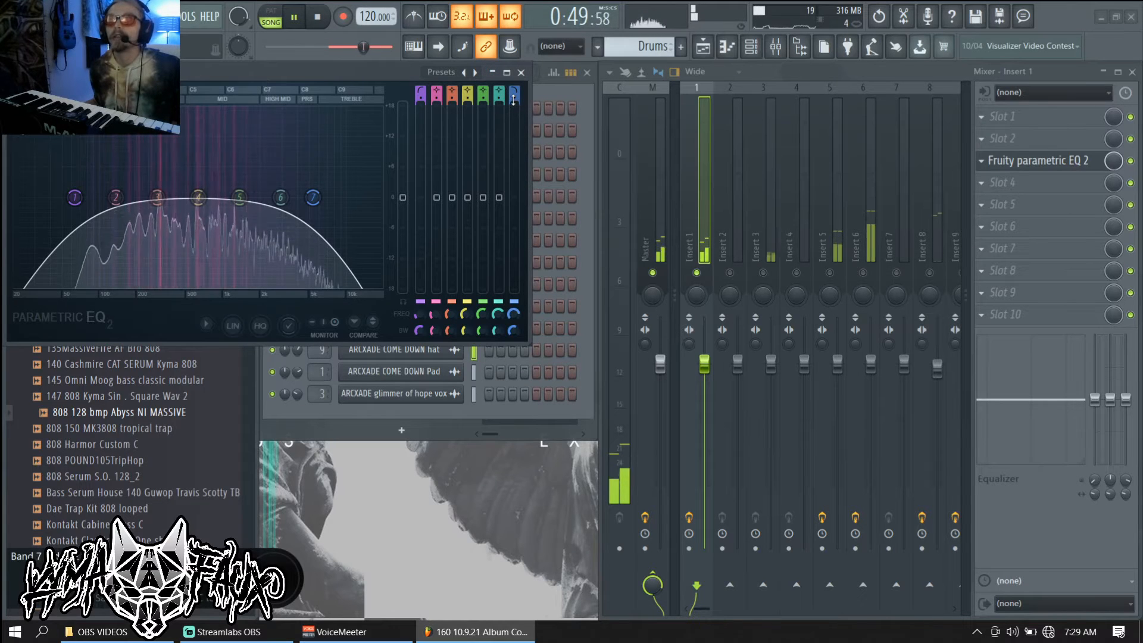
pyautogui.rightClick(514, 105)
pyautogui.click(515, 103)
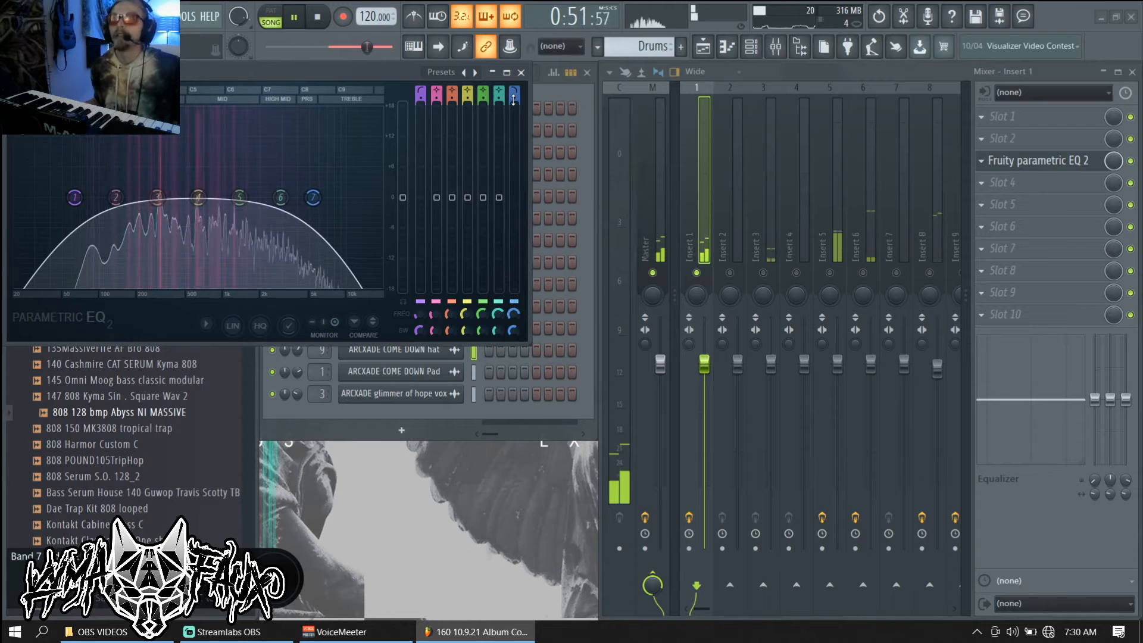
pyautogui.moveTo(514, 100); pyautogui.dragTo(514, 86)
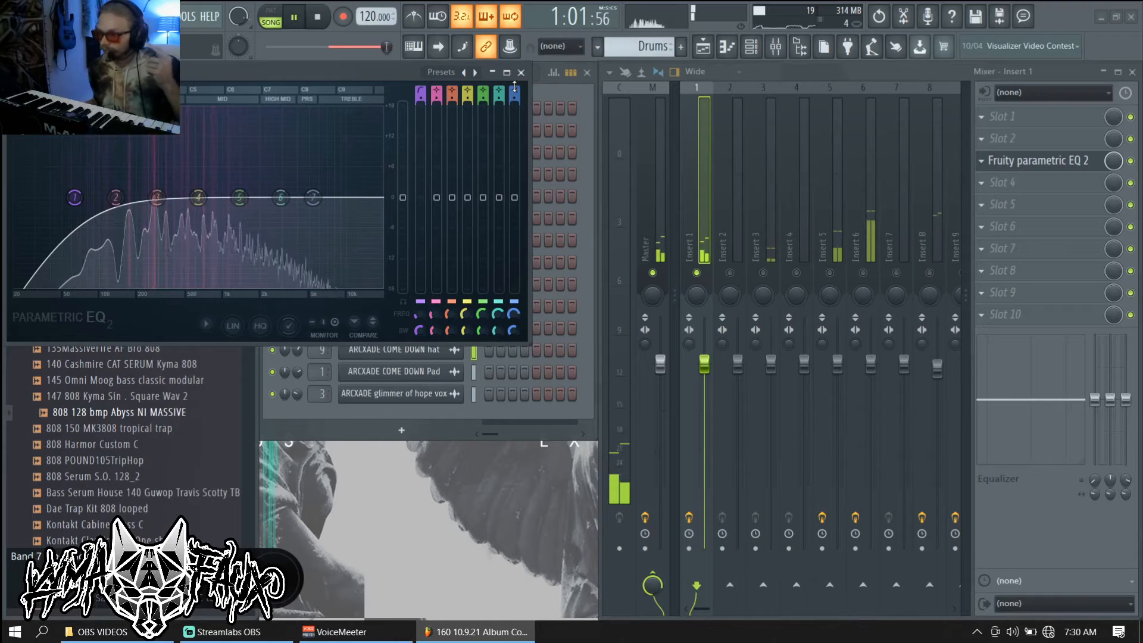
pyautogui.press('space')
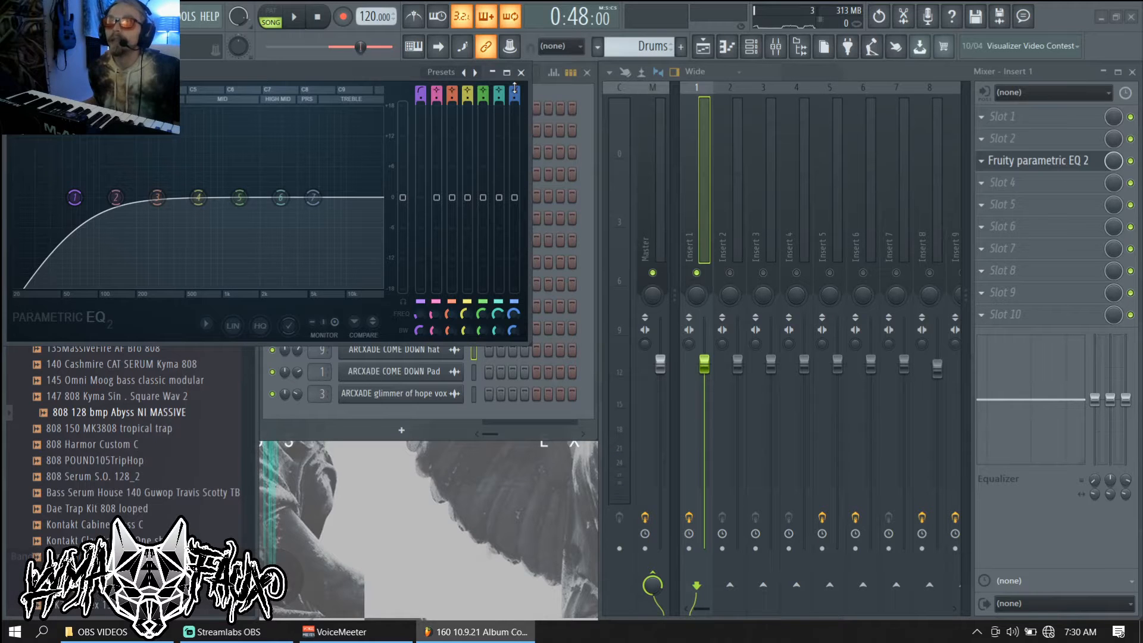
pyautogui.press('space')
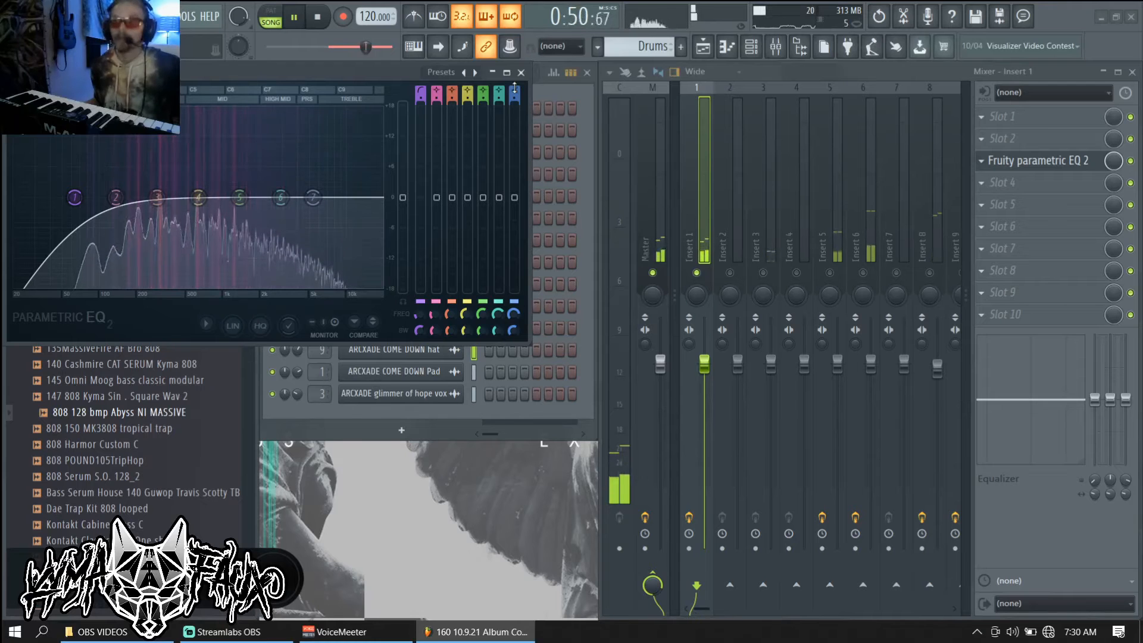
pyautogui.hotkey('ctrl', 'z')
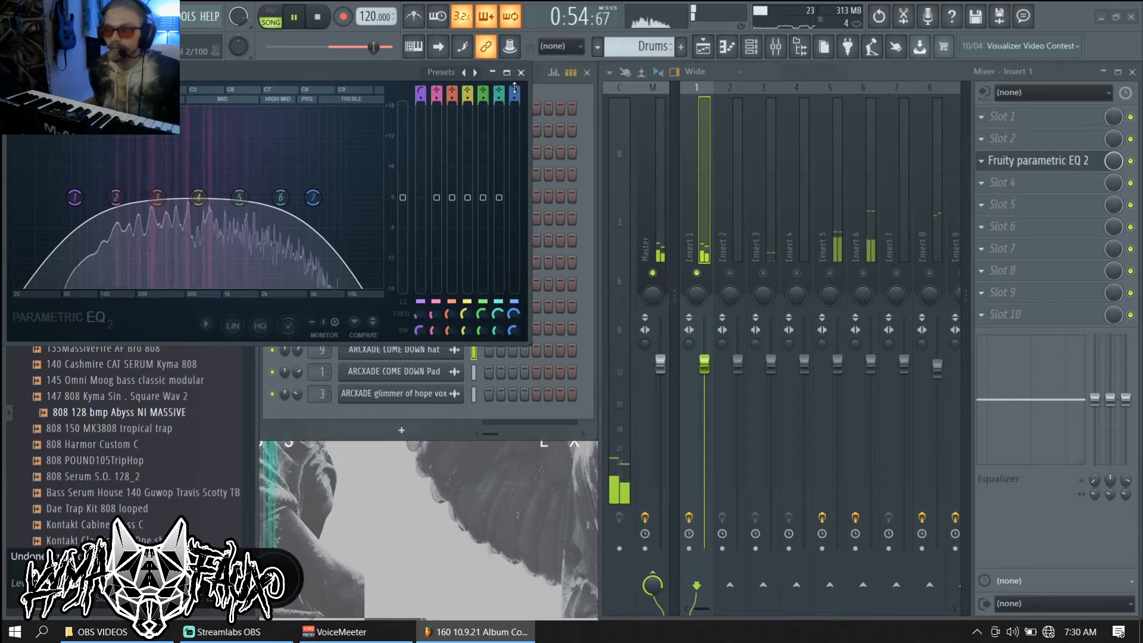
pyautogui.press('space')
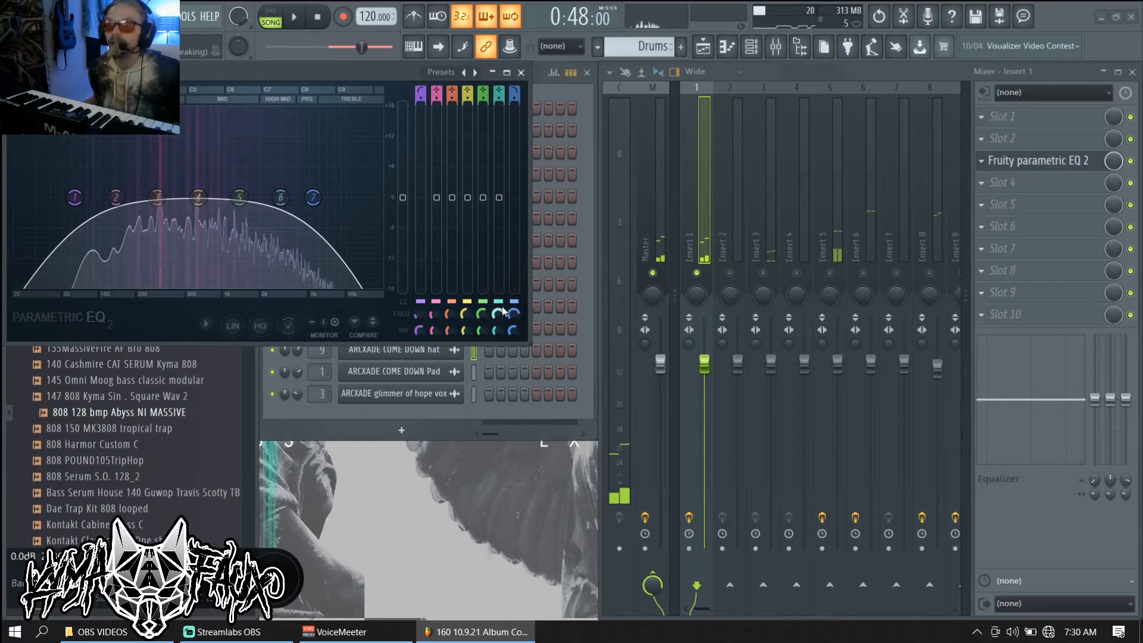
# Step: Lower band 7's low-pass cutoff further towards band 6 and listen to the result
pyautogui.moveTo(511, 308); pyautogui.dragTo(511, 324)
pyautogui.press('space')
pyautogui.press('space')
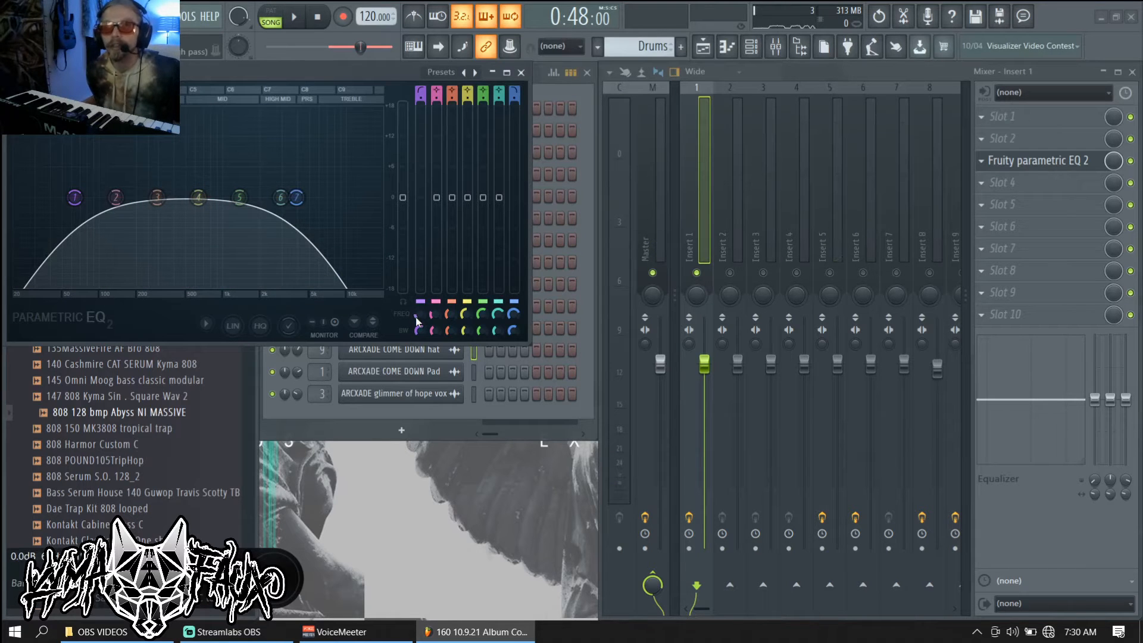
# Step: Sweep band 1's high-pass cutoff down and up by ear, settling it next to band 2 with a steeper slope
pyautogui.moveTo(416, 317); pyautogui.dragTo(415, 324)
pyautogui.press('space')
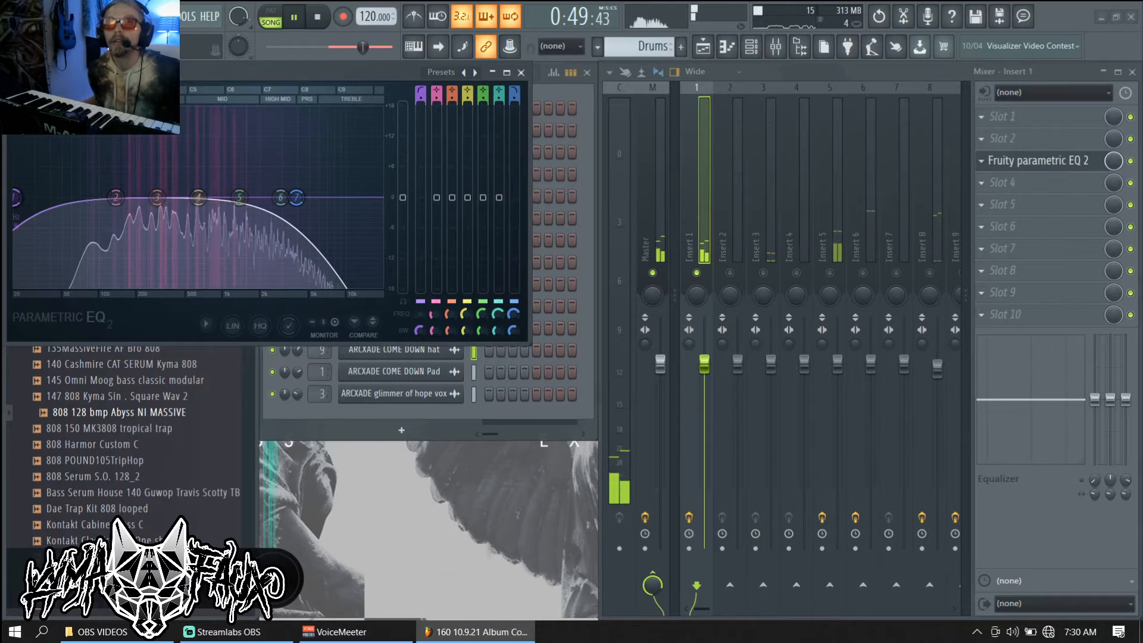
pyautogui.moveTo(418, 315); pyautogui.dragTo(418, 290)
pyautogui.press('space')
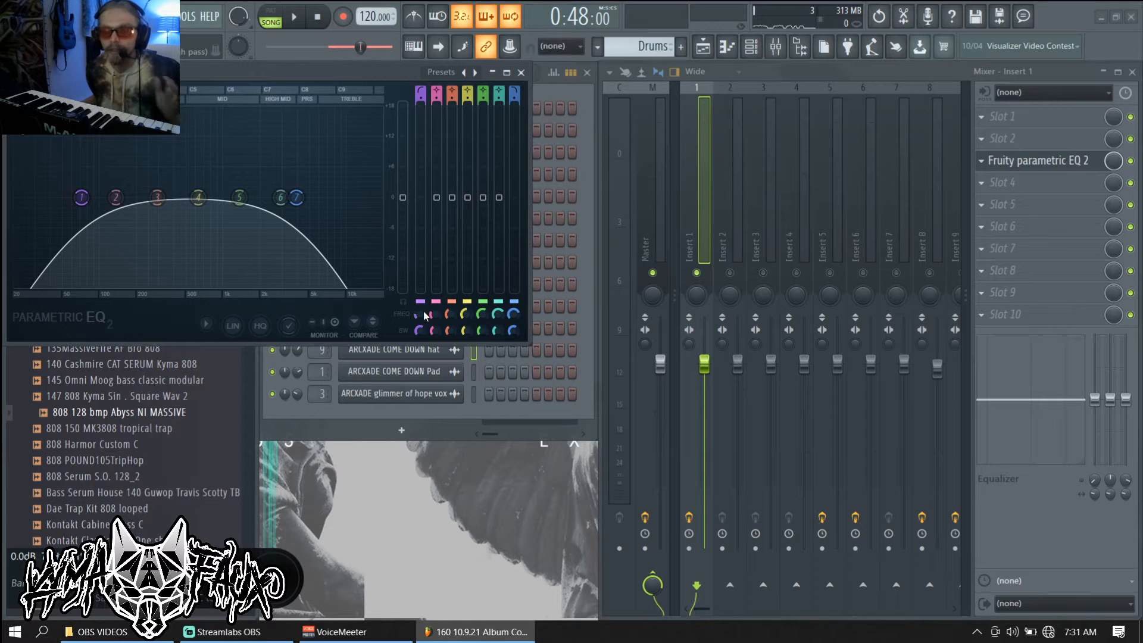
pyautogui.moveTo(419, 312)
pyautogui.mouseDown()
pyautogui.moveTo(420, 345)
pyautogui.moveTo(419, 323)
pyautogui.mouseUp()
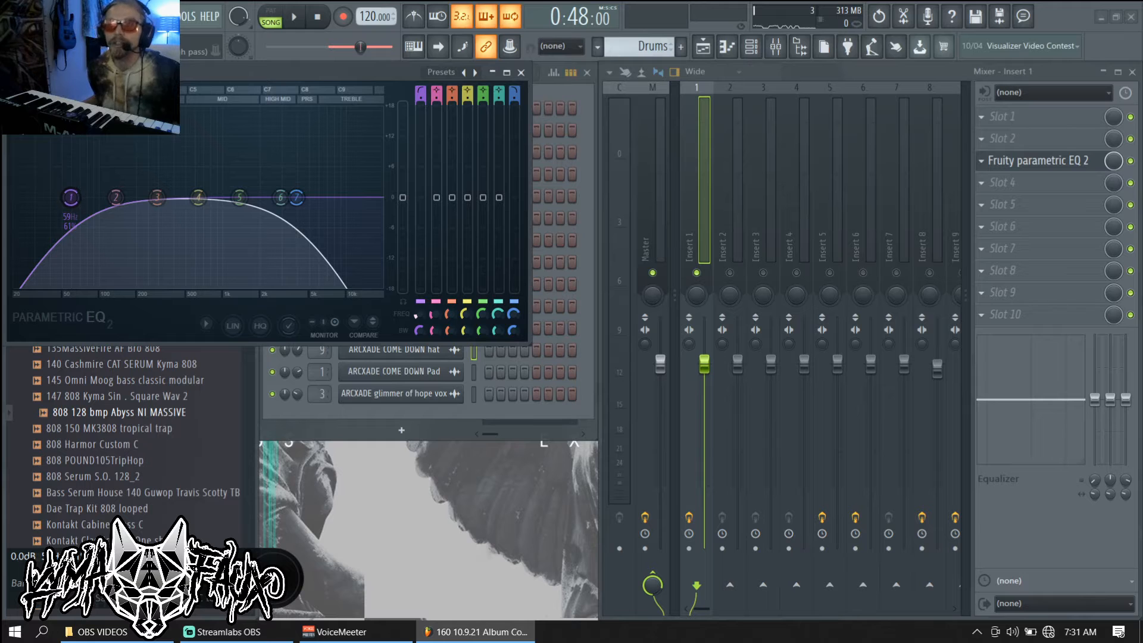
pyautogui.moveTo(420, 323); pyautogui.dragTo(419, 294)
pyautogui.press('space')
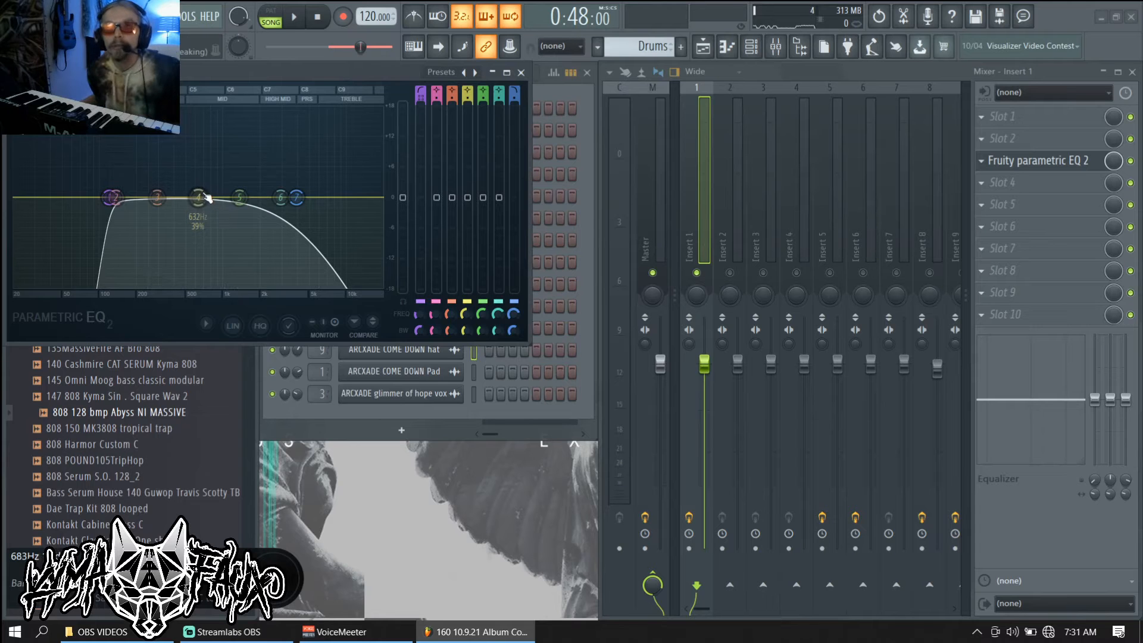
# Step: Boost band 4 strongly at 1835 Hz during playback, reduce it to a moderate boost, and listen again
pyautogui.press('space')
pyautogui.moveTo(208, 198); pyautogui.dragTo(254, 115)
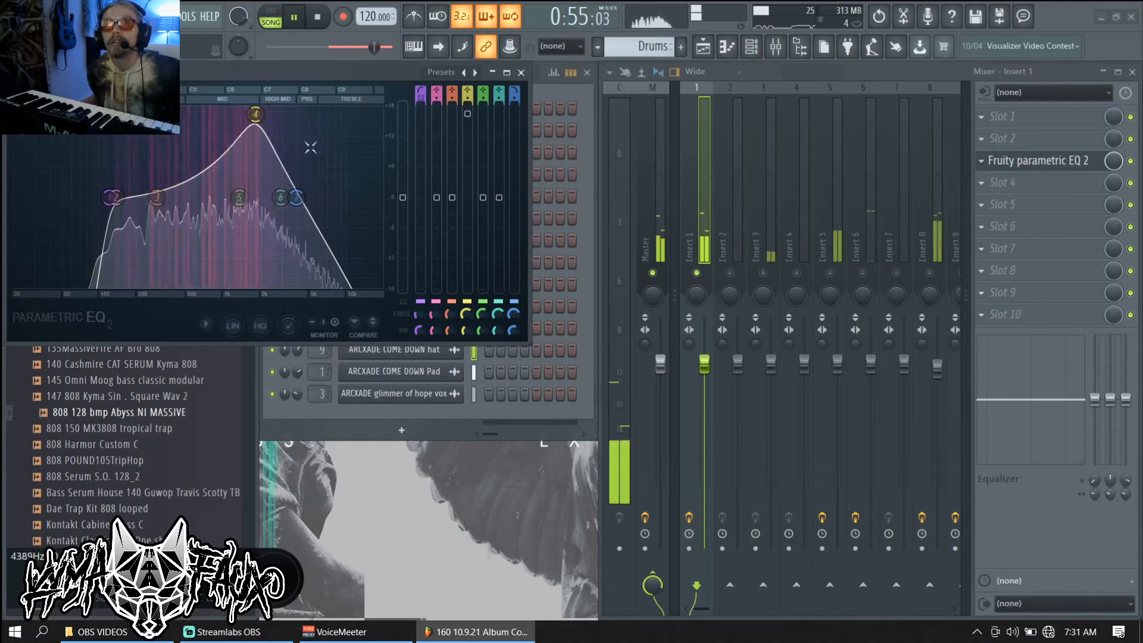
pyautogui.moveTo(467, 114); pyautogui.dragTo(467, 191)
pyautogui.press('space')
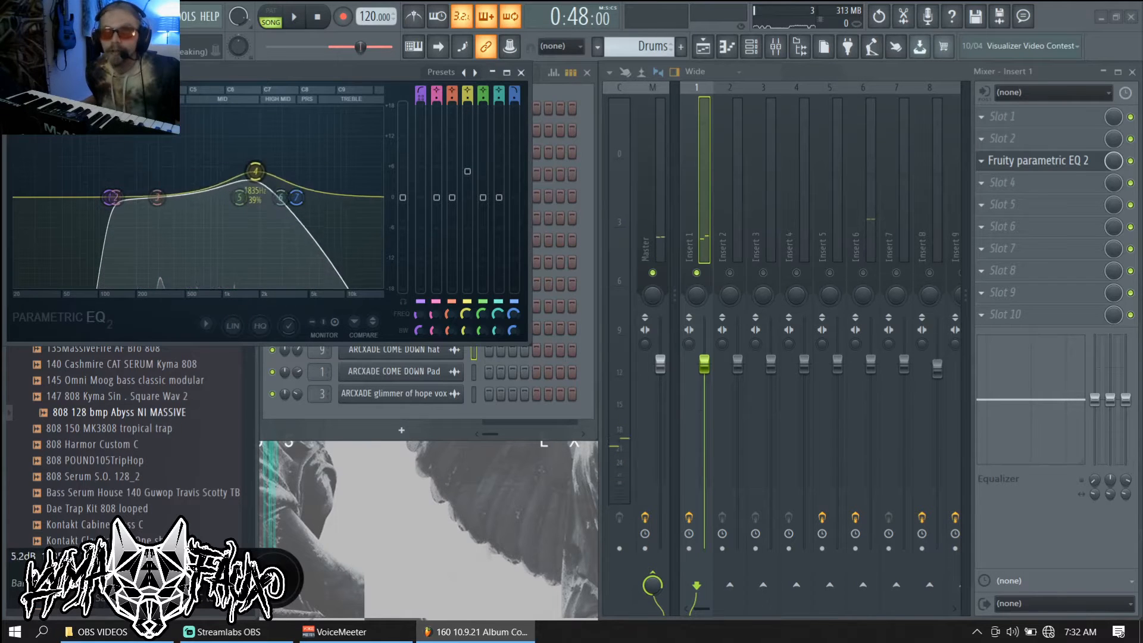
pyautogui.press('space')
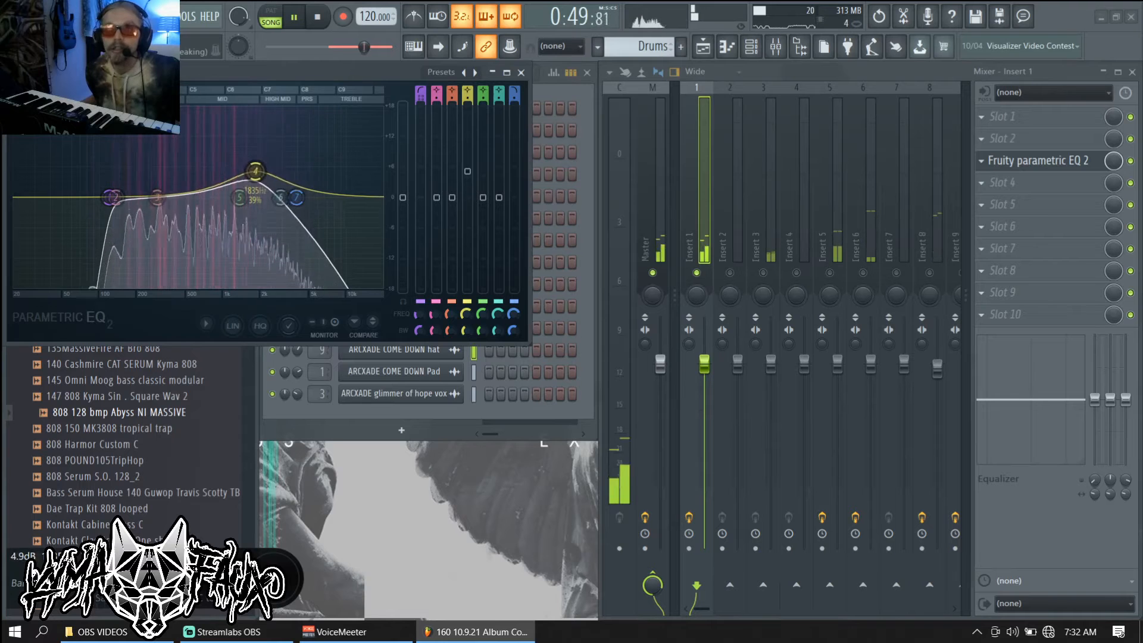
pyautogui.press('space')
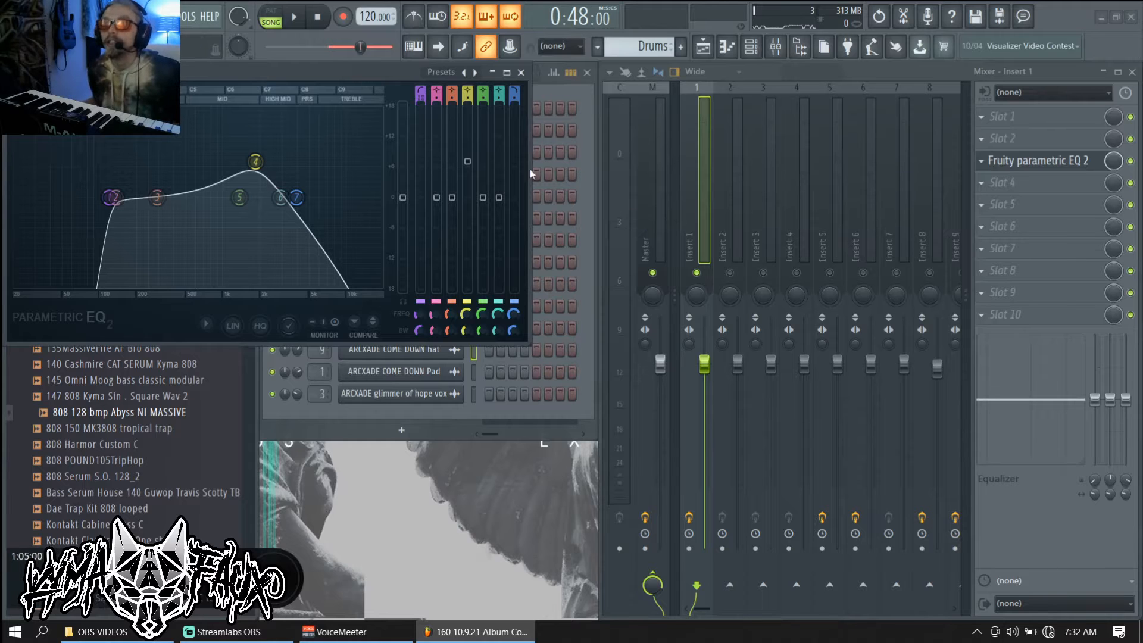
# Step: Reset band 4's boost on Insert 1's EQ to flat and resume playback
pyautogui.rightClick(471, 163)
pyautogui.click(474, 166)
pyautogui.press('space')
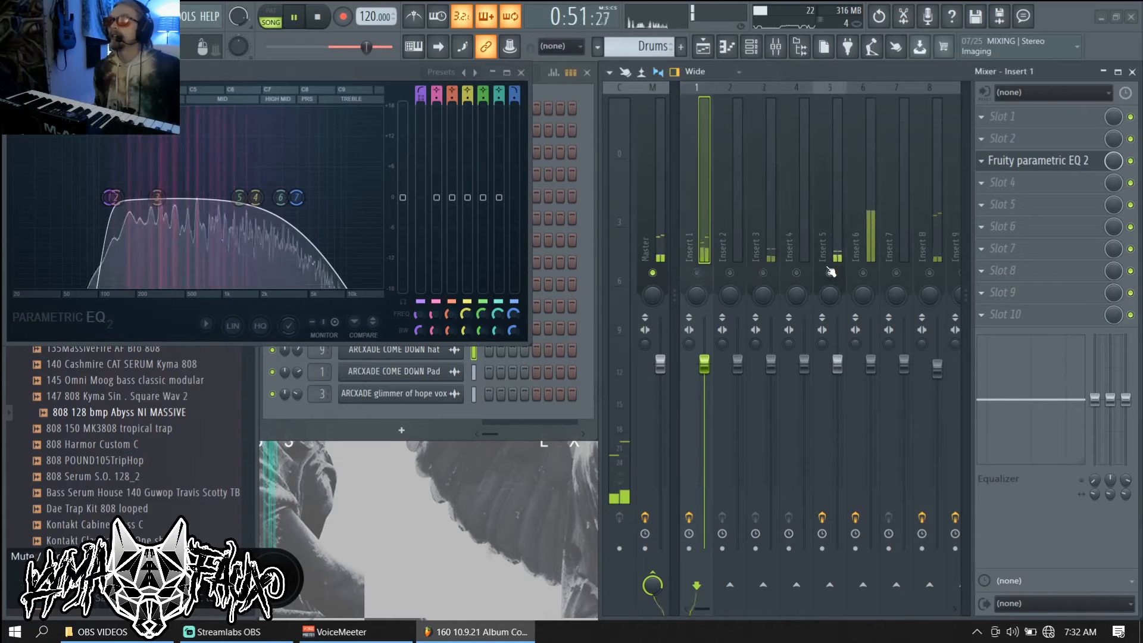
# Step: Bring the other tracks back into the mix and give band 1's high-pass a gentler slope in Insert 1's EQ
pyautogui.click(769, 223)
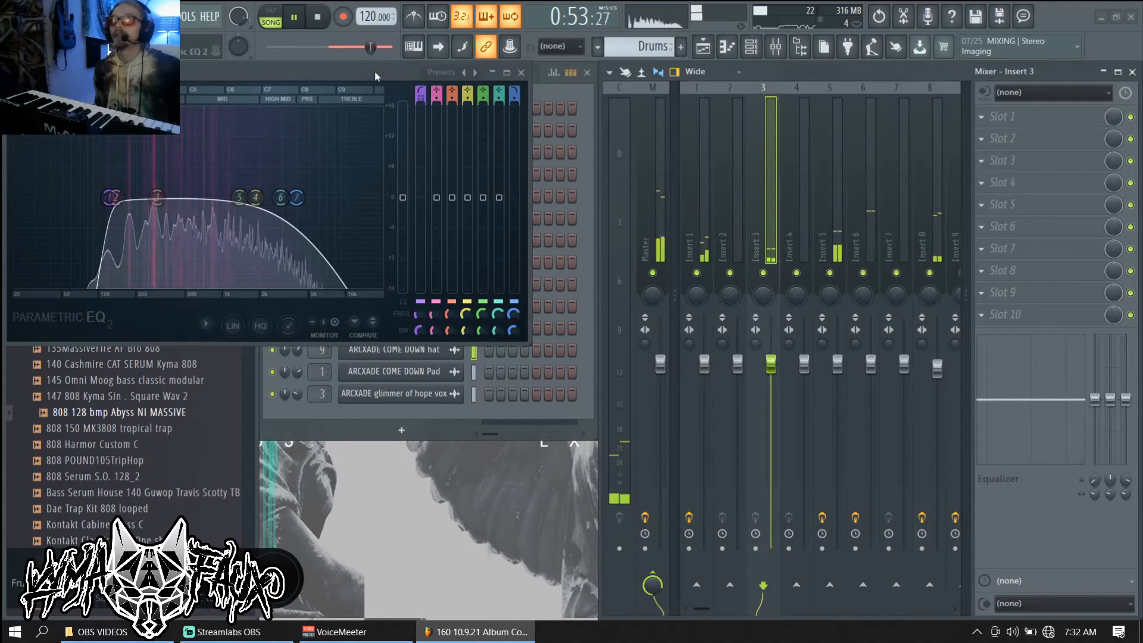
pyautogui.rightClick(417, 97)
pyautogui.click(418, 100)
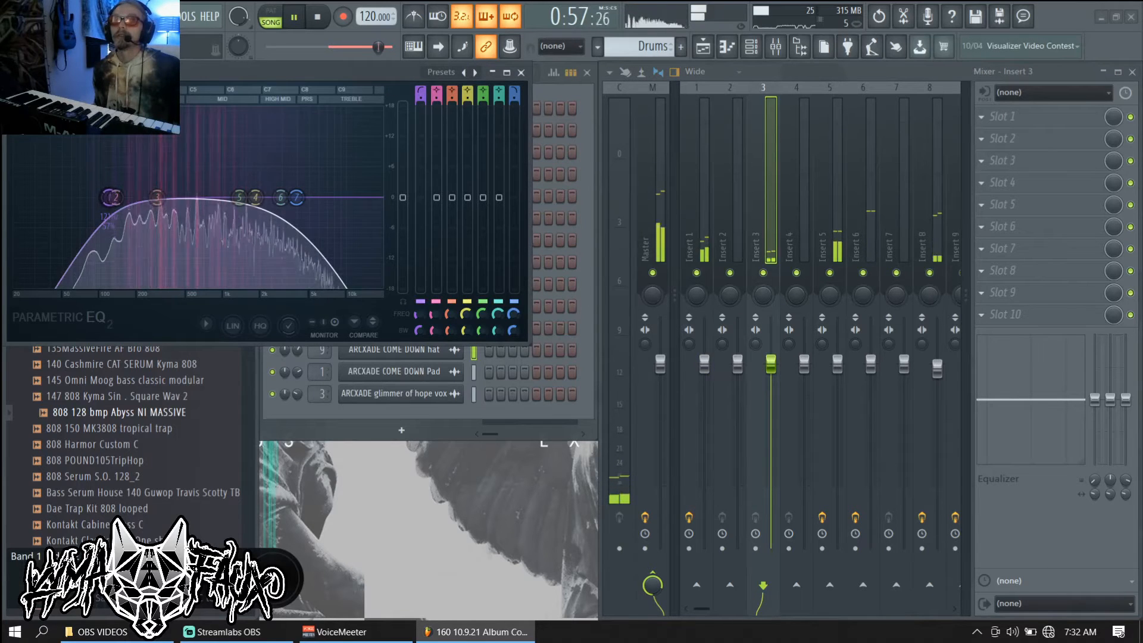
pyautogui.click(521, 73)
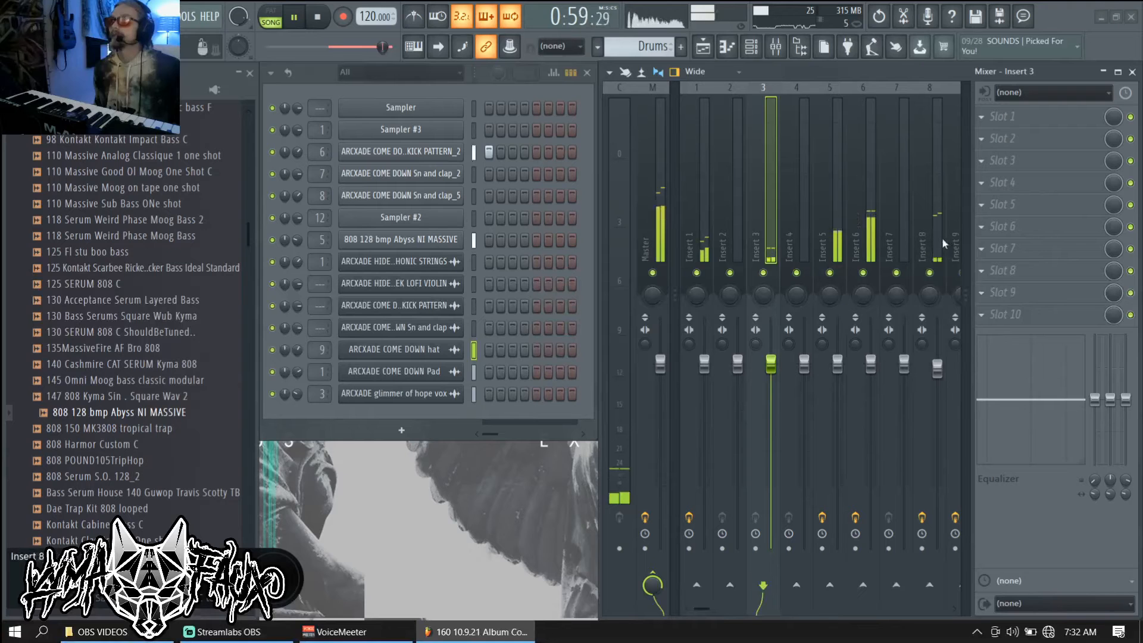
# Step: Copy Insert 1's Fruity Parametric EQ 2 with its filter settings onto Insert 3
pyautogui.press('Left')
pyautogui.press('Left')
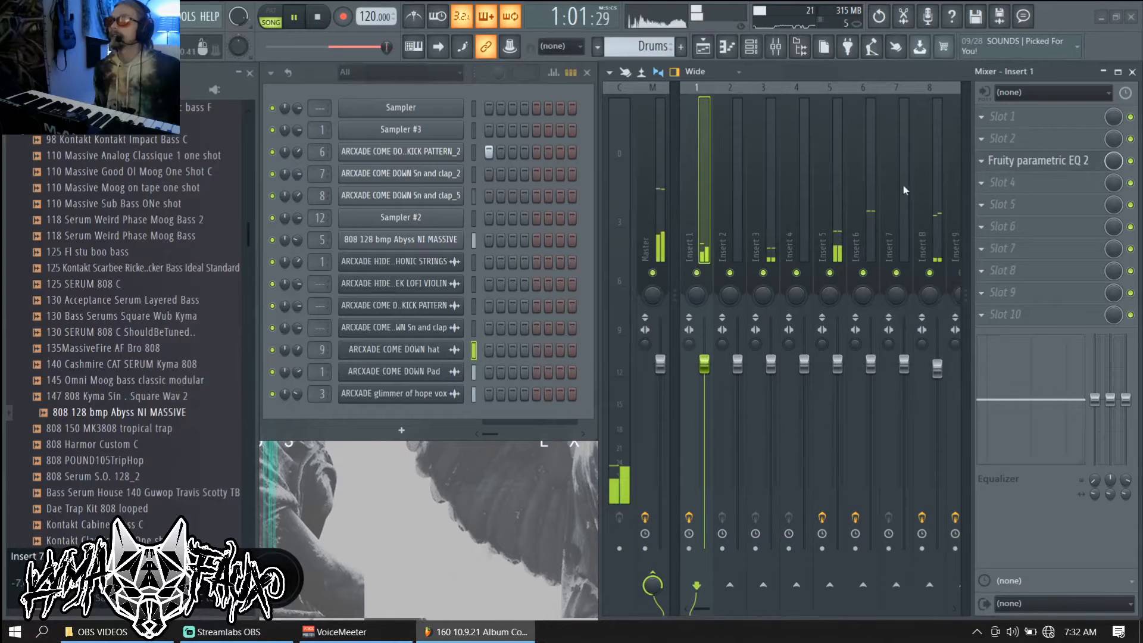
pyautogui.click(982, 161)
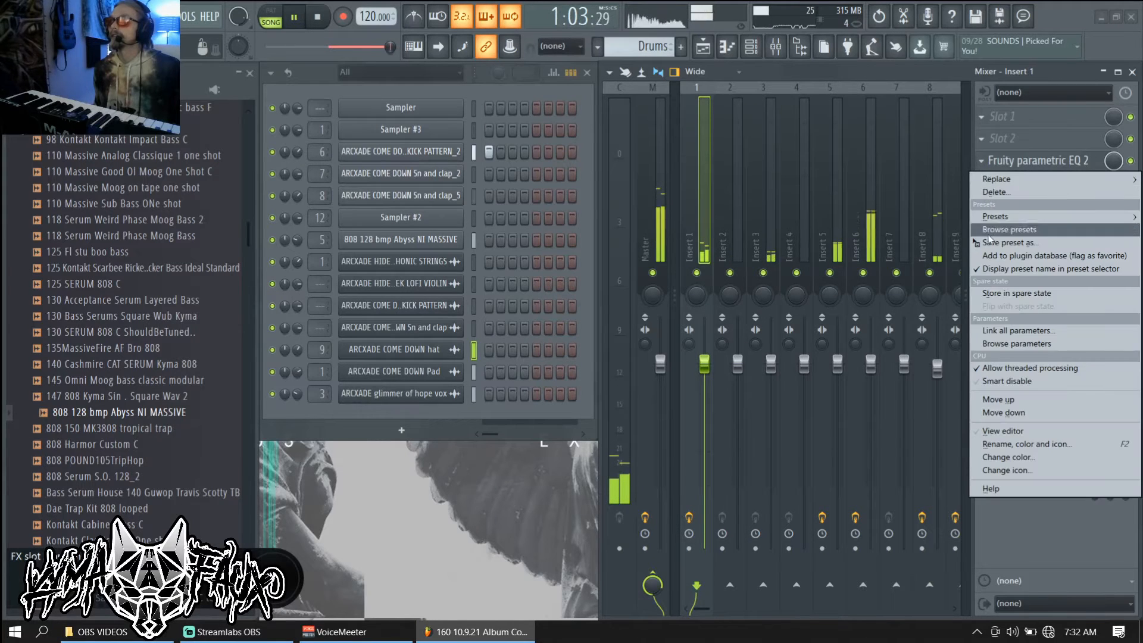
pyautogui.moveTo(990, 242); pyautogui.dragTo(760, 215)
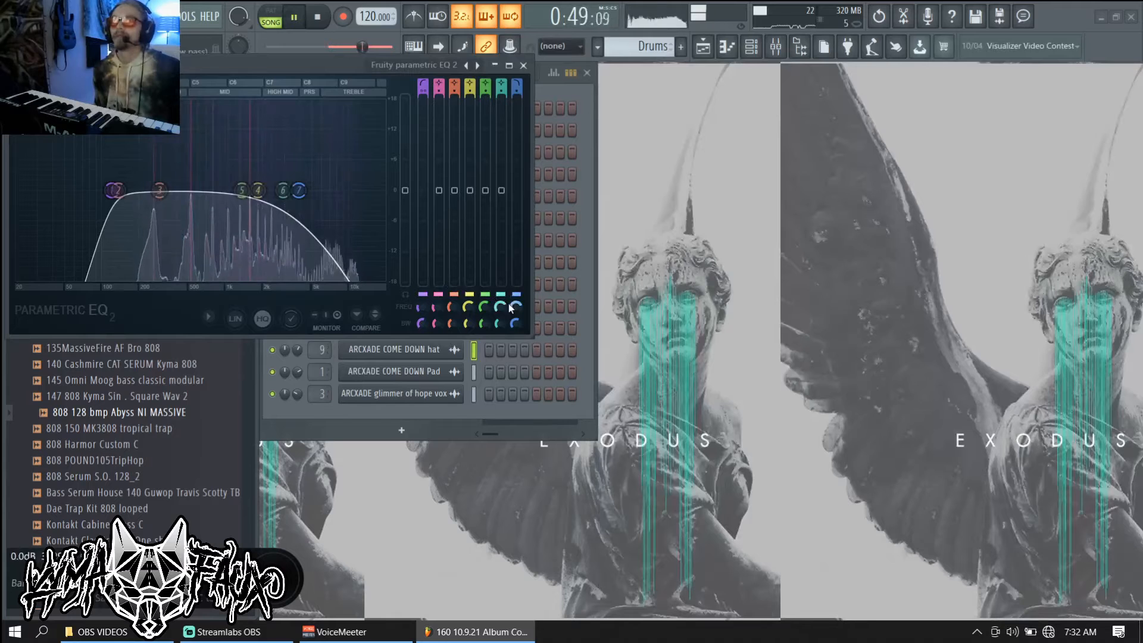
# Step: Raise band 7's low-pass cutoff on Insert 3 during playback, settling it at about 13 kHz and adjusting its slope by ear
pyautogui.moveTo(516, 307); pyautogui.dragTo(515, 238)
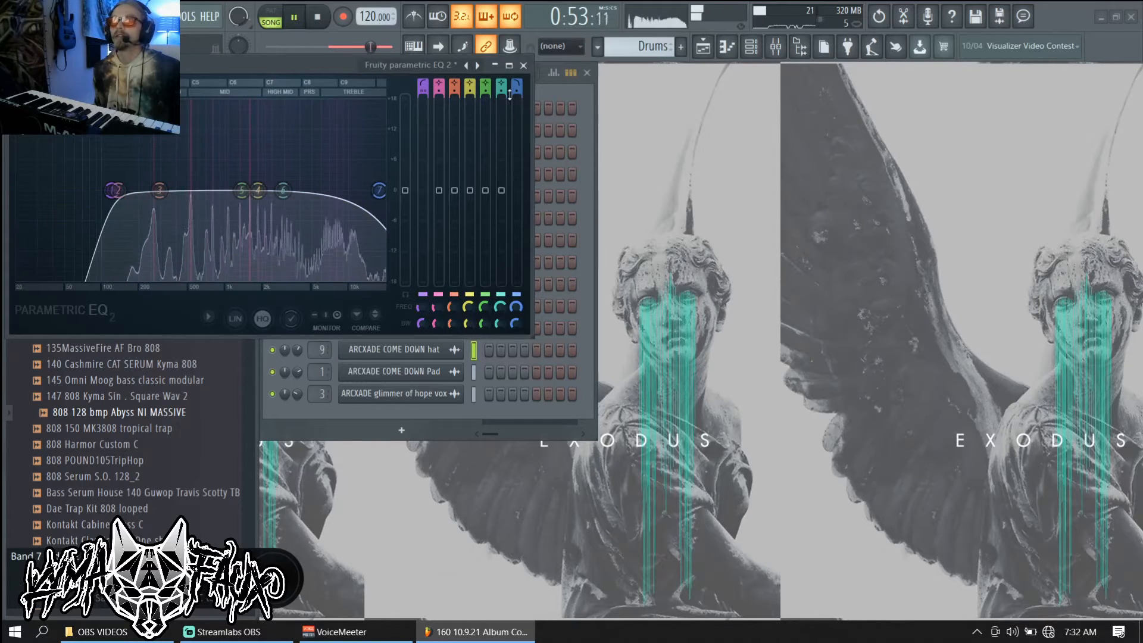
pyautogui.moveTo(510, 94); pyautogui.dragTo(510, 91)
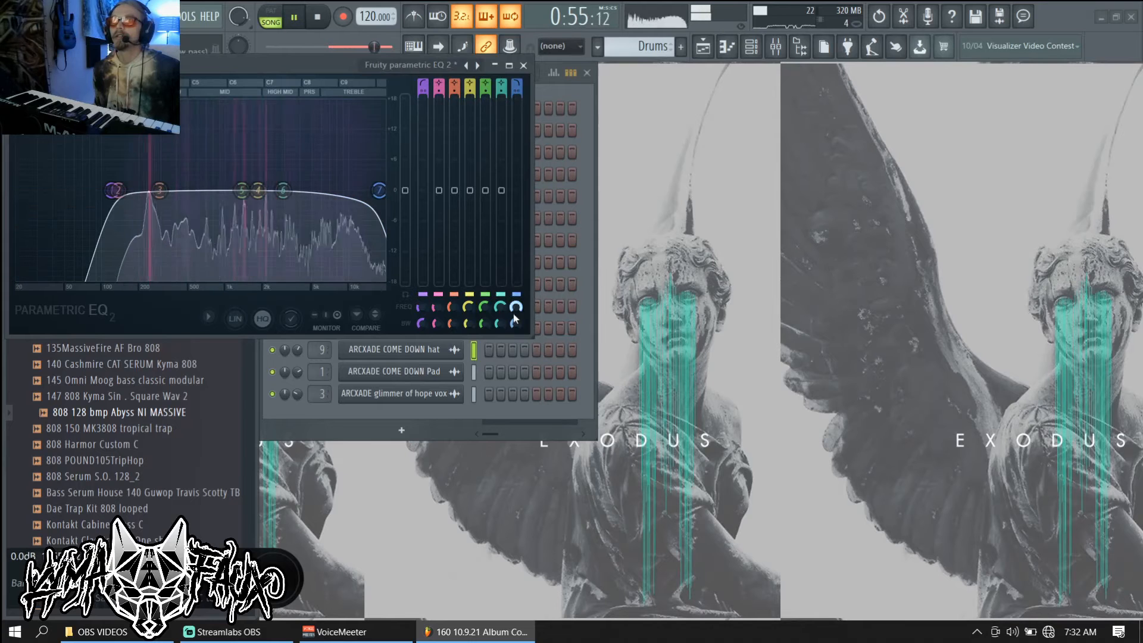
pyautogui.moveTo(517, 307); pyautogui.dragTo(513, 329)
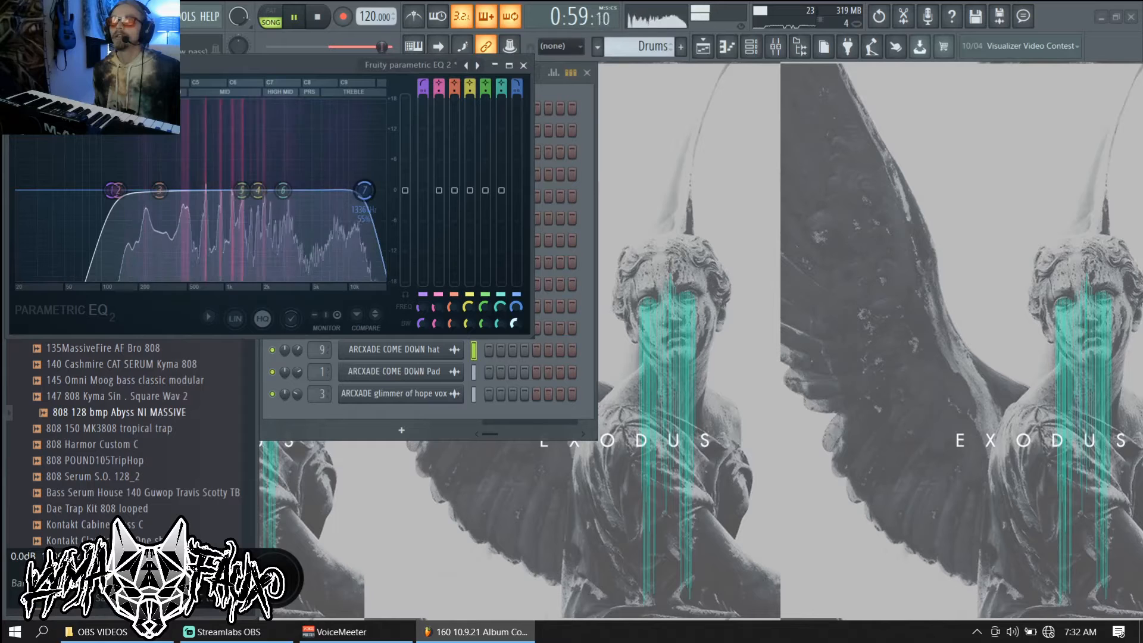
pyautogui.rightClick(510, 86)
pyautogui.click(494, 86)
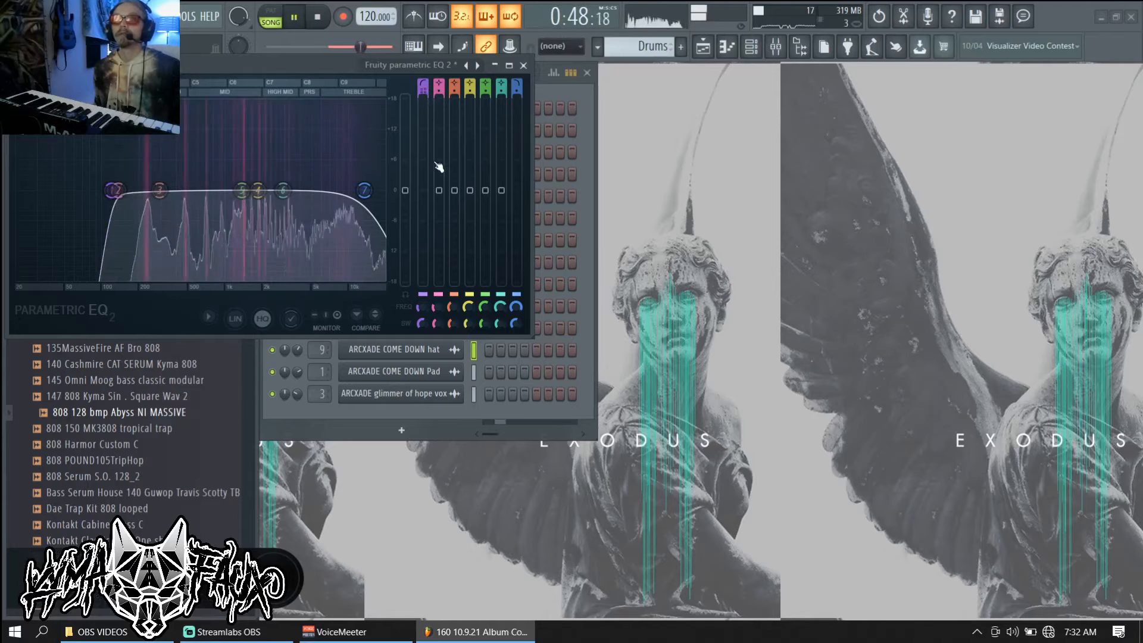
# Step: Raise band 1's high-pass cutoff on Insert 3 to about 132 Hz with a steeper slope, and close the EQ
pyautogui.moveTo(422, 307)
pyautogui.mouseDown()
pyautogui.moveTo(422, 325)
pyautogui.moveTo(422, 303)
pyautogui.mouseUp()
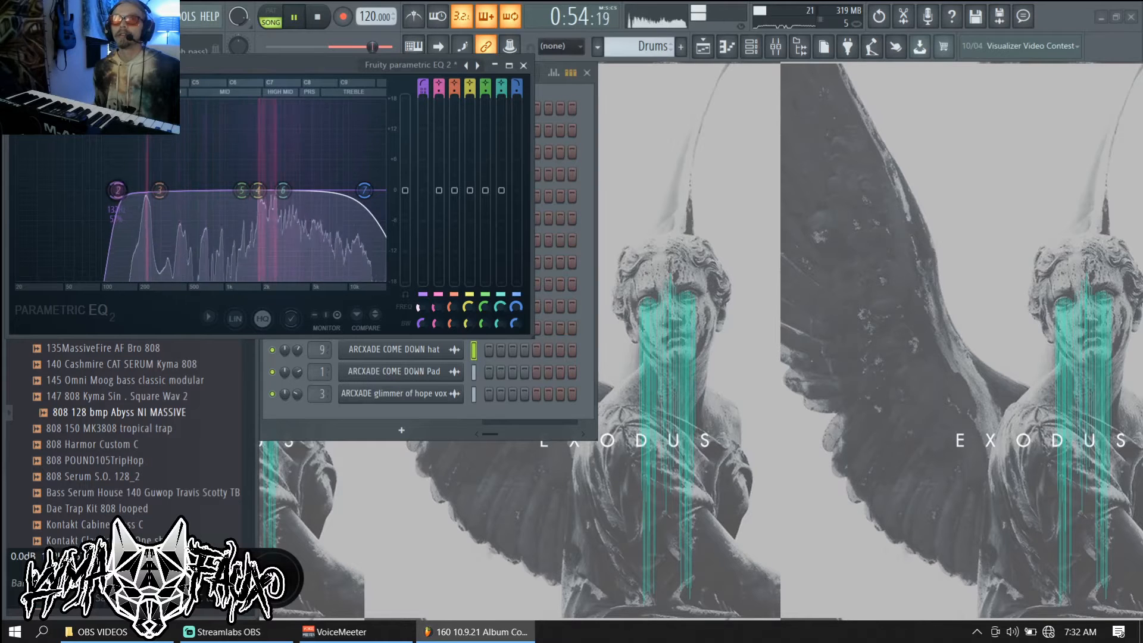
pyautogui.moveTo(423, 307); pyautogui.dragTo(422, 310)
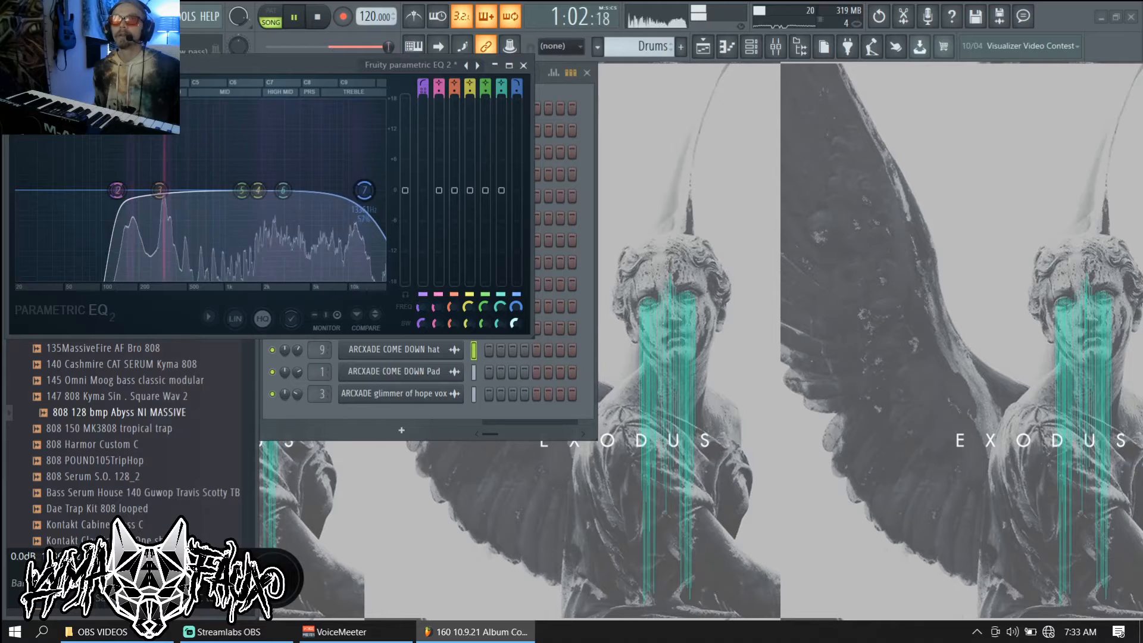
pyautogui.press('Escape')
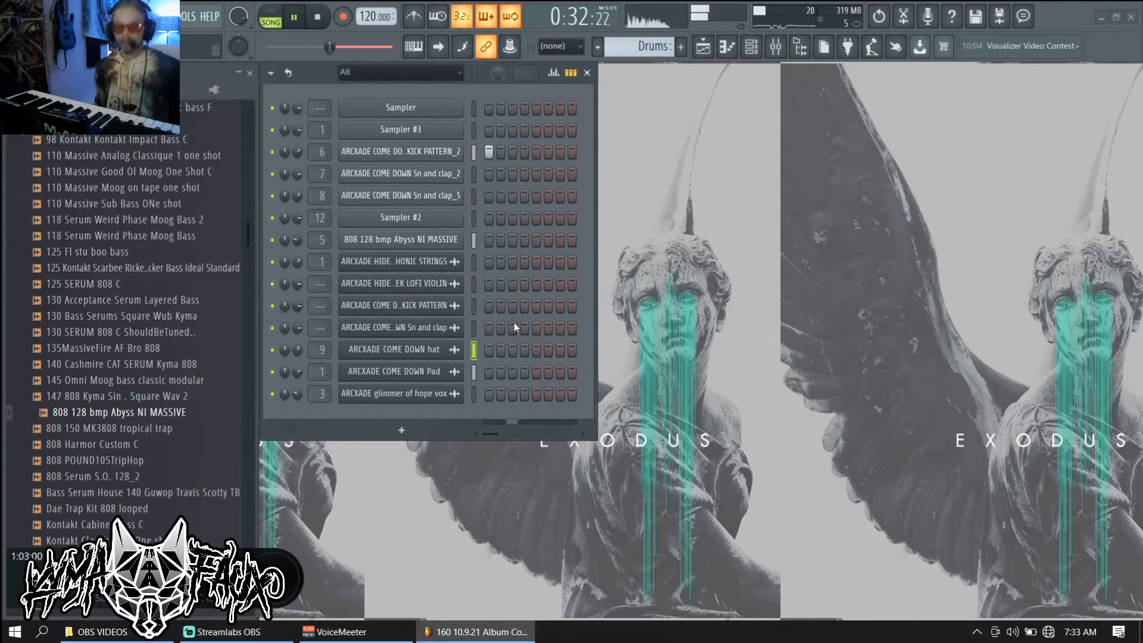
# Step: Open the Fruity Parametric EQ 2 on Insert 5, listen to the track's spectrum, and stop playback
pyautogui.press('F9')
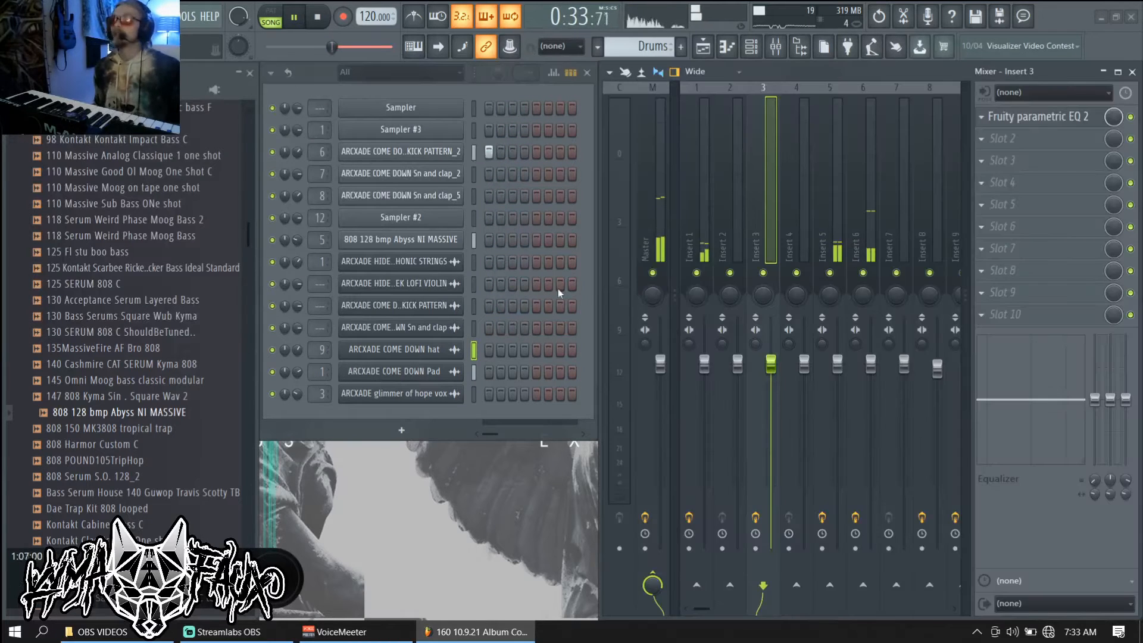
pyautogui.click(837, 262)
pyautogui.click(1014, 122)
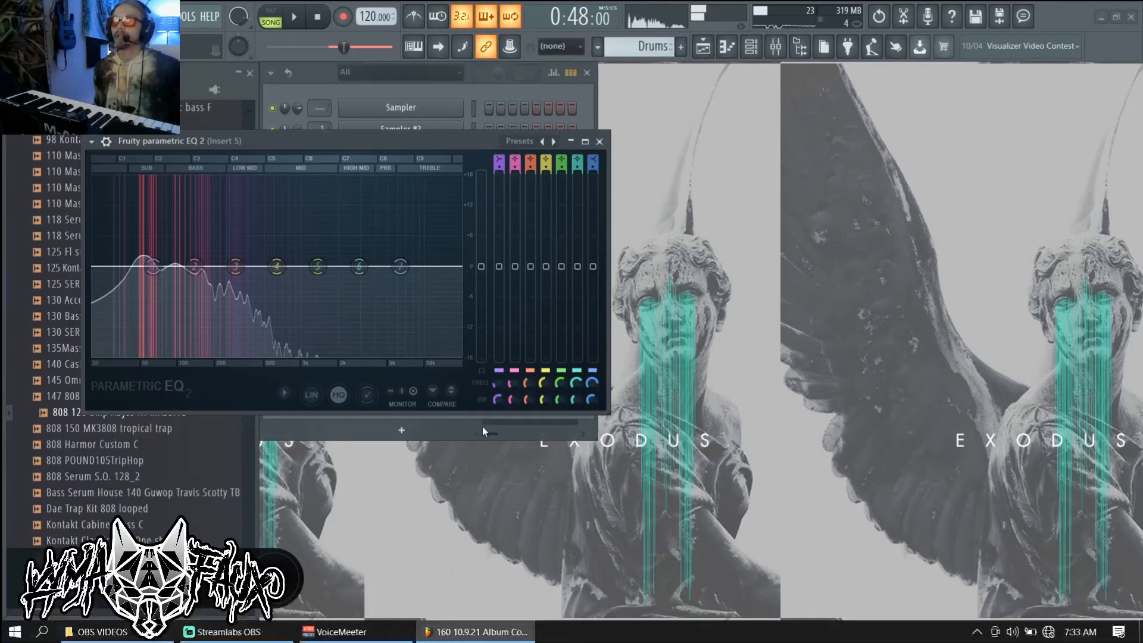
pyautogui.press('space')
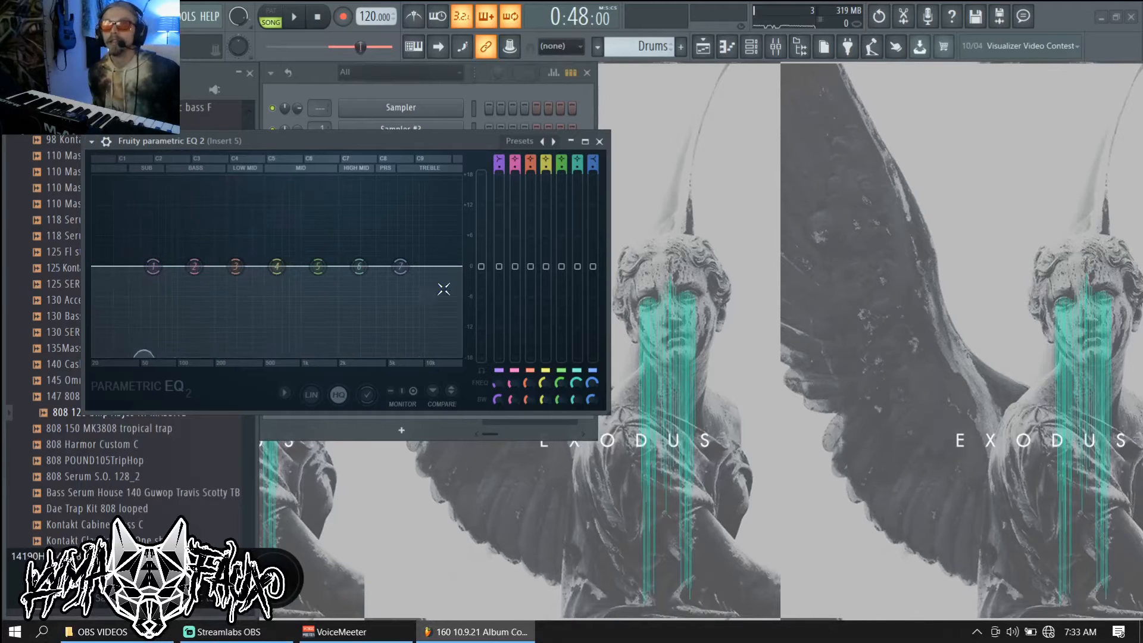
# Step: Turn band 7 on Insert 5 into a low-pass filter, lower its cutoff during playback, and close the EQ
pyautogui.press('space')
pyautogui.moveTo(590, 160); pyautogui.dragTo(590, 197)
pyautogui.press('space')
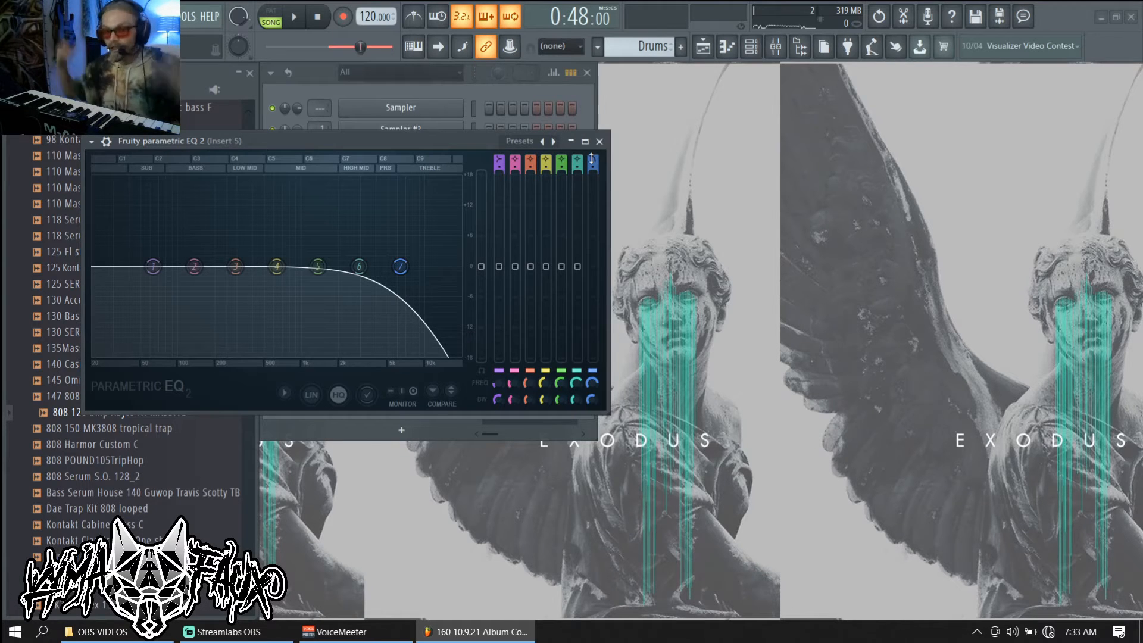
pyautogui.press('space')
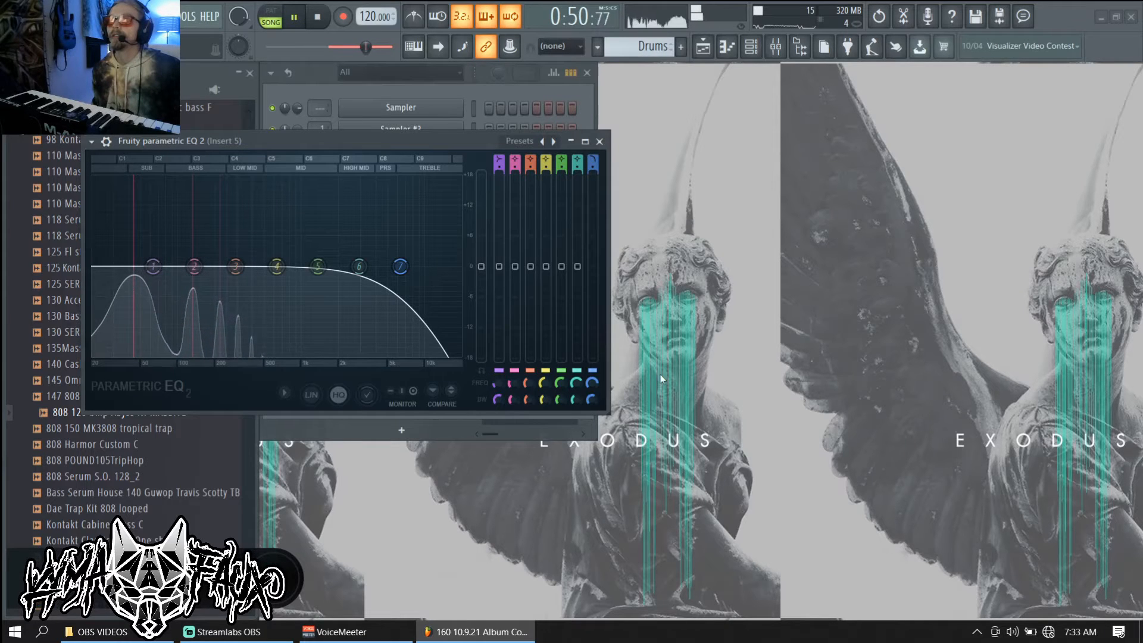
pyautogui.moveTo(592, 383)
pyautogui.mouseDown()
pyautogui.moveTo(592, 450)
pyautogui.moveTo(593, 404)
pyautogui.mouseUp()
pyautogui.press('Escape')
pyautogui.press('space')
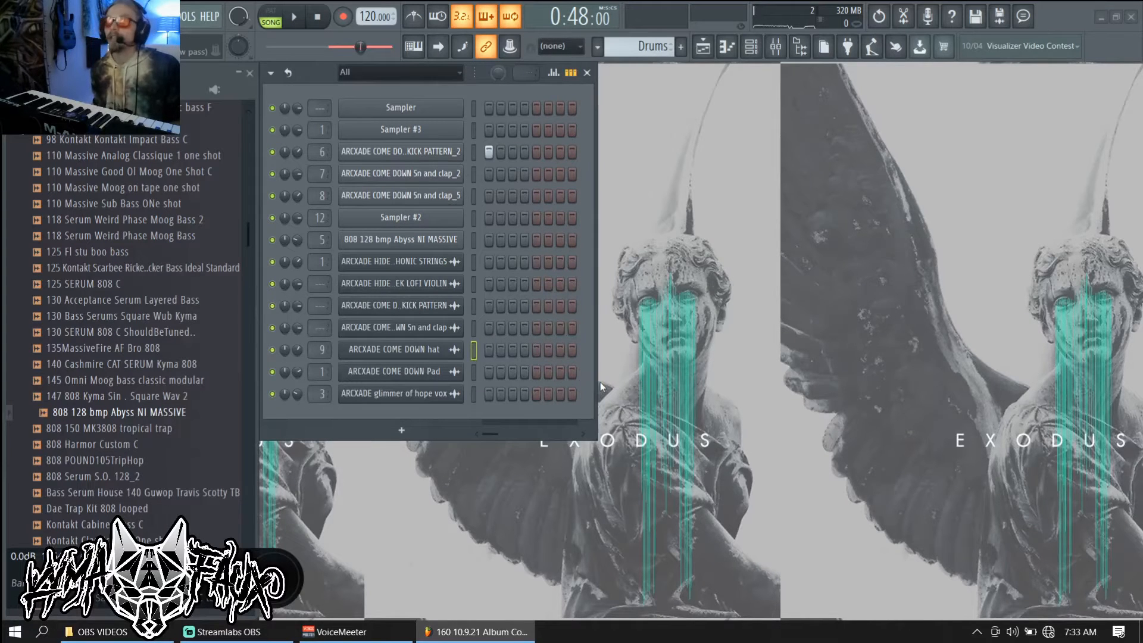
# Step: Open the Fruity Parametric EQ 2 on Insert 6, listen to the track's spectrum, and stop playback
pyautogui.press('F9')
pyautogui.press('space')
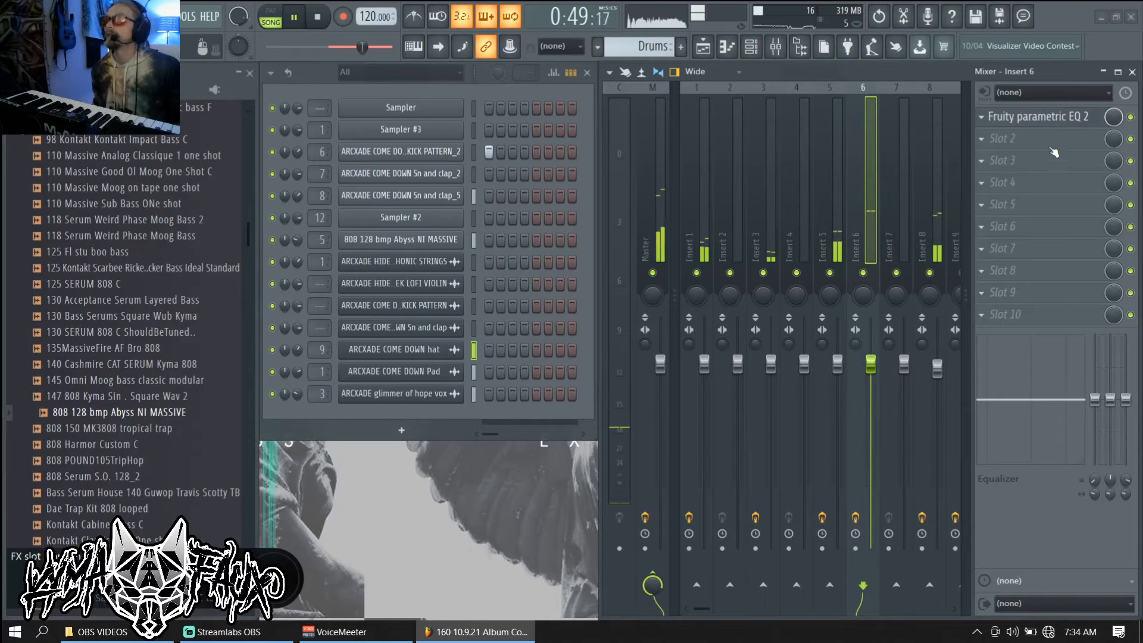
pyautogui.click(1039, 117)
pyautogui.press('F9')
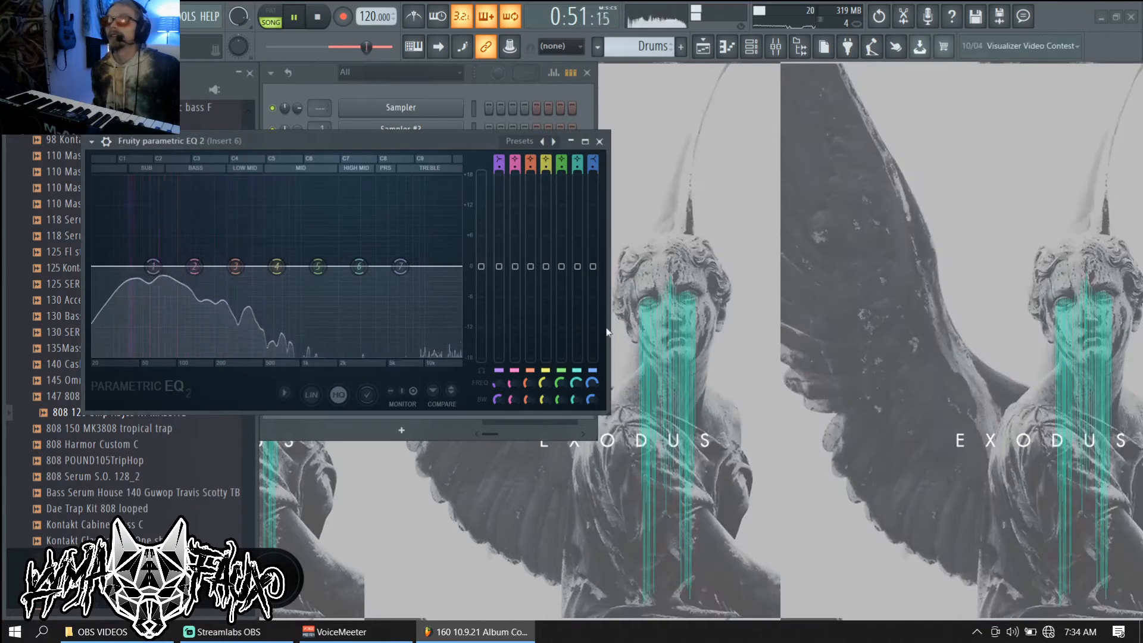
pyautogui.press('space')
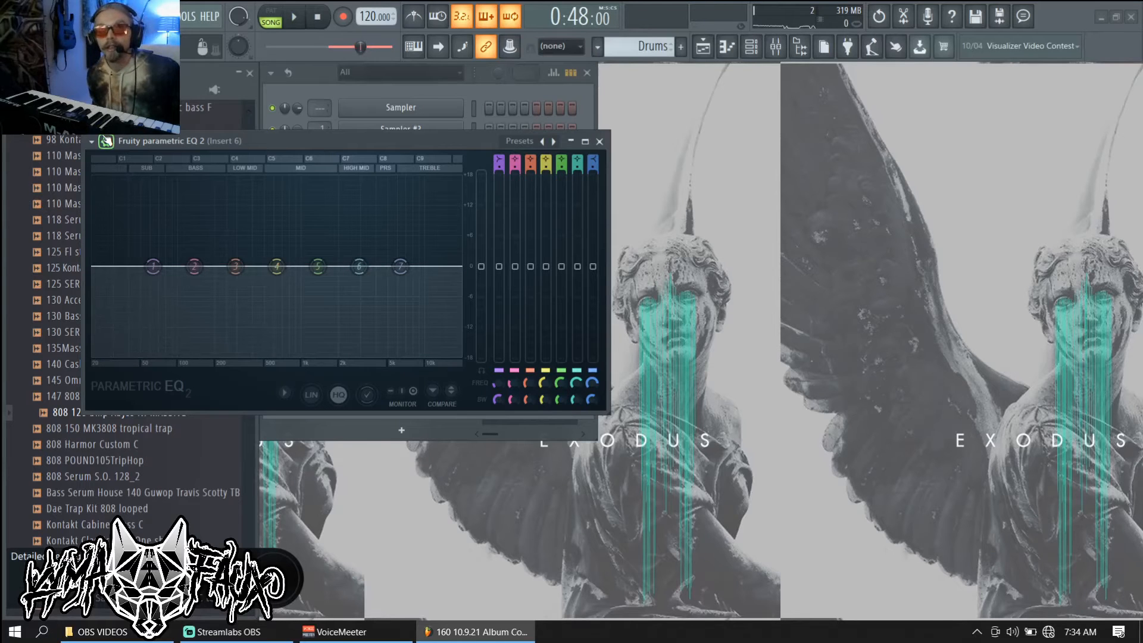
pyautogui.click(92, 143)
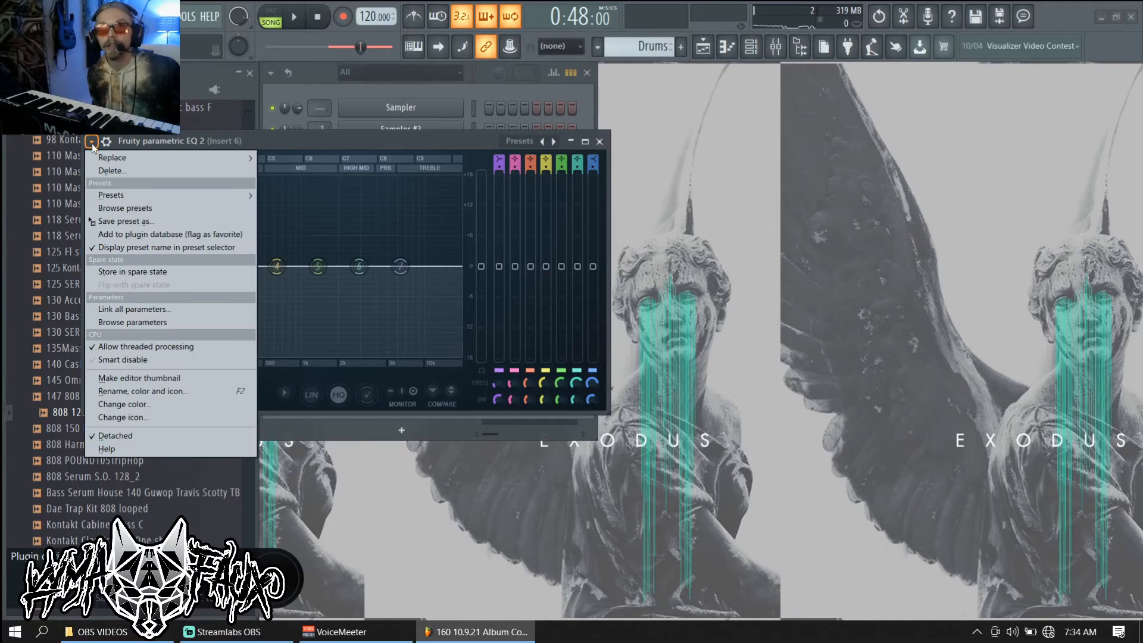
pyautogui.click(109, 173)
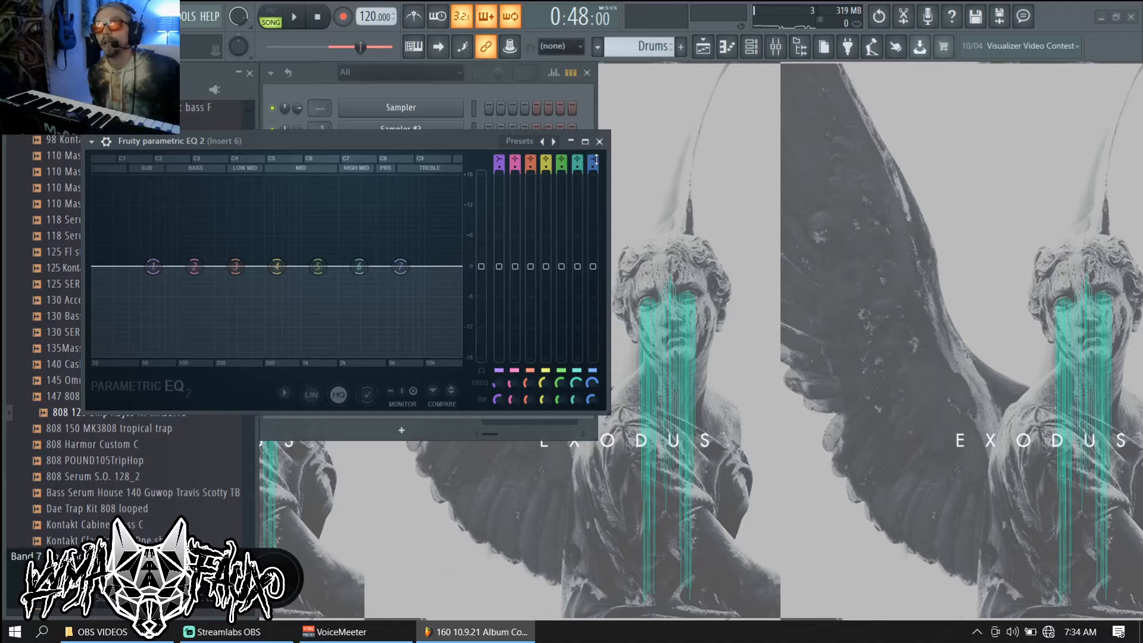
# Step: Turn band 7 on Insert 6 into a steep low-pass filter with its cutoff at about 14 kHz, and close the EQ
pyautogui.moveTo(596, 159); pyautogui.dragTo(596, 159)
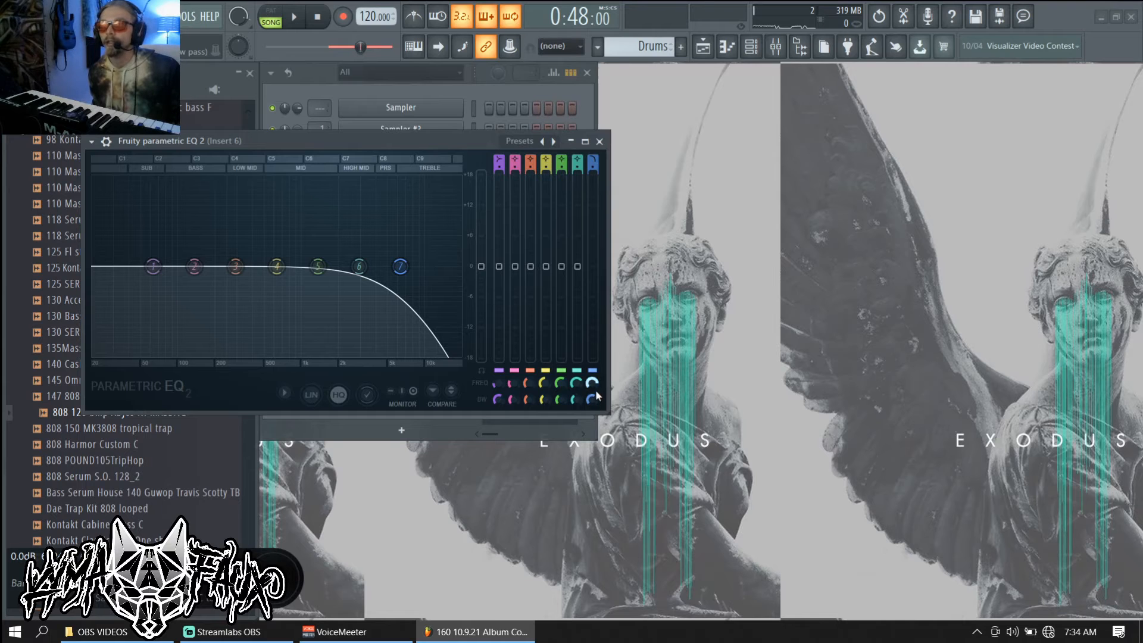
pyautogui.press('space')
pyautogui.moveTo(593, 386); pyautogui.dragTo(593, 379)
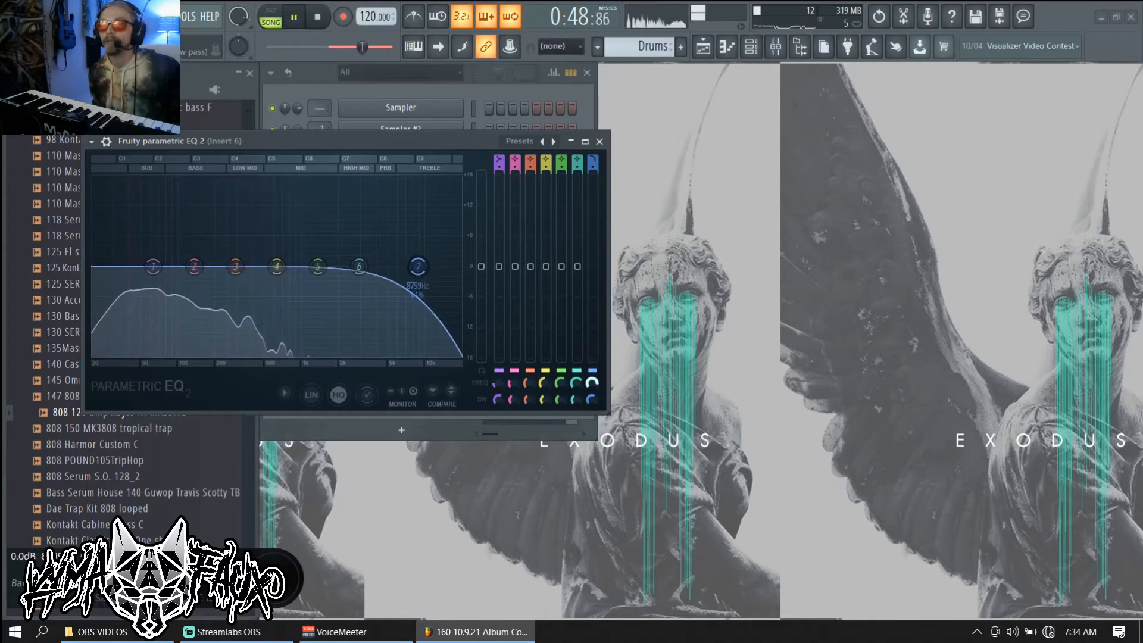
pyautogui.moveTo(593, 167); pyautogui.dragTo(593, 161)
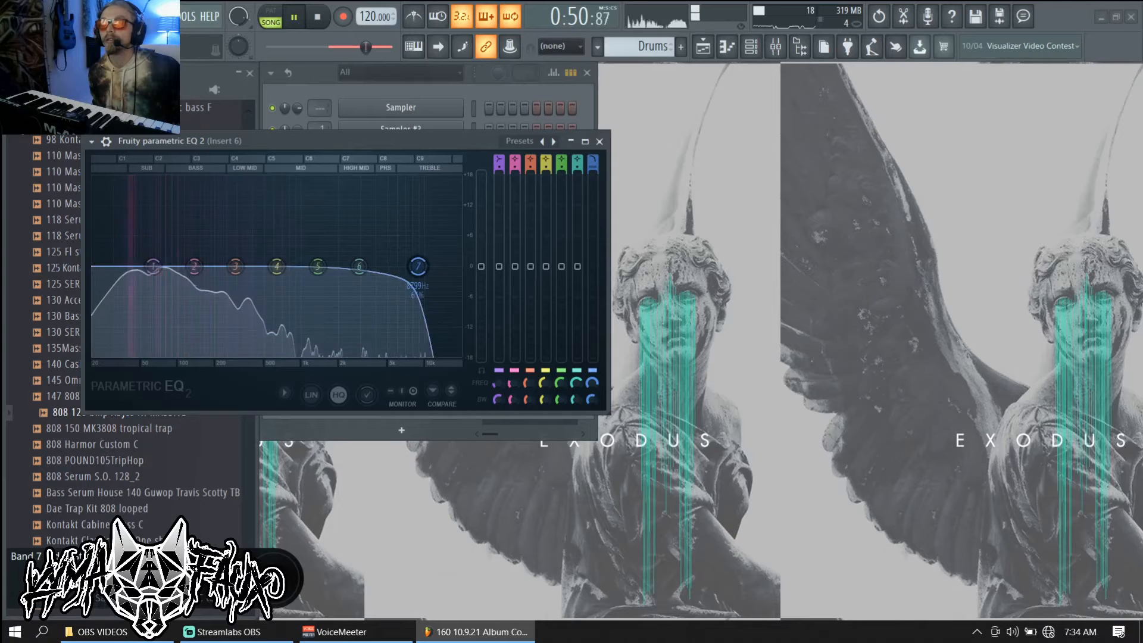
pyautogui.moveTo(593, 384)
pyautogui.mouseDown()
pyautogui.moveTo(593, 373)
pyautogui.moveTo(592, 401)
pyautogui.mouseUp()
pyautogui.press('space')
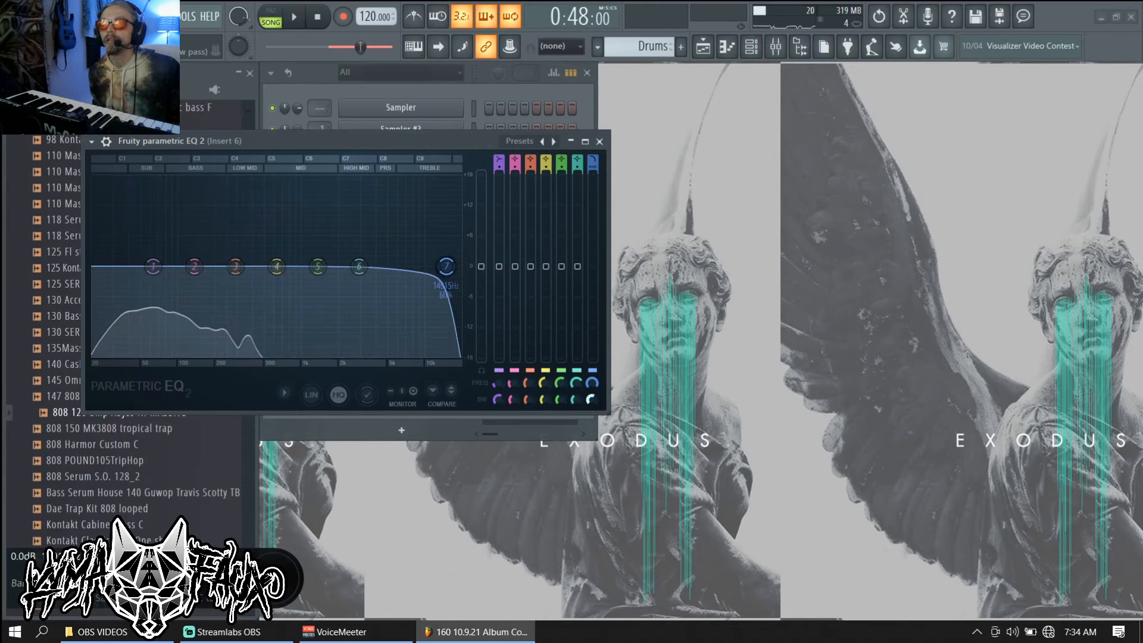
pyautogui.press('Escape')
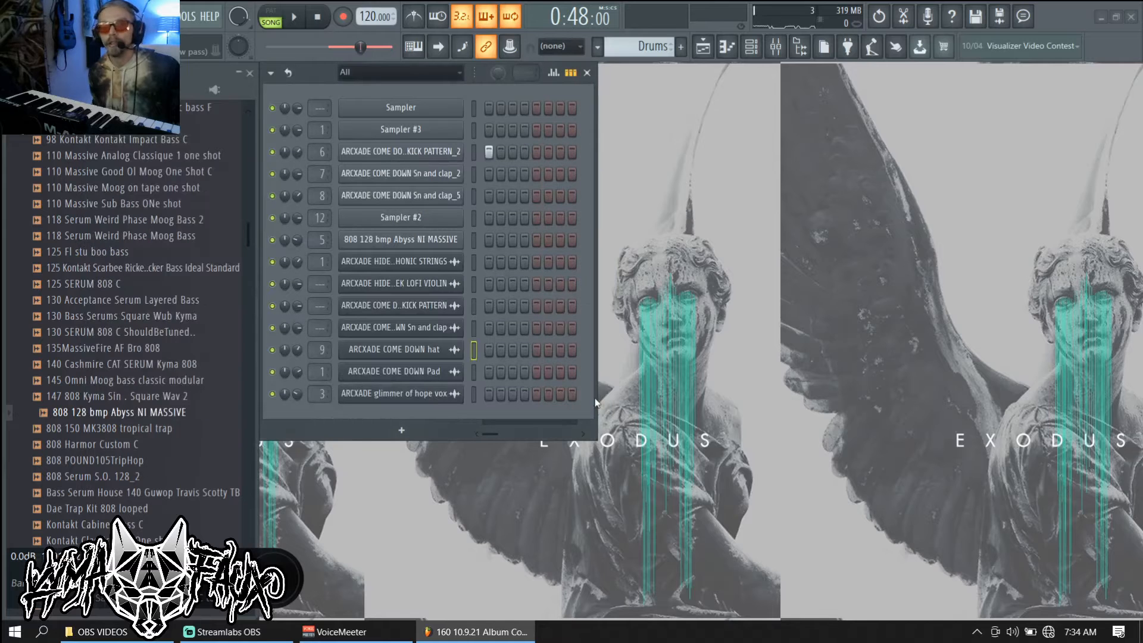
# Step: Check the track arrangement in the Playlist and close the open windows
pyautogui.click(702, 46)
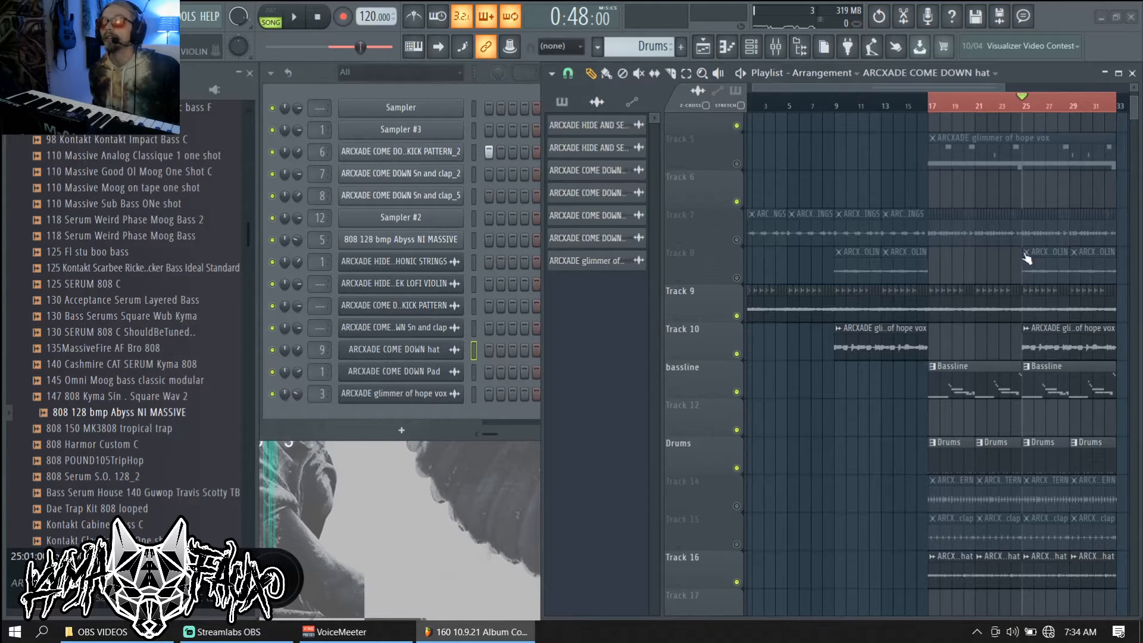
pyautogui.press('Escape')
pyautogui.press('Escape')
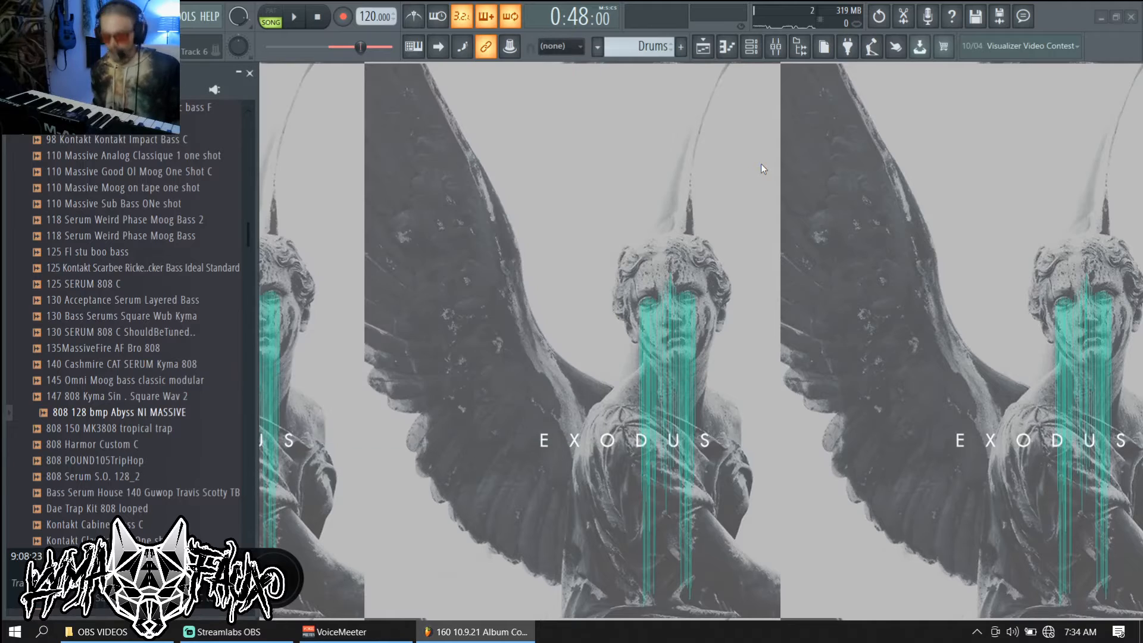
# Step: Play the song and open the Fruity Parametric EQ 2 on Insert 8
pyautogui.press('F9')
pyautogui.press('space')
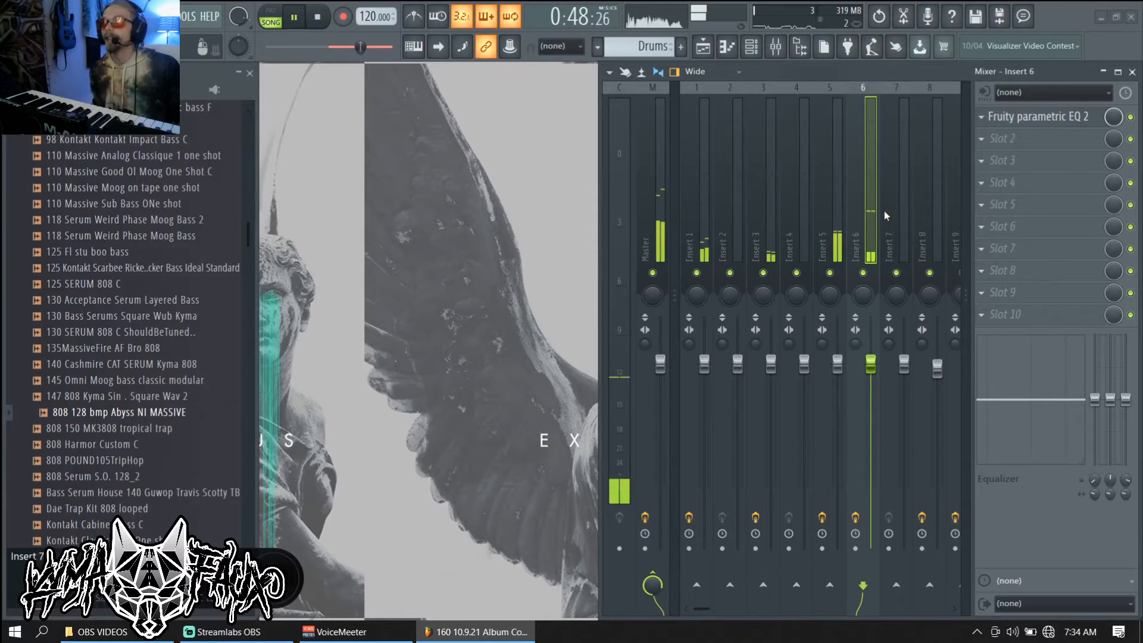
pyautogui.click(867, 216)
pyautogui.click(928, 196)
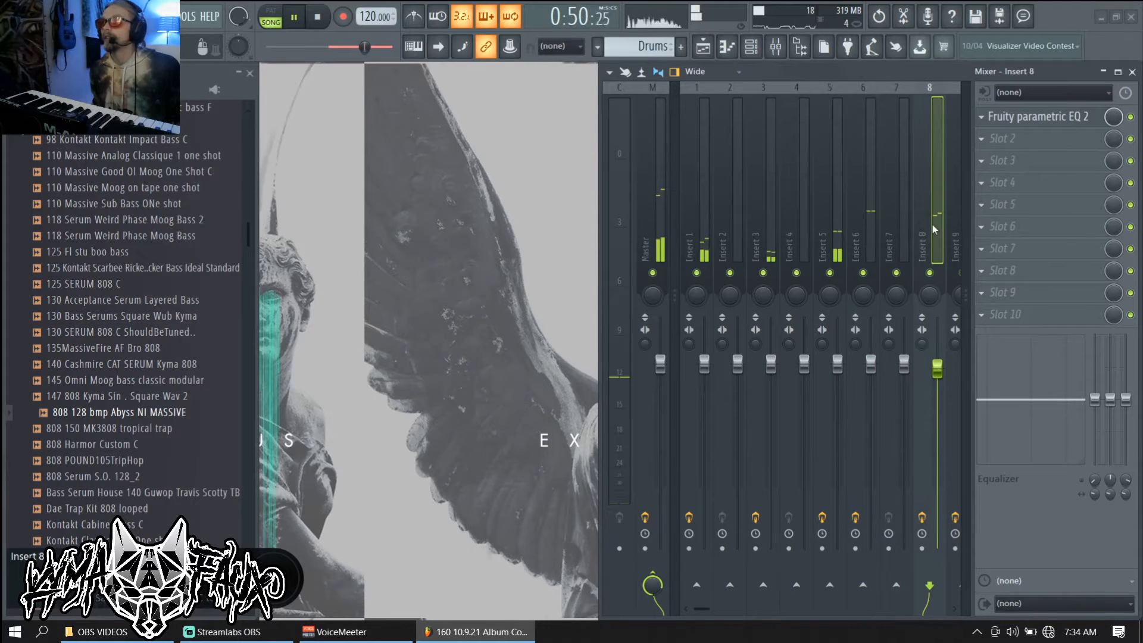
pyautogui.click(1038, 117)
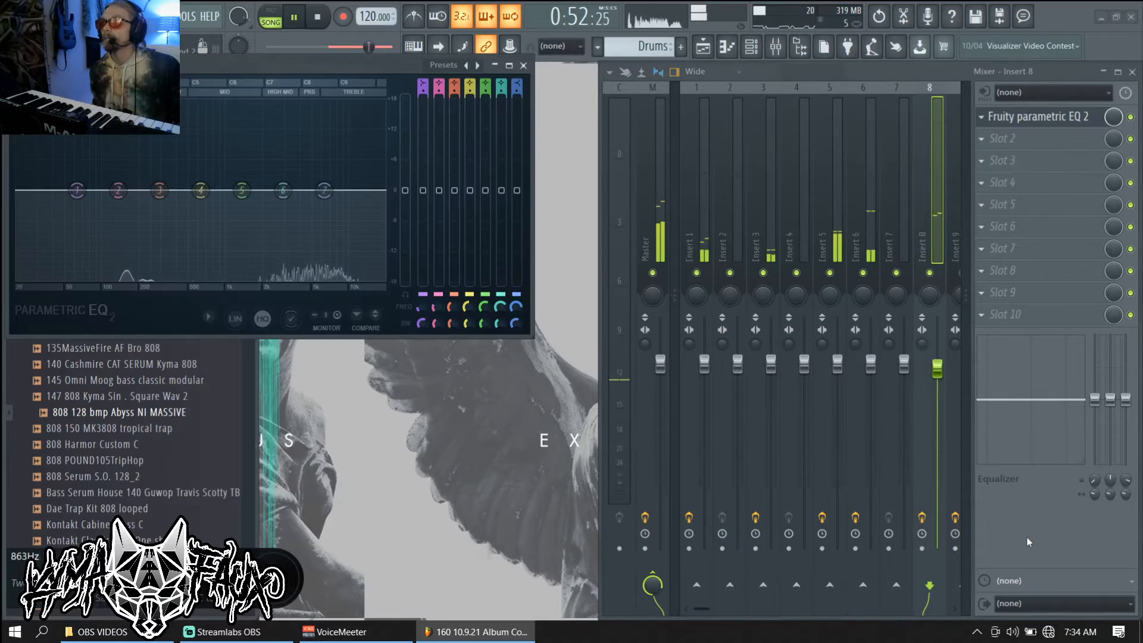
# Step: Hide the mixer and turn band 1 of the Insert 8 EQ into a high-pass filter while the song plays
pyautogui.press('F9')
pyautogui.press('space')
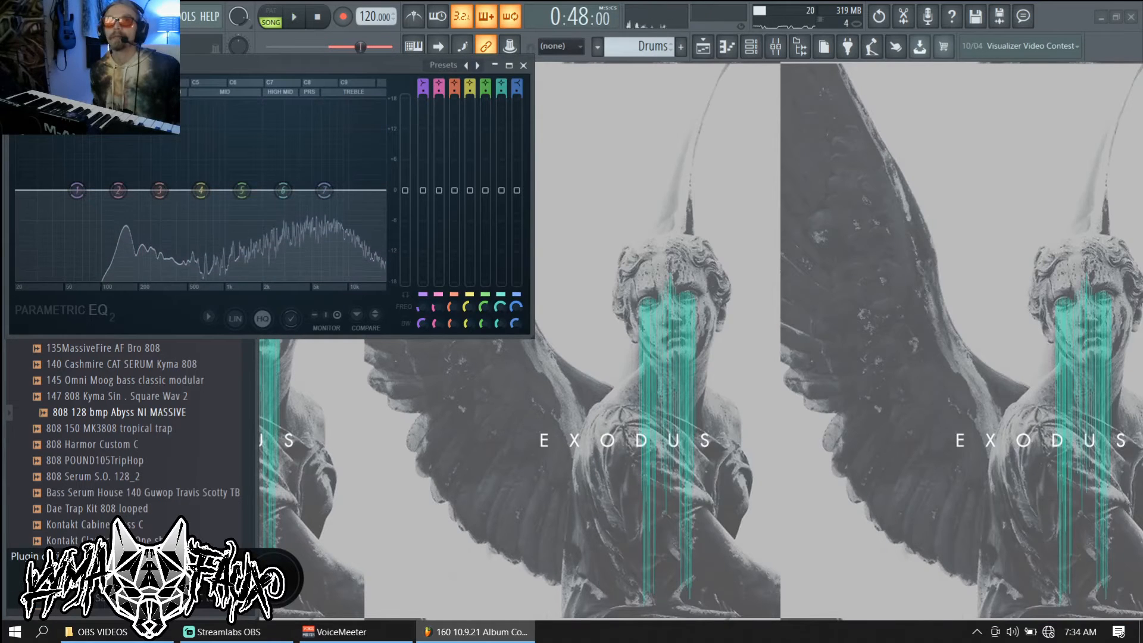
pyautogui.click(14, 65)
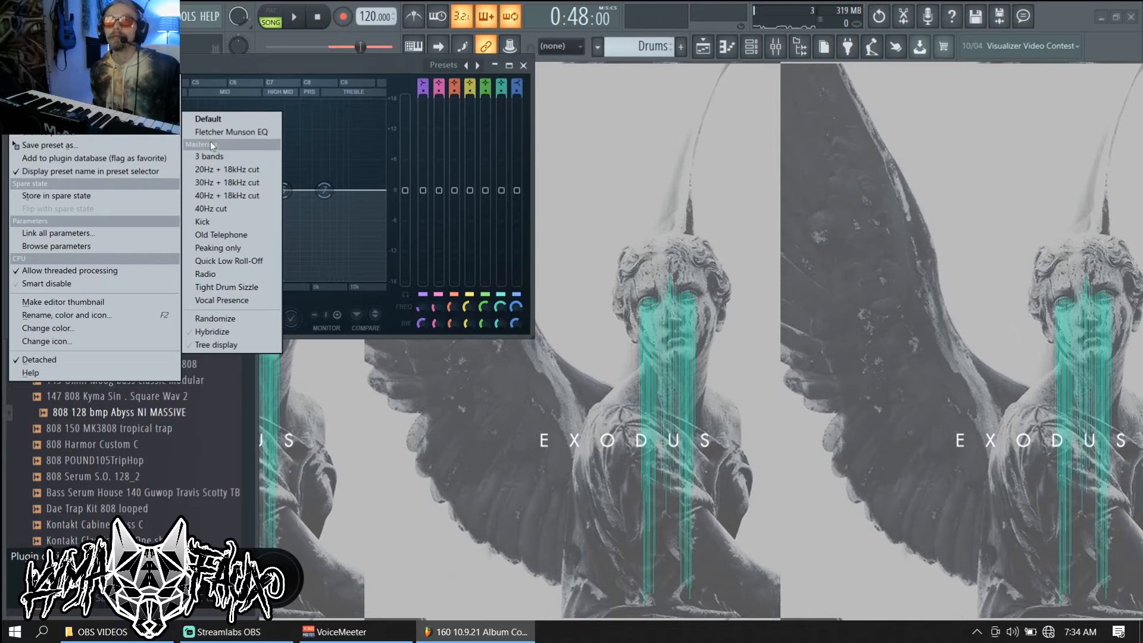
pyautogui.click(417, 99)
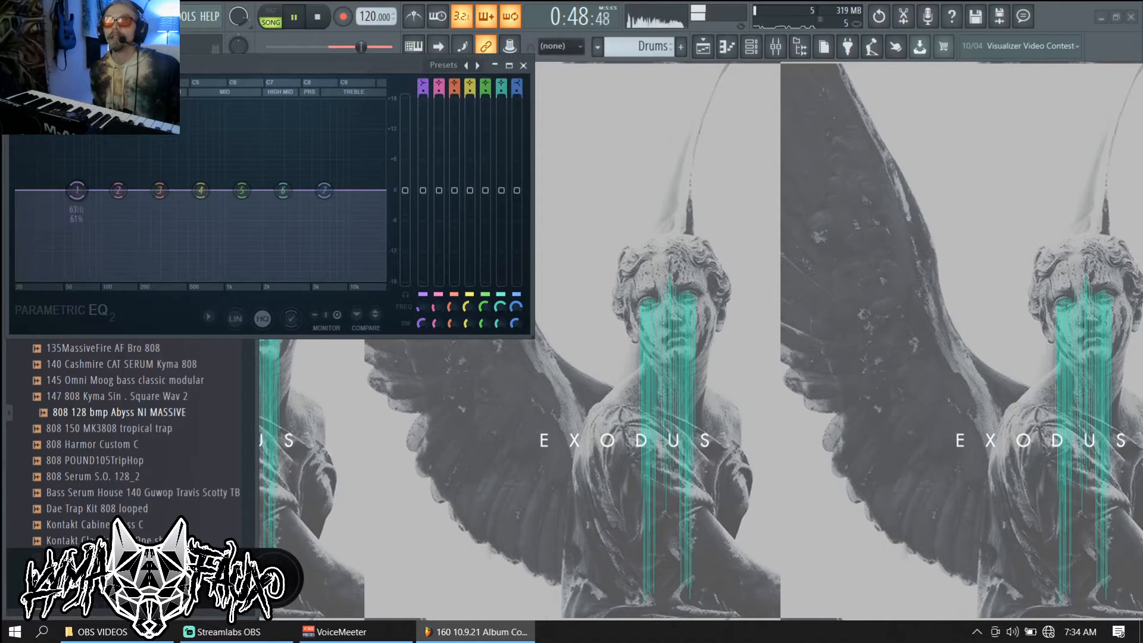
pyautogui.moveTo(422, 86); pyautogui.dragTo(423, 99)
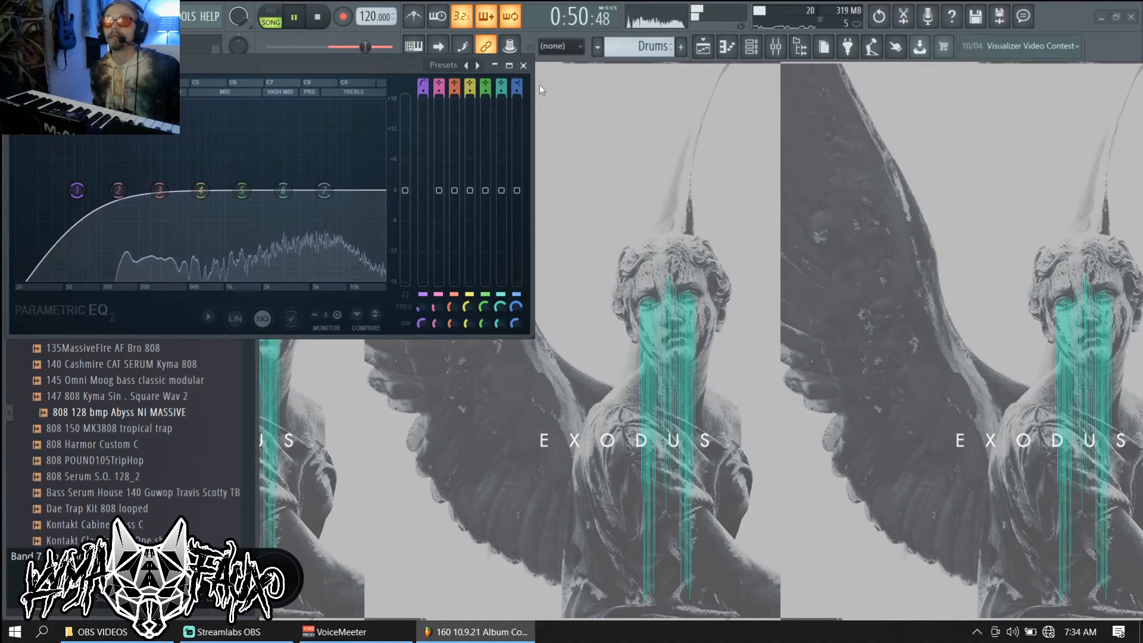
# Step: Turn band 7 into a low-pass filter with its cutoff near the top of the spectrum and a sharper bandwidth
pyautogui.moveTo(517, 86); pyautogui.dragTo(517, 114)
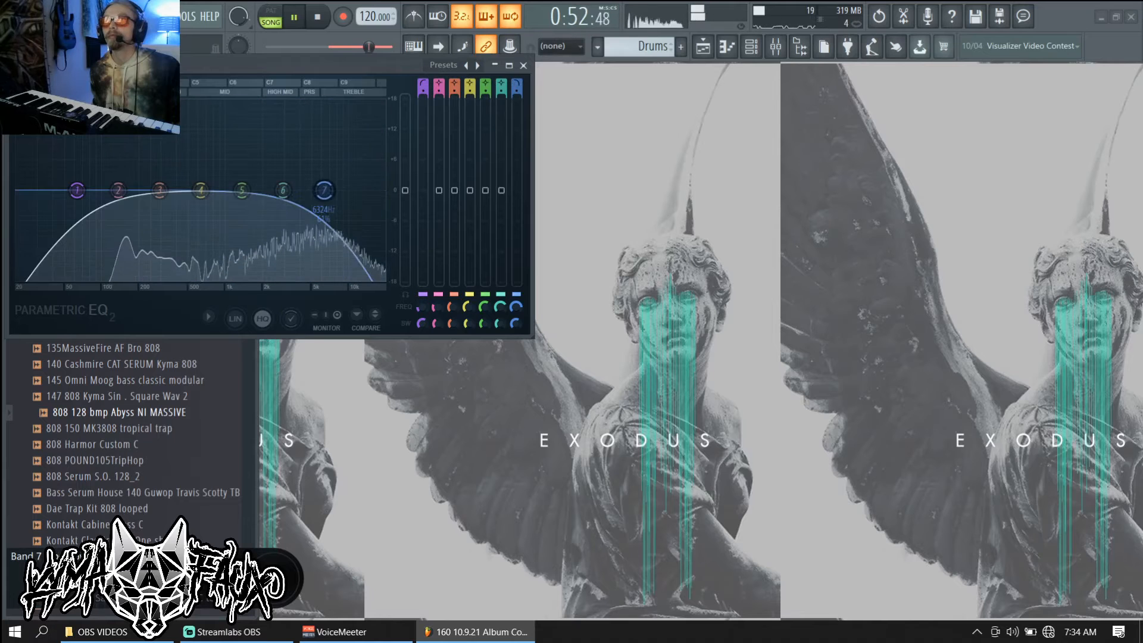
pyautogui.moveTo(515, 306); pyautogui.dragTo(523, 297)
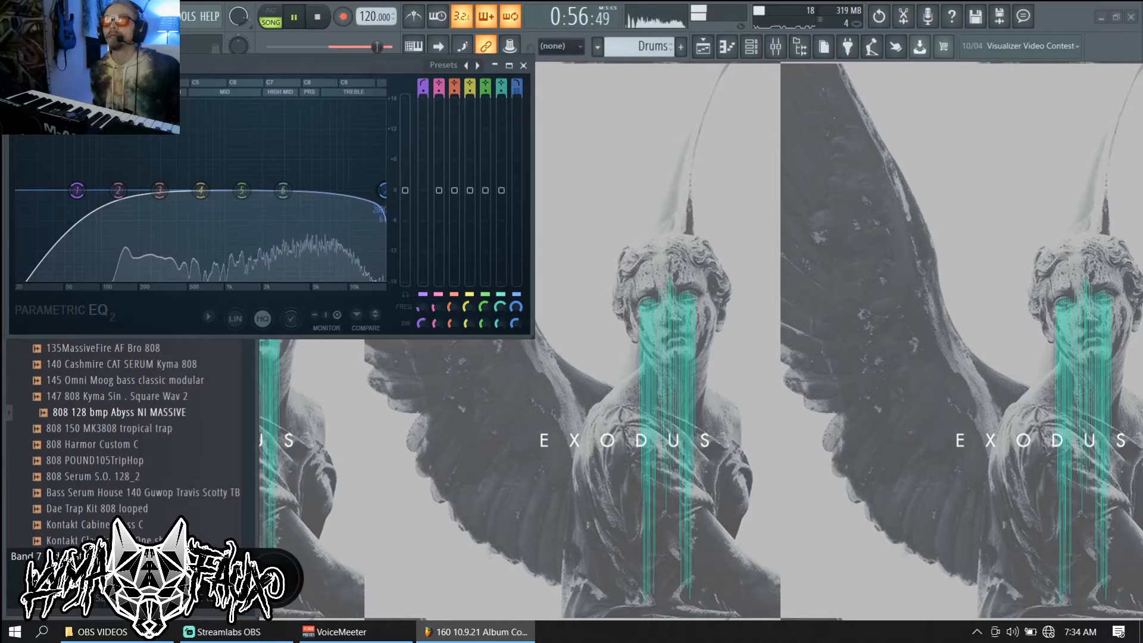
pyautogui.moveTo(516, 323); pyautogui.dragTo(515, 331)
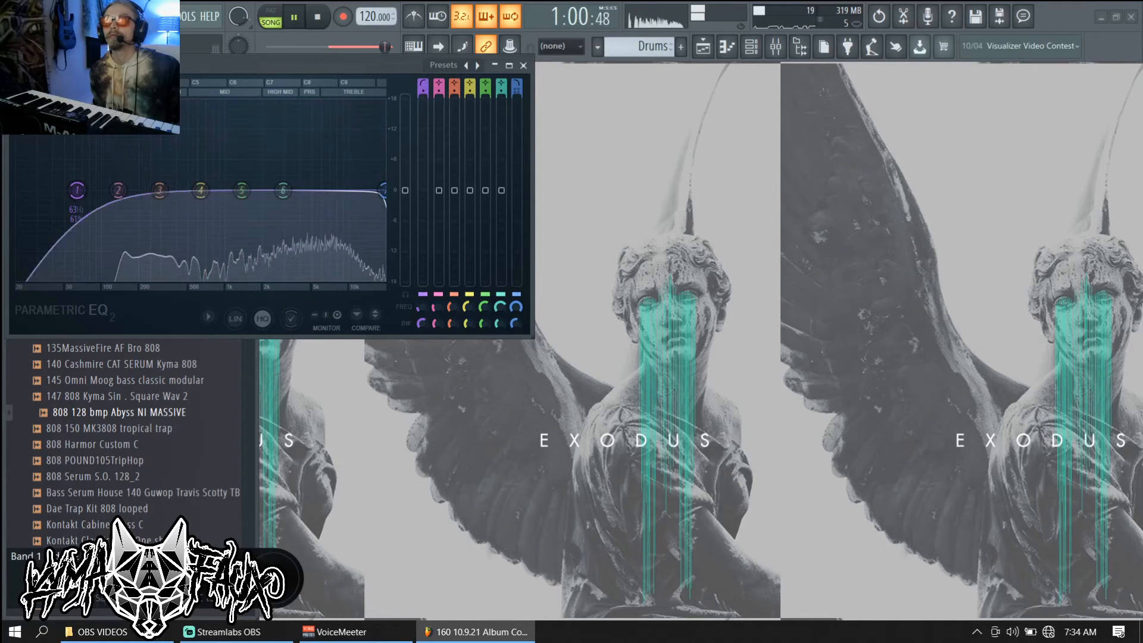
# Step: Steepen the band 1 high-pass slope, stop playback, and close the EQ
pyautogui.moveTo(423, 91); pyautogui.dragTo(422, 76)
pyautogui.rightClick(424, 320)
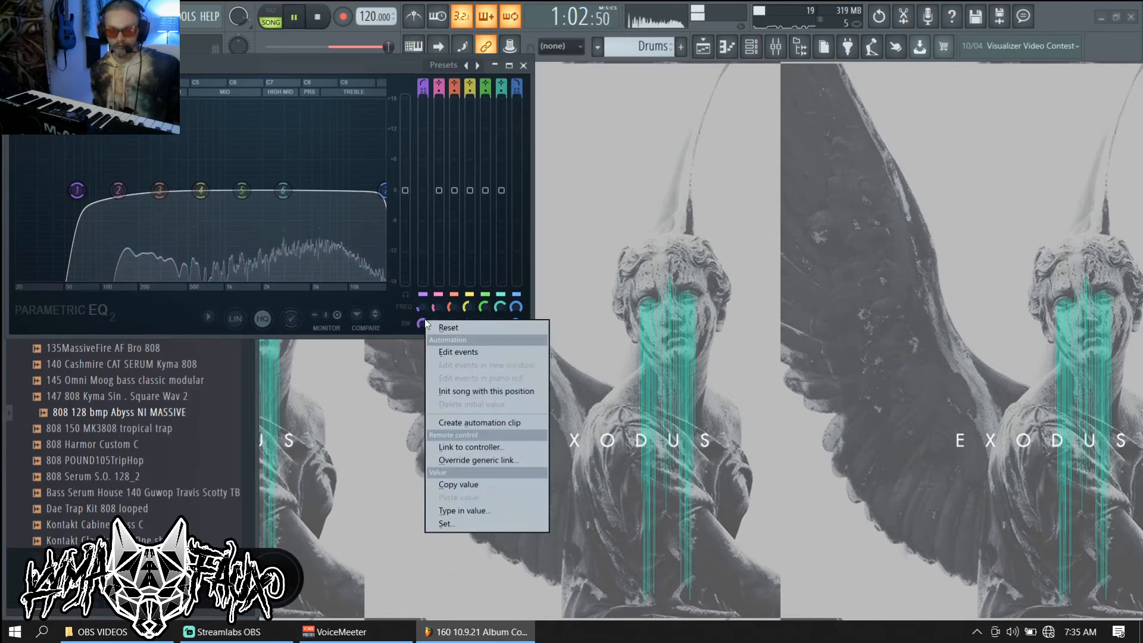
pyautogui.click(420, 312)
pyautogui.press('space')
pyautogui.press('Escape')
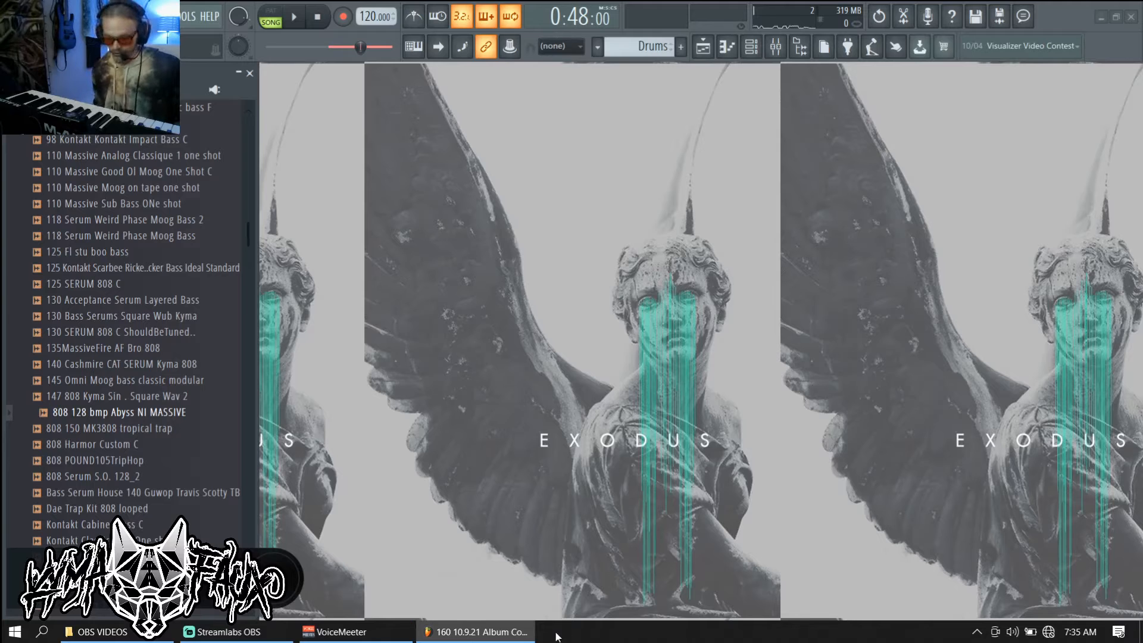
# Step: Reopen the EQ on Insert 8, raise the band 1 high-pass cutoff to about 100 Hz during playback, and close it
pyautogui.press('F9')
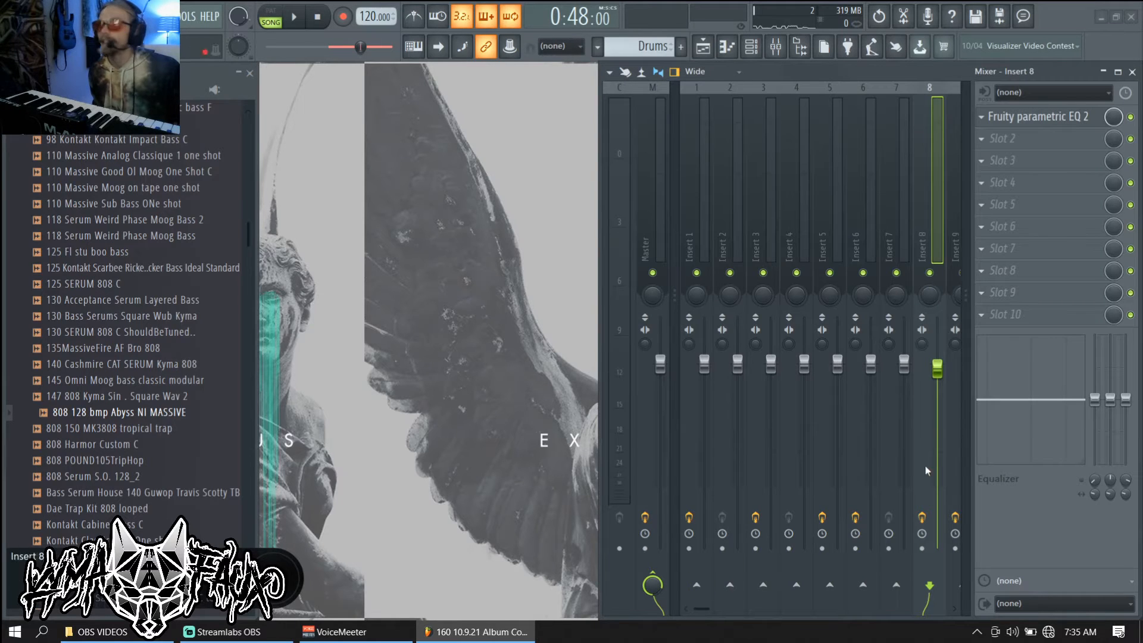
pyautogui.click(1080, 122)
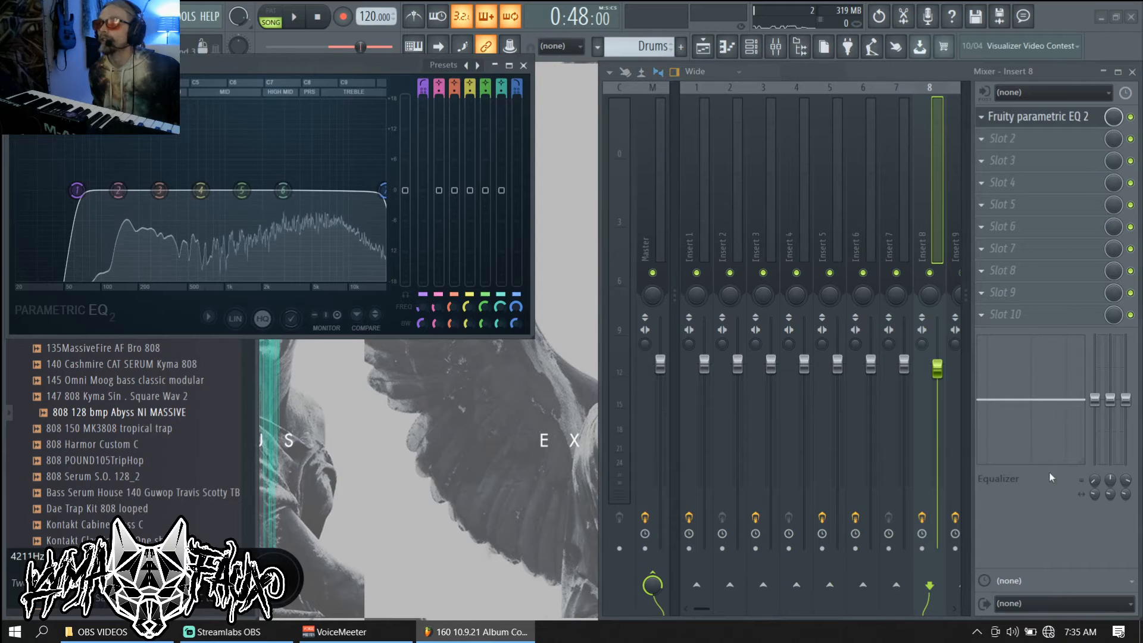
pyautogui.press('F9')
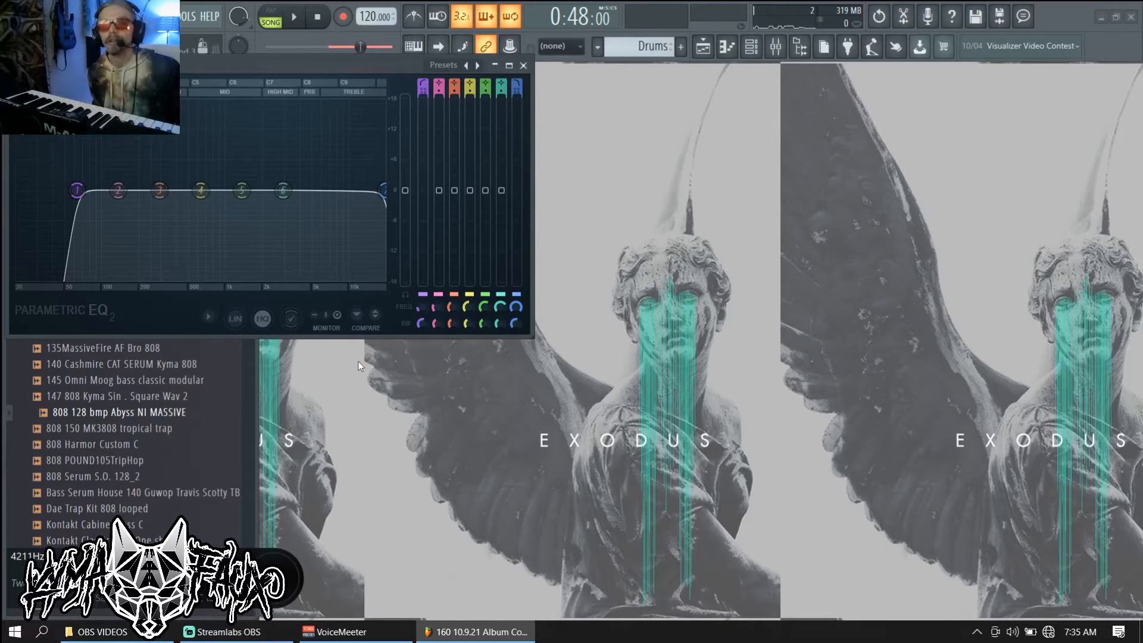
pyautogui.press('space')
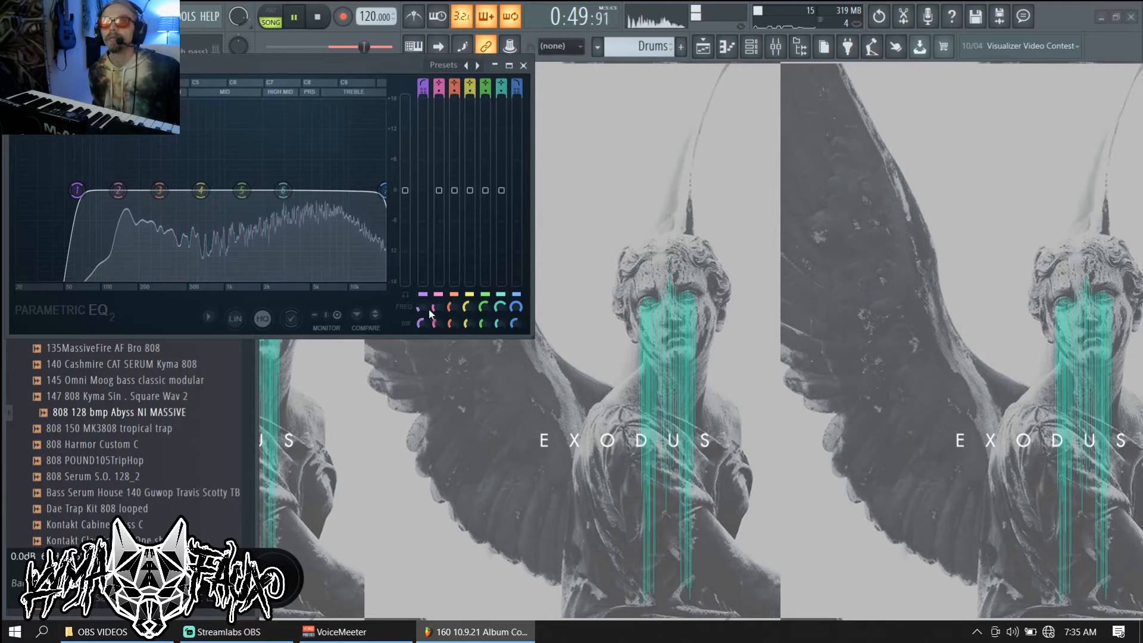
pyautogui.moveTo(428, 309); pyautogui.dragTo(429, 289)
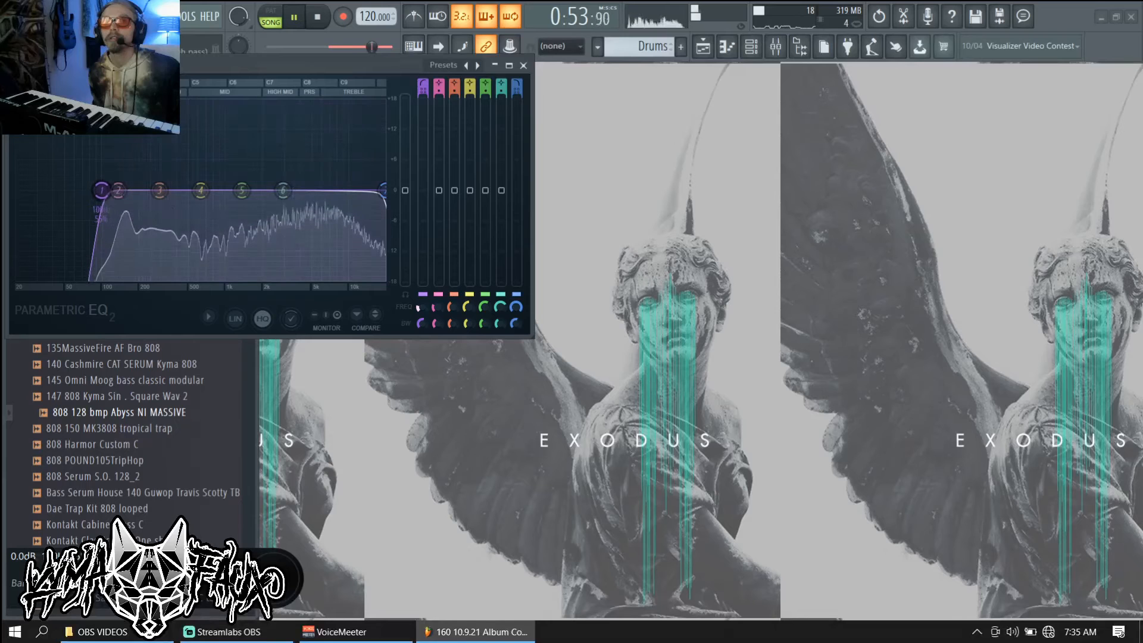
pyautogui.press('Escape')
pyautogui.press('space')
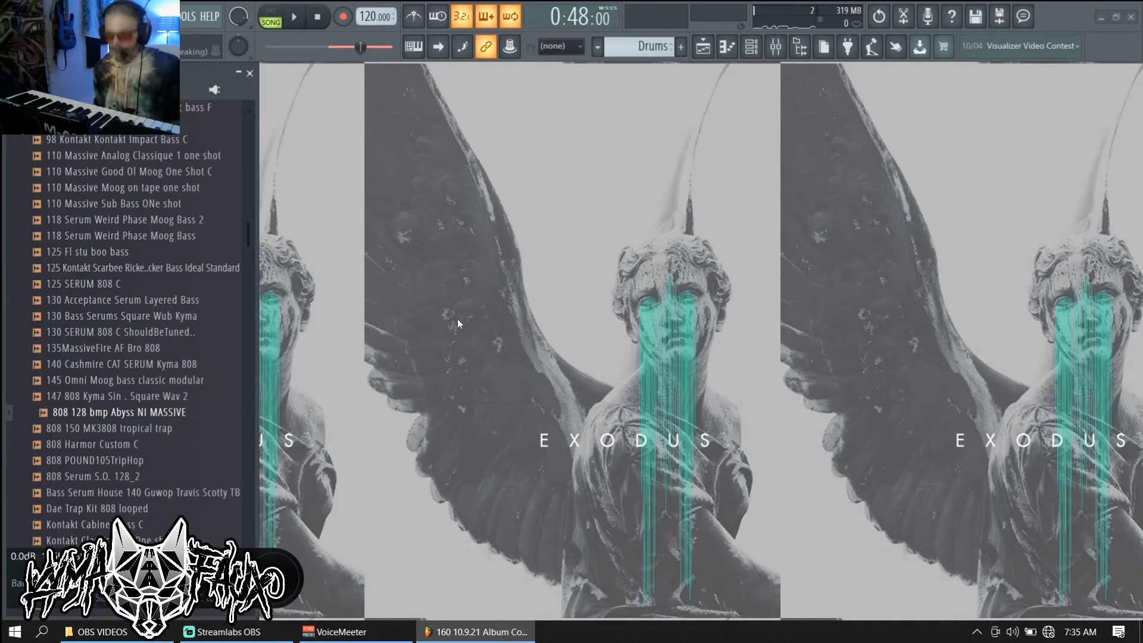
# Step: Play the song with the mixer open, lower the Insert 8 volume fader slightly, and stop playback
pyautogui.press('F9')
pyautogui.press('space')
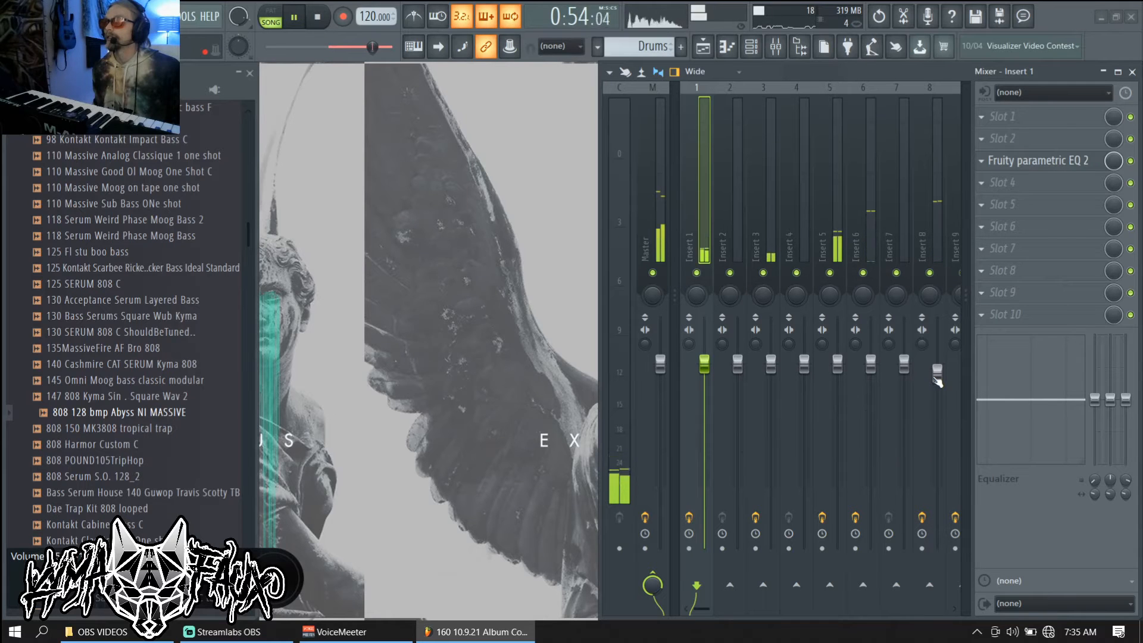
pyautogui.press('space')
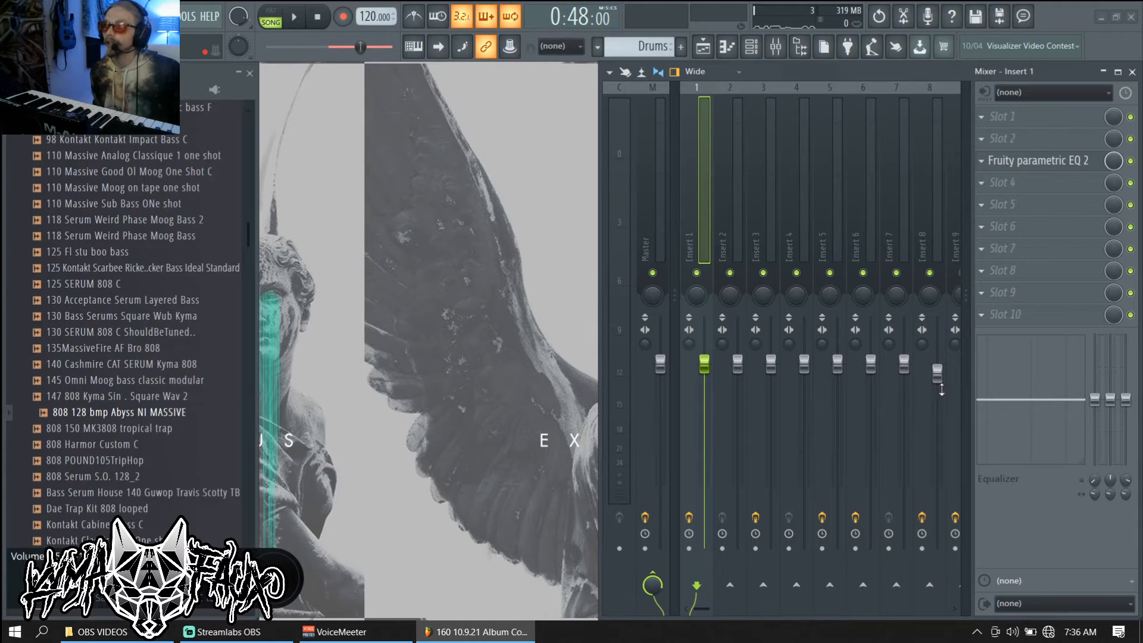
# Step: Reopen the Fruity Parametric EQ 2 on Insert 8 and raise its volume fader level with the neighbouring inserts
pyautogui.click(921, 222)
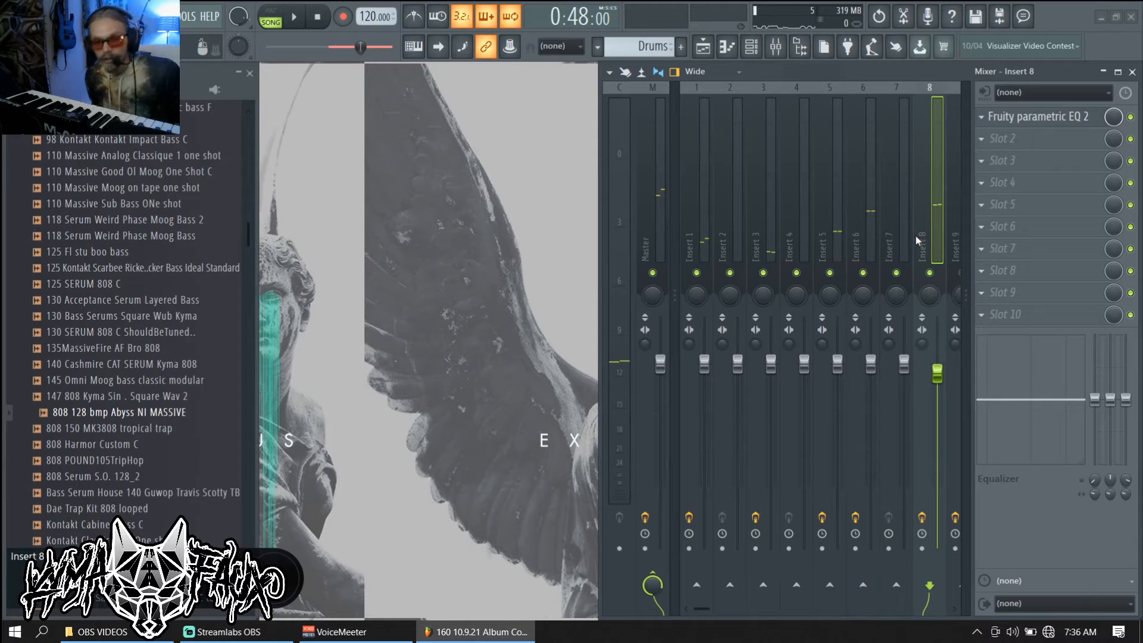
pyautogui.click(1020, 117)
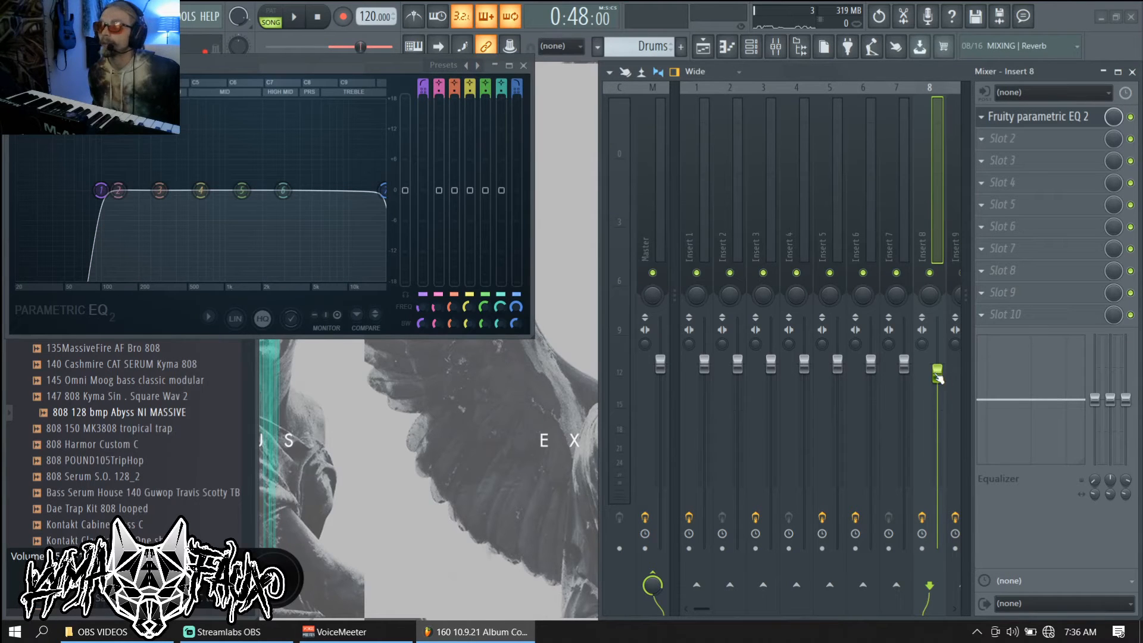
pyautogui.scroll(2, 939, 378)
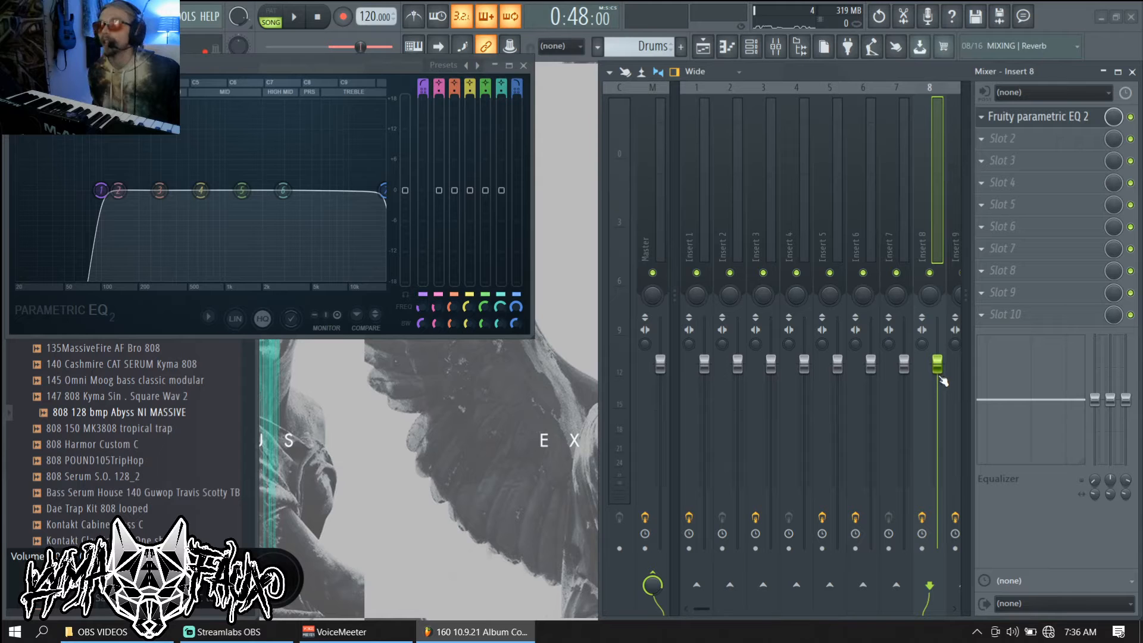
# Step: Compare the song with the Insert 8 effects bypassed and enabled, watching the spectrum and level meters
pyautogui.press('space')
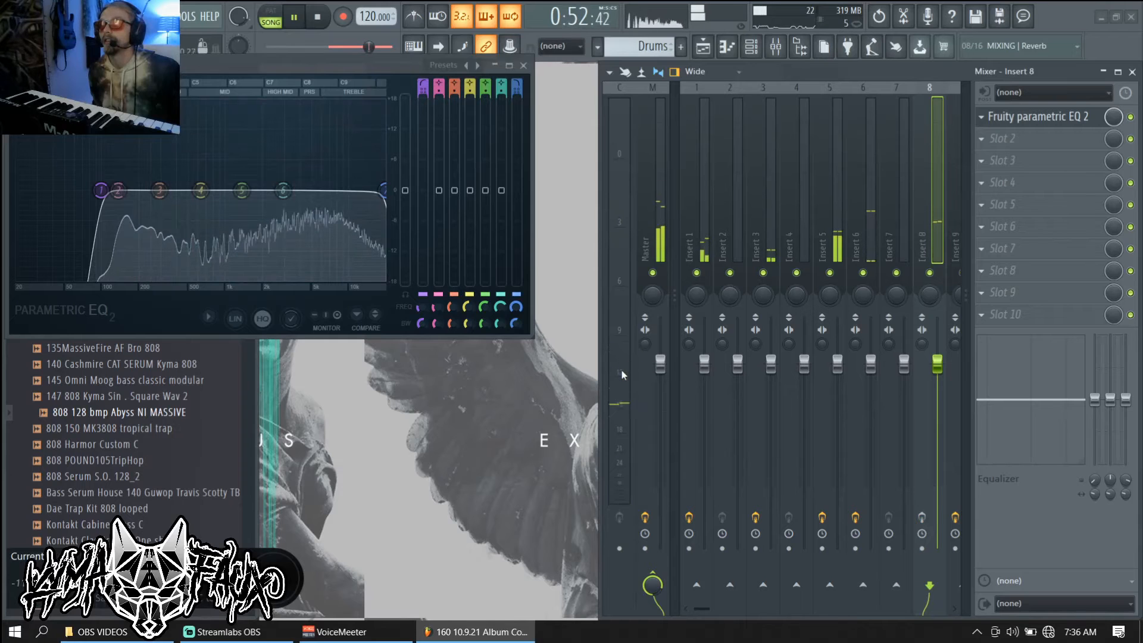
pyautogui.press('space')
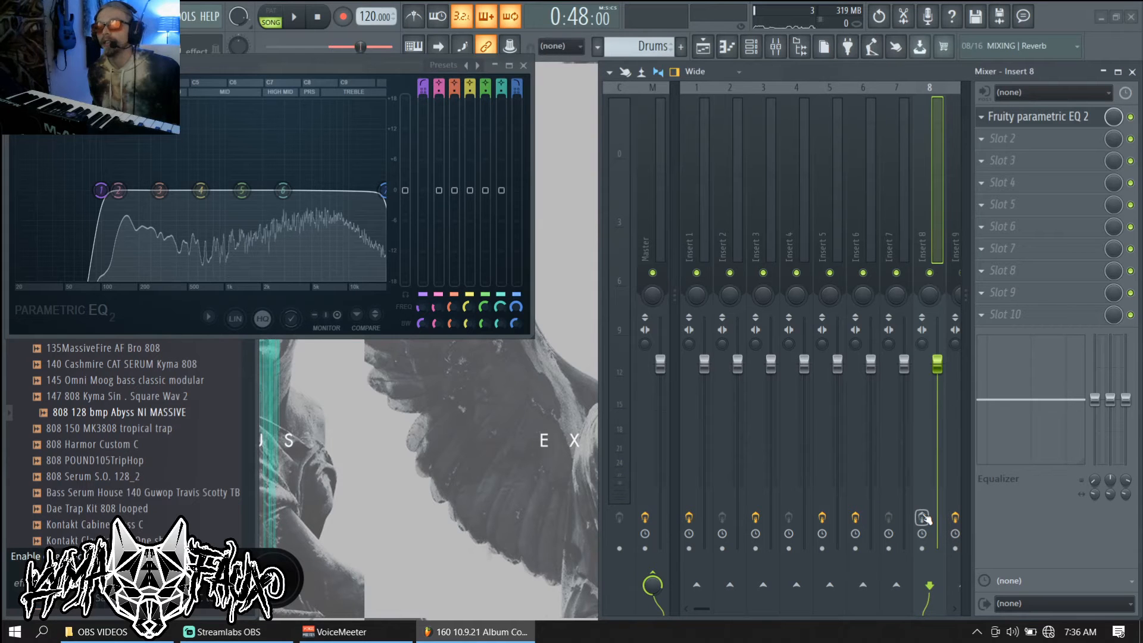
pyautogui.press('space')
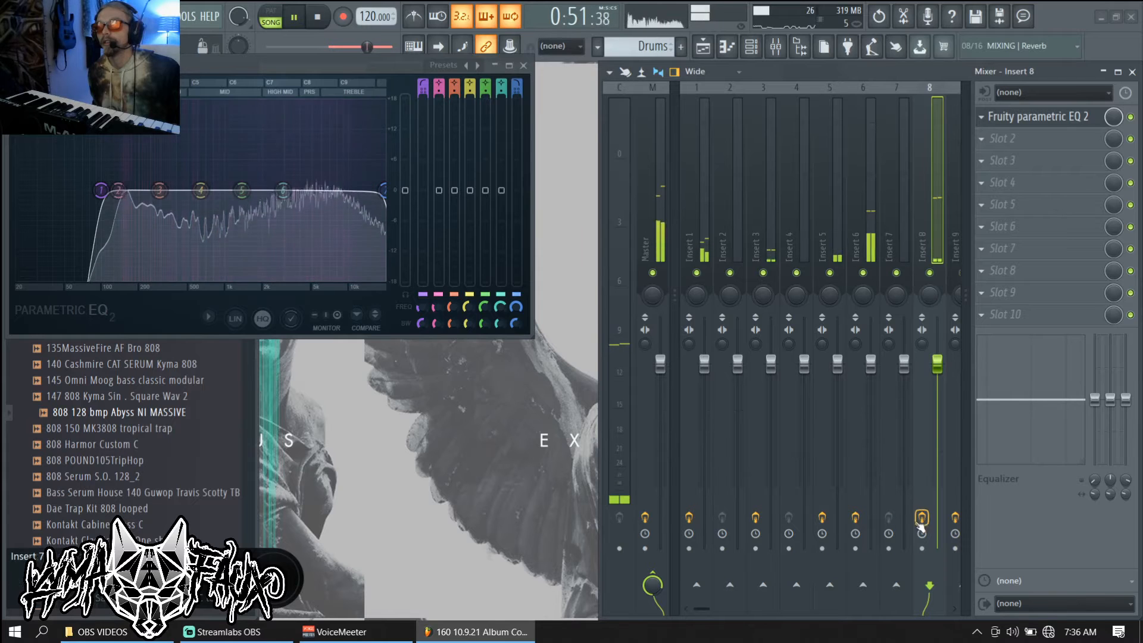
pyautogui.press('space')
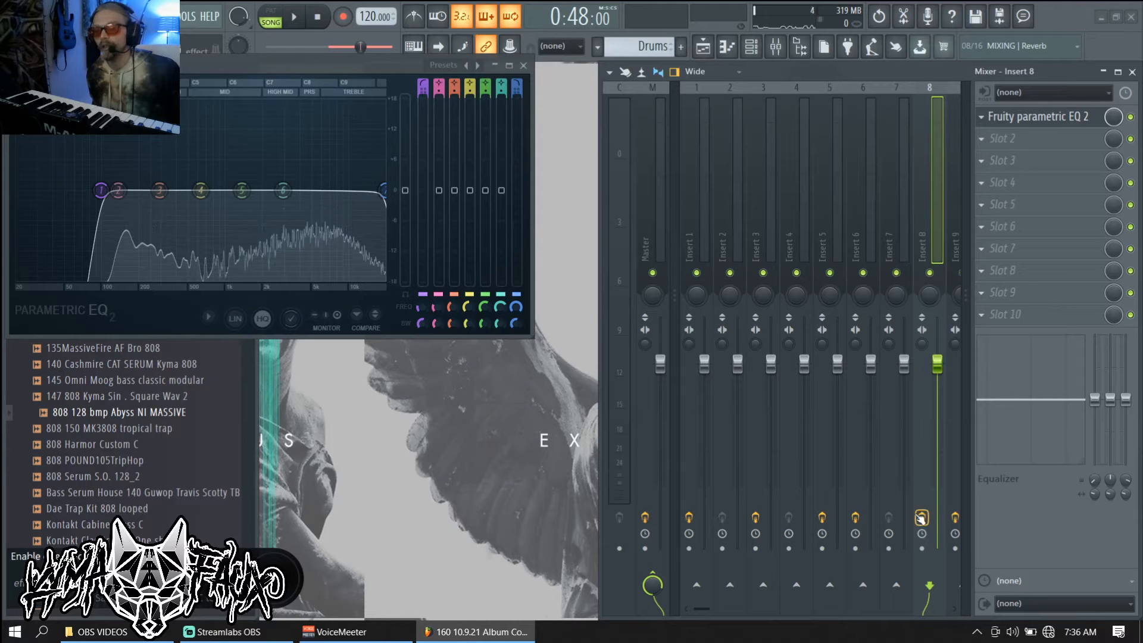
# Step: Lower the Insert 8 volume fader noticeably below the other inserts while listening, close the EQ, and stop playback
pyautogui.moveTo(938, 363); pyautogui.dragTo(945, 370)
pyautogui.press('space')
pyautogui.scroll(-3, 945, 371)
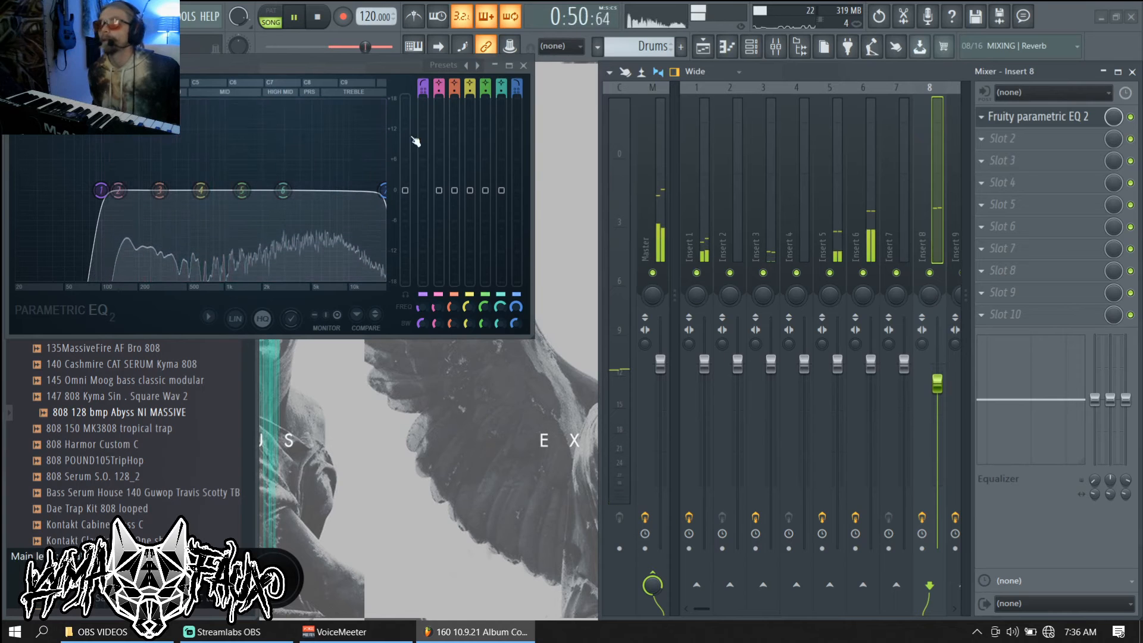
pyautogui.click(523, 66)
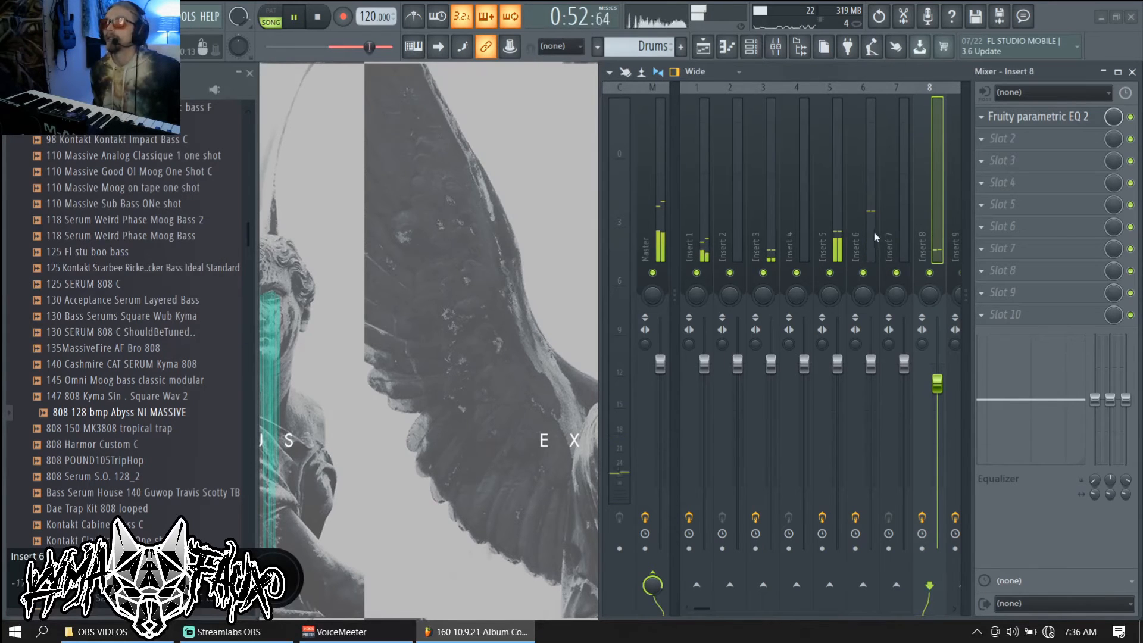
pyautogui.press('space')
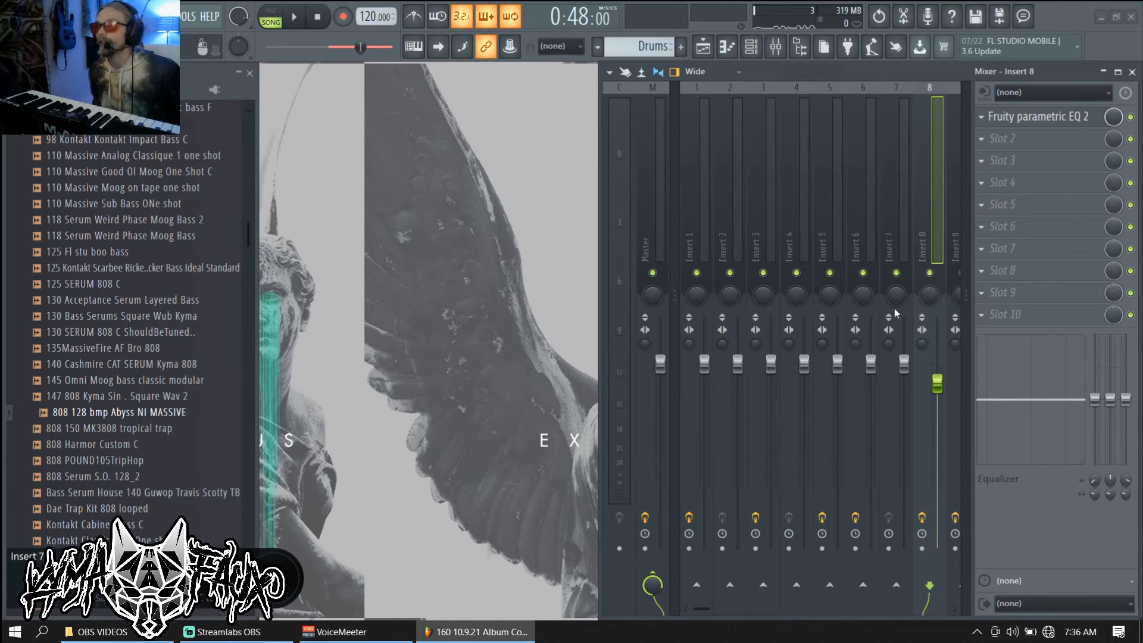
# Step: Play the song and bypass the effects on Inserts 8, 6, 5, 3, 1 and the Master to hear the mix without EQ
pyautogui.press('space')
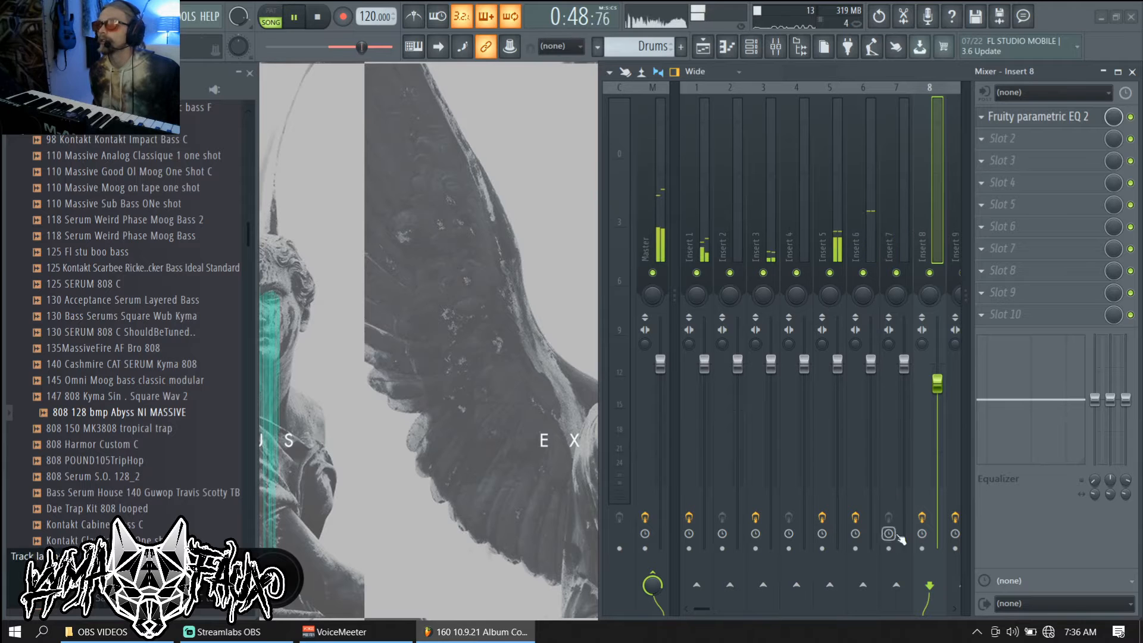
pyautogui.click(922, 518)
pyautogui.click(855, 518)
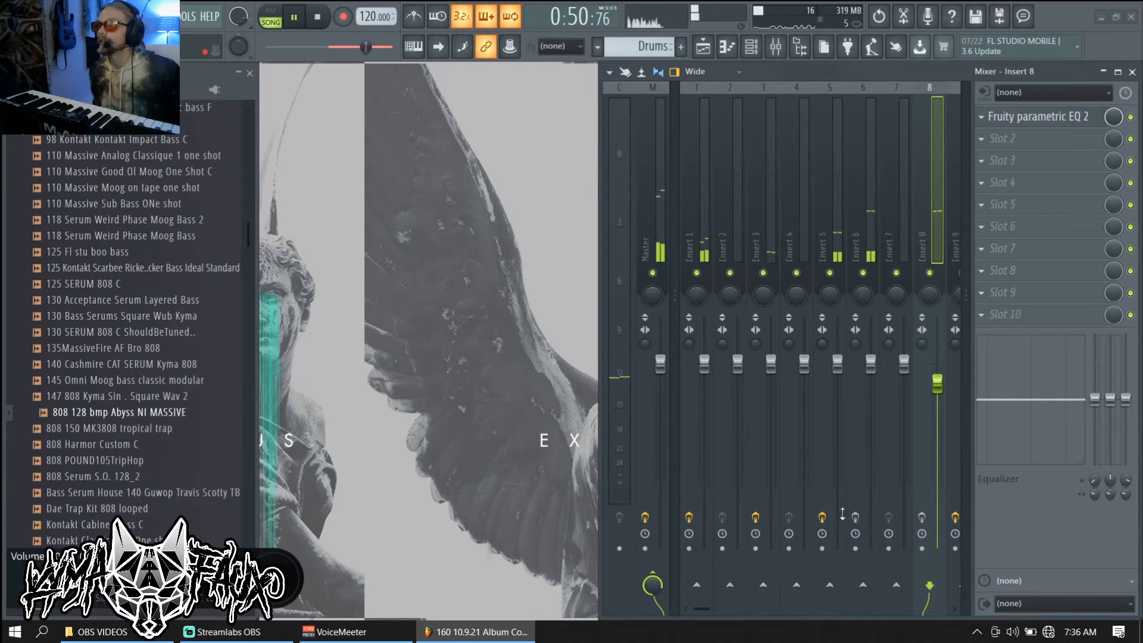
pyautogui.click(822, 518)
pyautogui.click(755, 517)
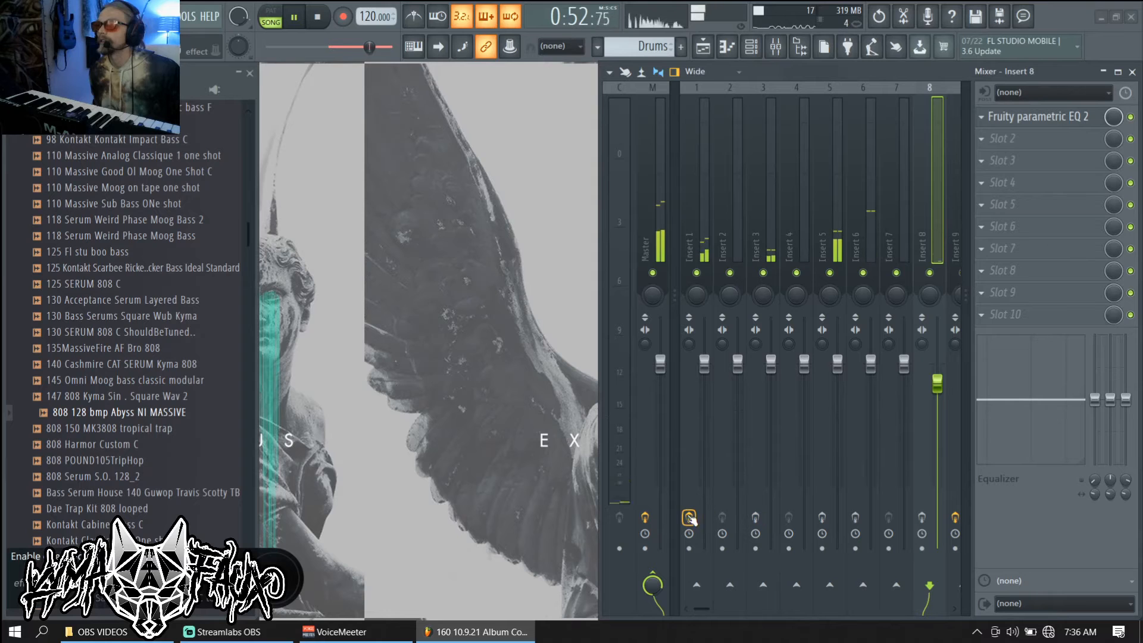
pyautogui.click(646, 518)
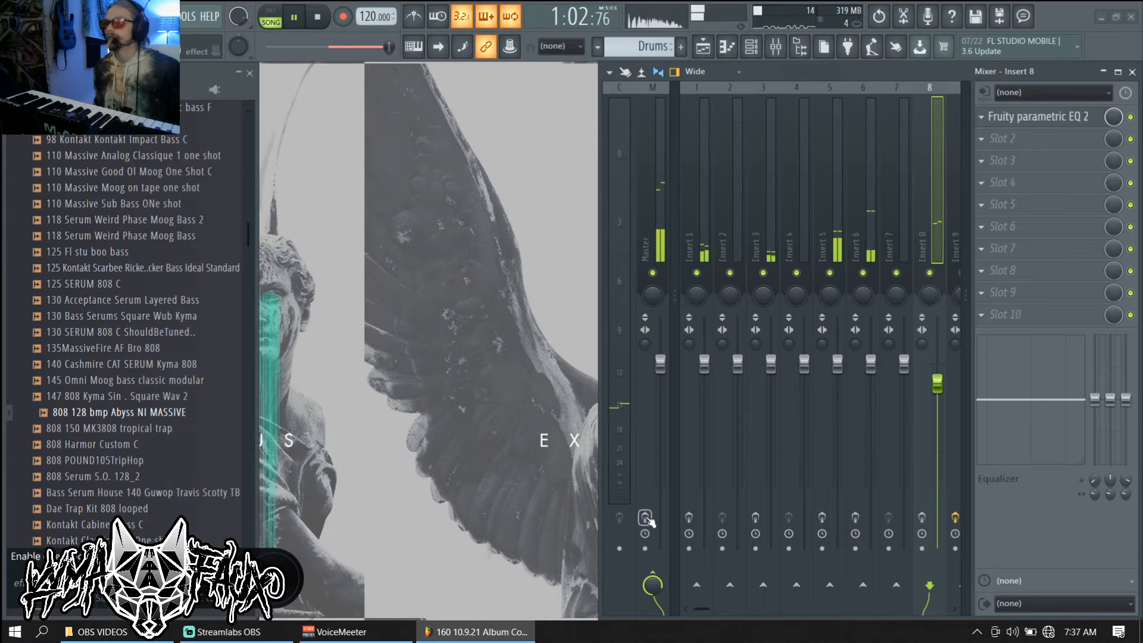
pyautogui.press('space')
# Step: Check VoiceMeeter, return to FL Studio, and play the song to compare the mix with the effects bypassed and re-enabled
pyautogui.click(363, 635)
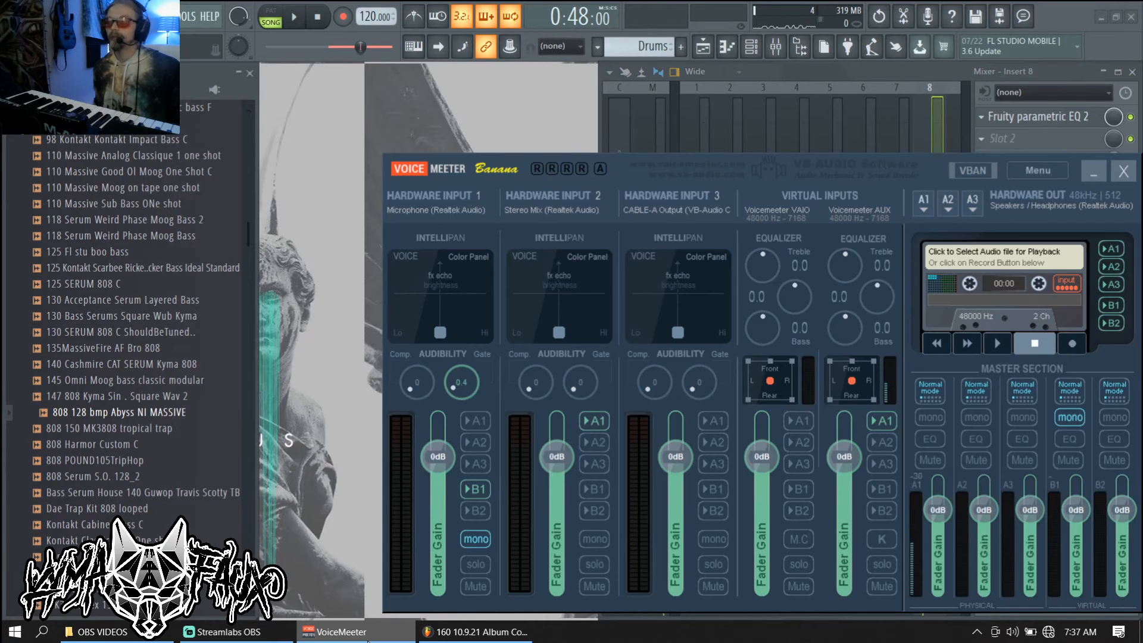
pyautogui.click(367, 636)
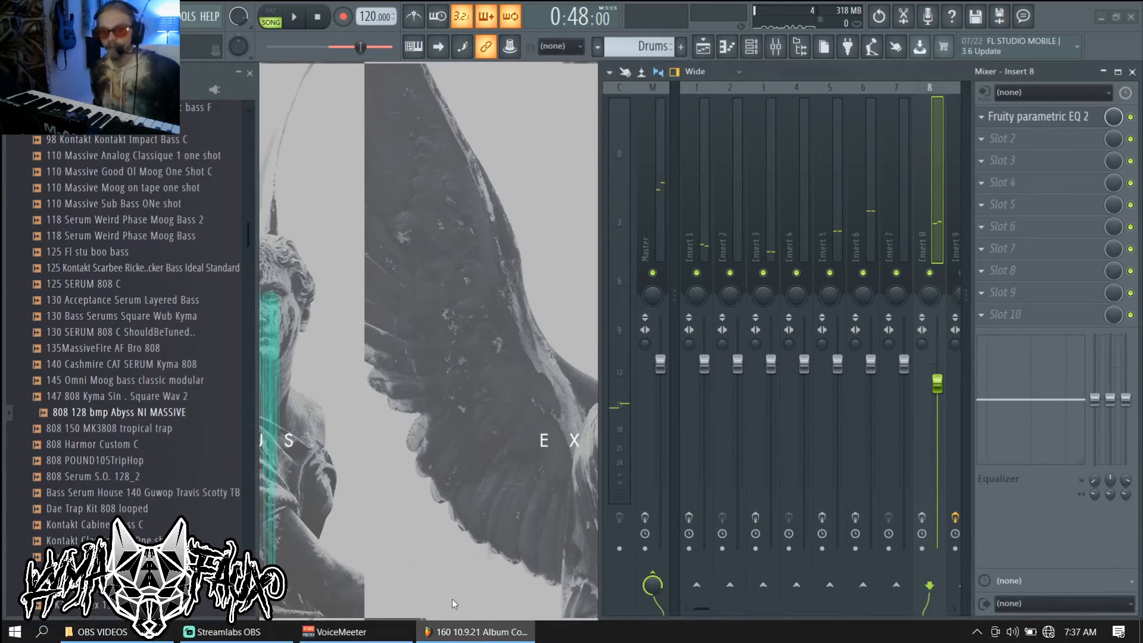
pyautogui.press('space')
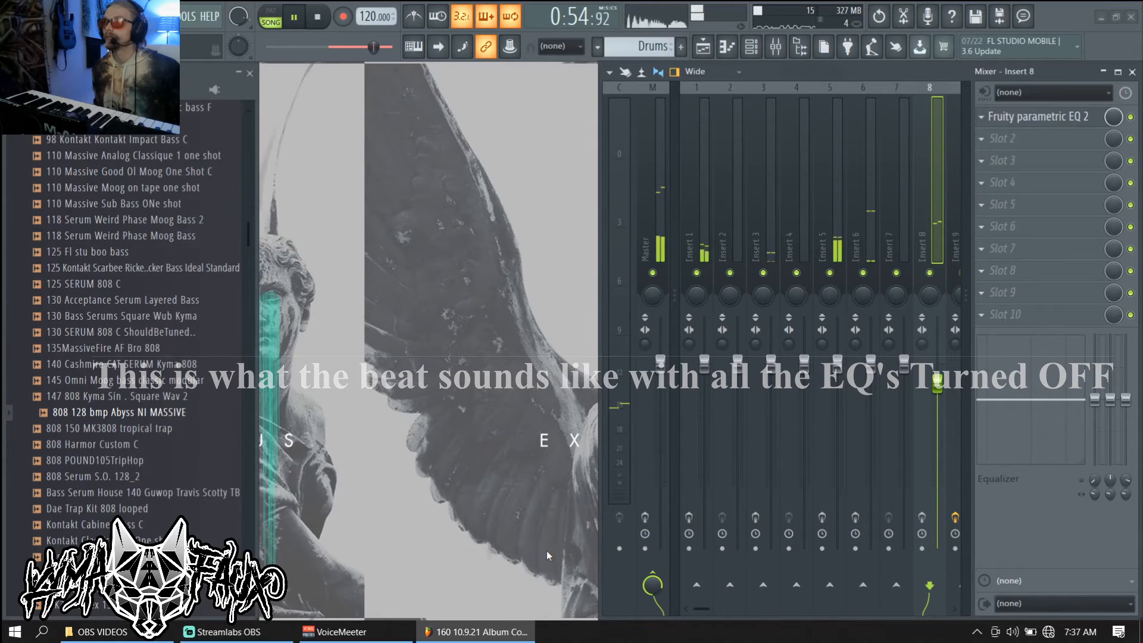
pyautogui.press('space')
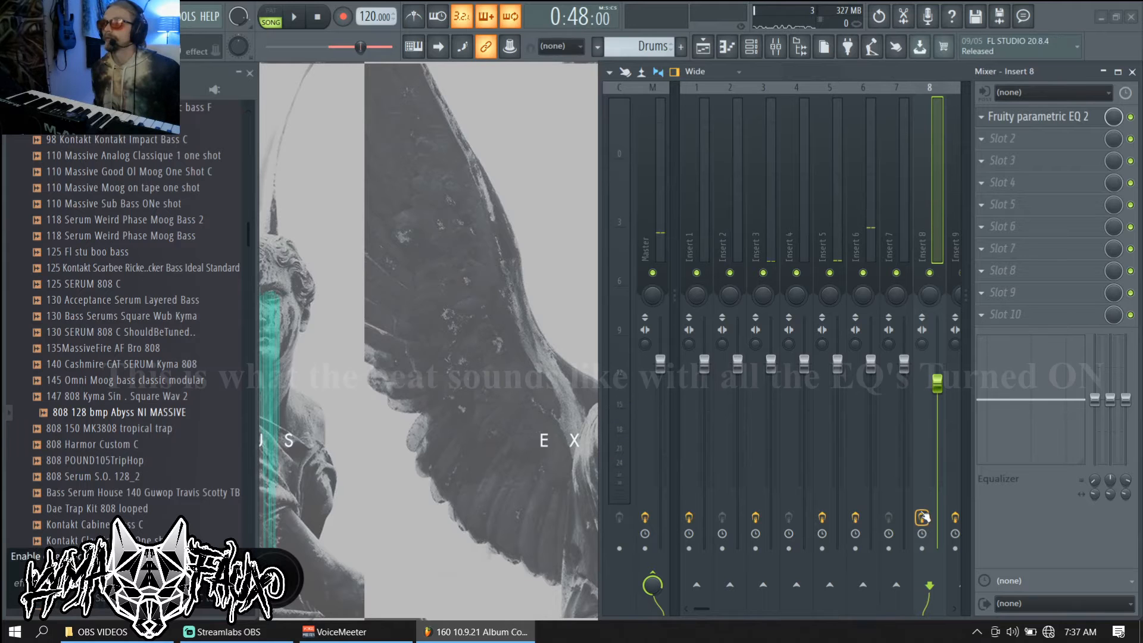
# Step: Play the song with all EQs enabled to hear the equalized mix, hide the mixer, and stop playback
pyautogui.press('space')
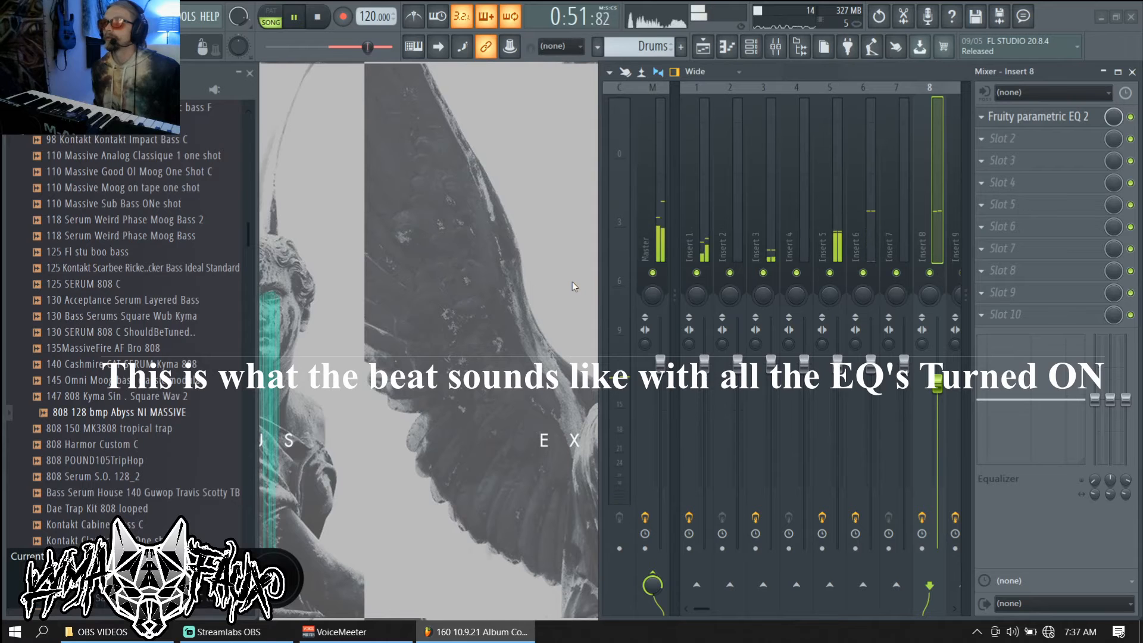
pyautogui.press('F9')
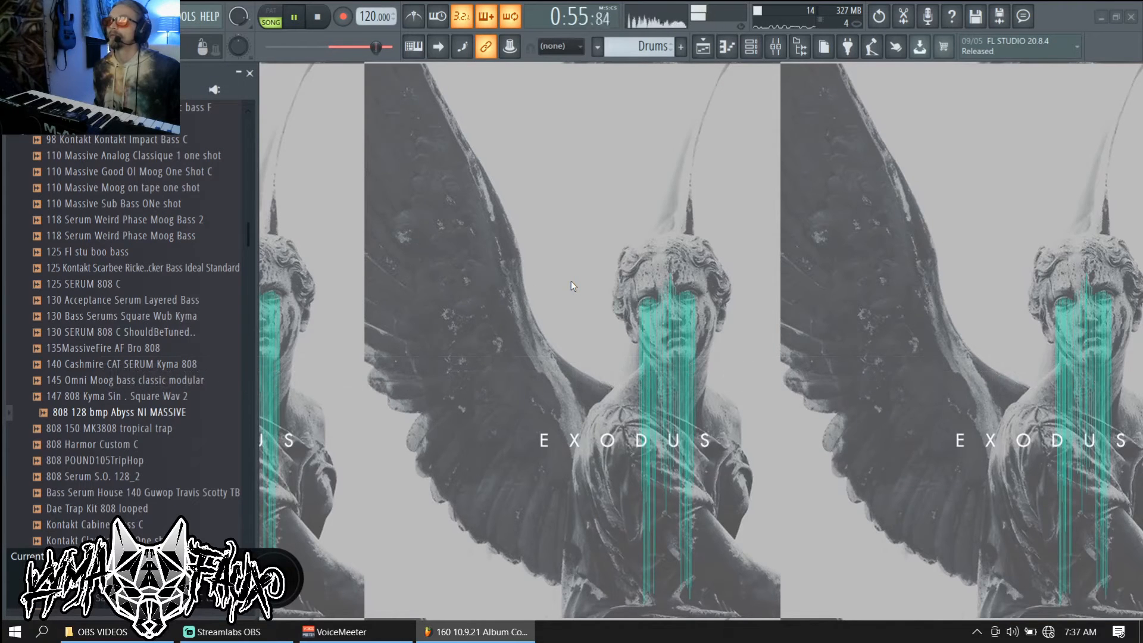
pyautogui.press('space')
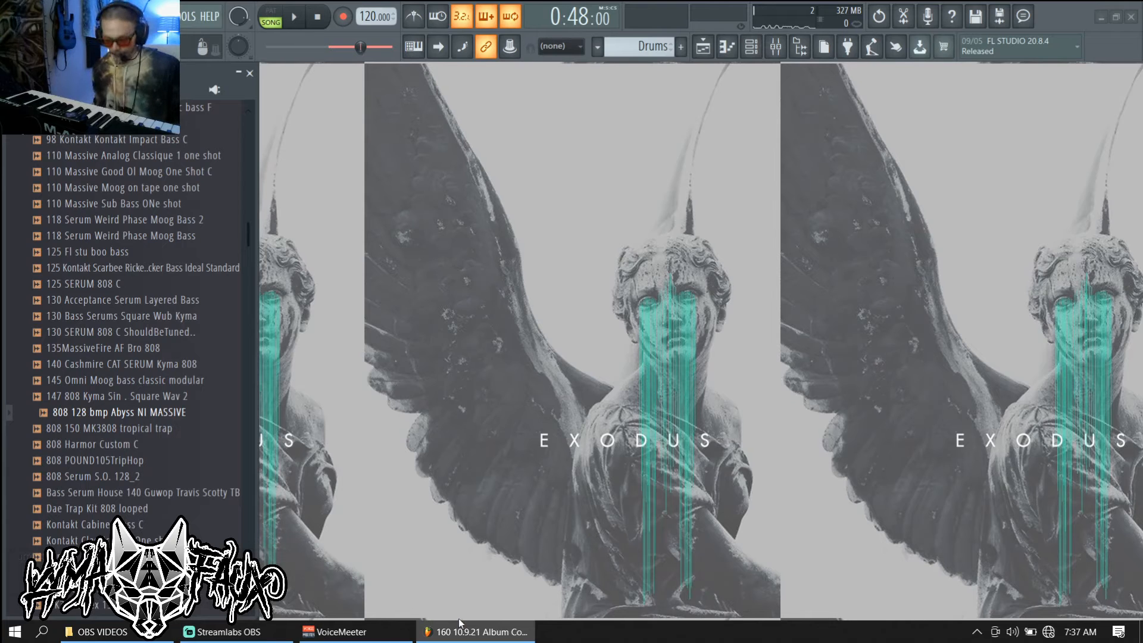
# Step: Open the Fruity Parametric EQ 2 on Insert 1 from the mixer and hide the mixer
pyautogui.press('F9')
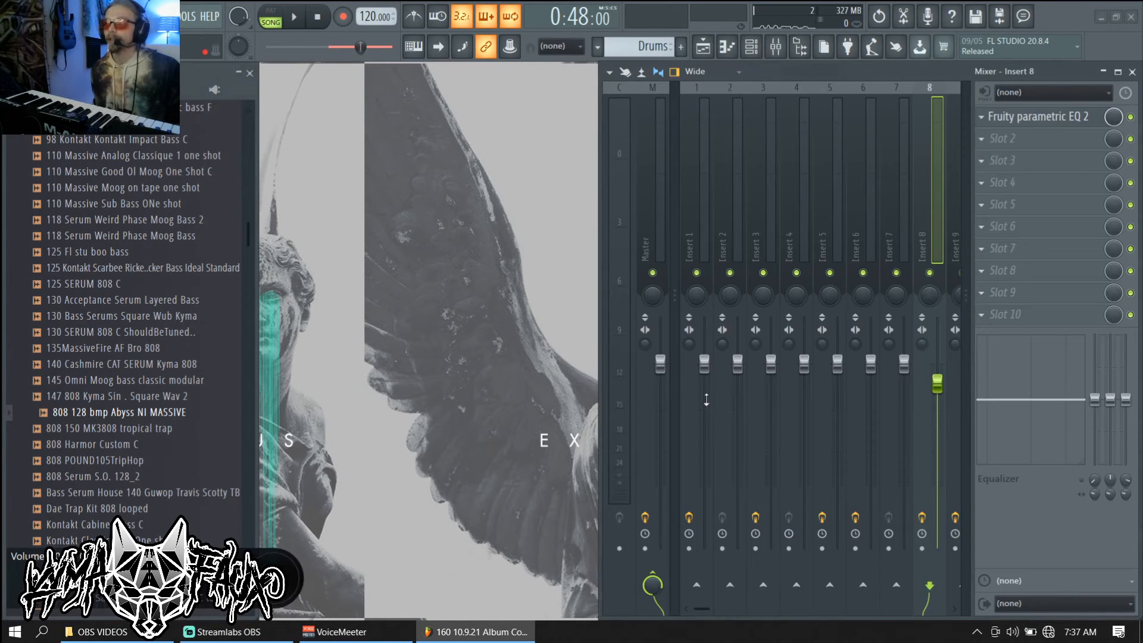
pyautogui.click(704, 250)
pyautogui.press('space')
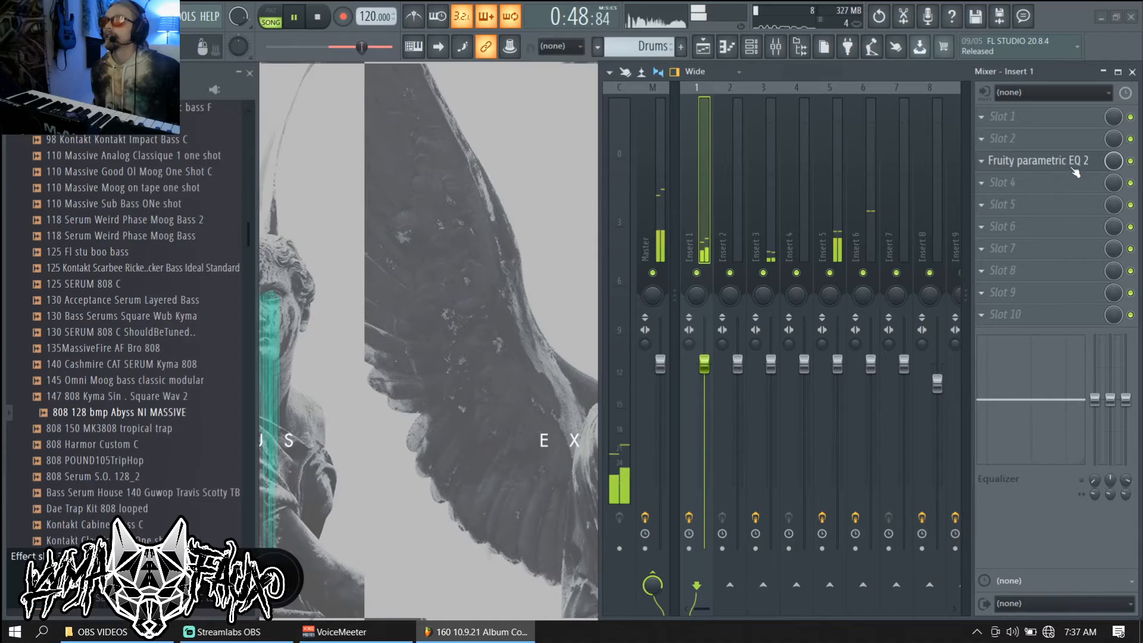
pyautogui.click(1039, 160)
pyautogui.press('space')
pyautogui.press('F9')
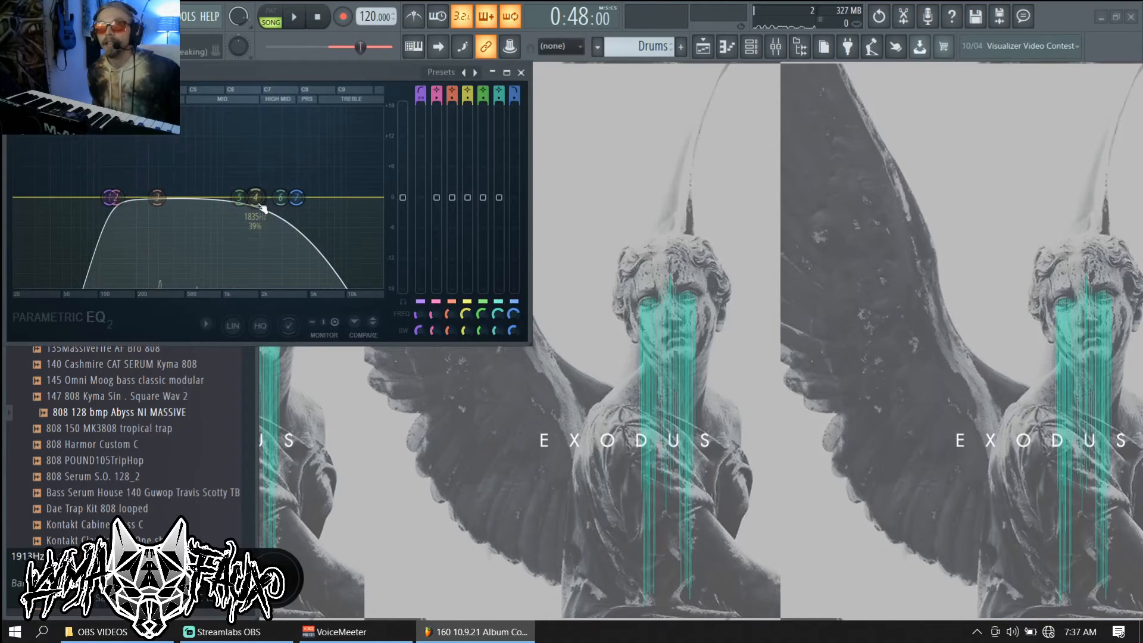
# Step: While listening to the song, boost EQ band 4 by 4.7 dB near 2 kHz and narrow its bandwidth
pyautogui.press('space')
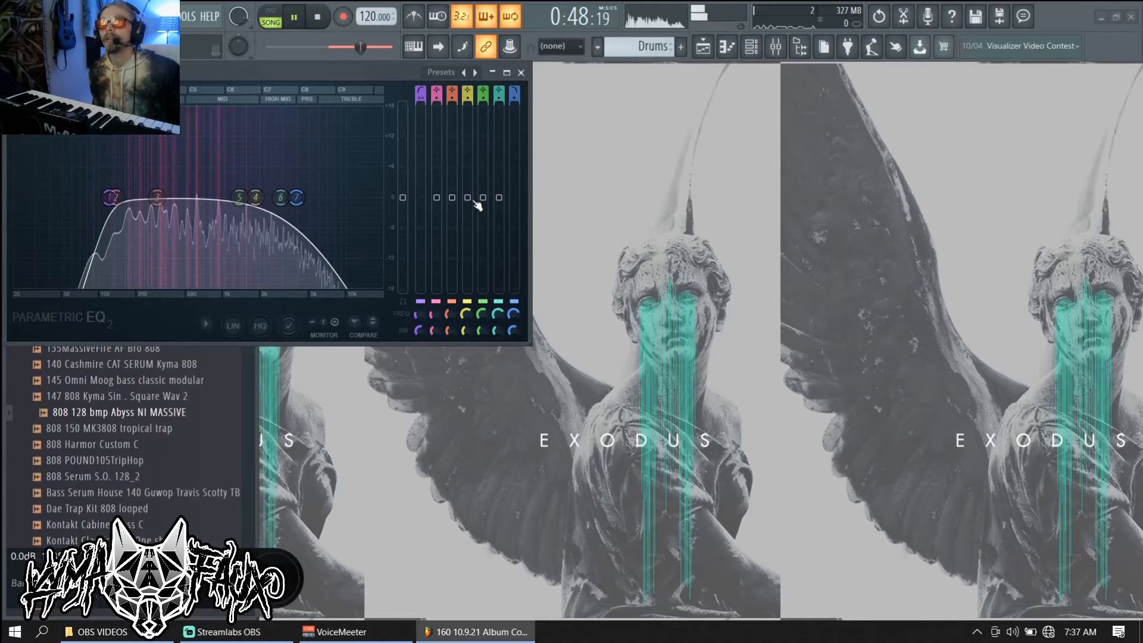
pyautogui.moveTo(468, 198); pyautogui.dragTo(467, 111)
pyautogui.moveTo(468, 314)
pyautogui.mouseDown()
pyautogui.moveTo(468, 339)
pyautogui.moveTo(468, 318)
pyautogui.mouseUp()
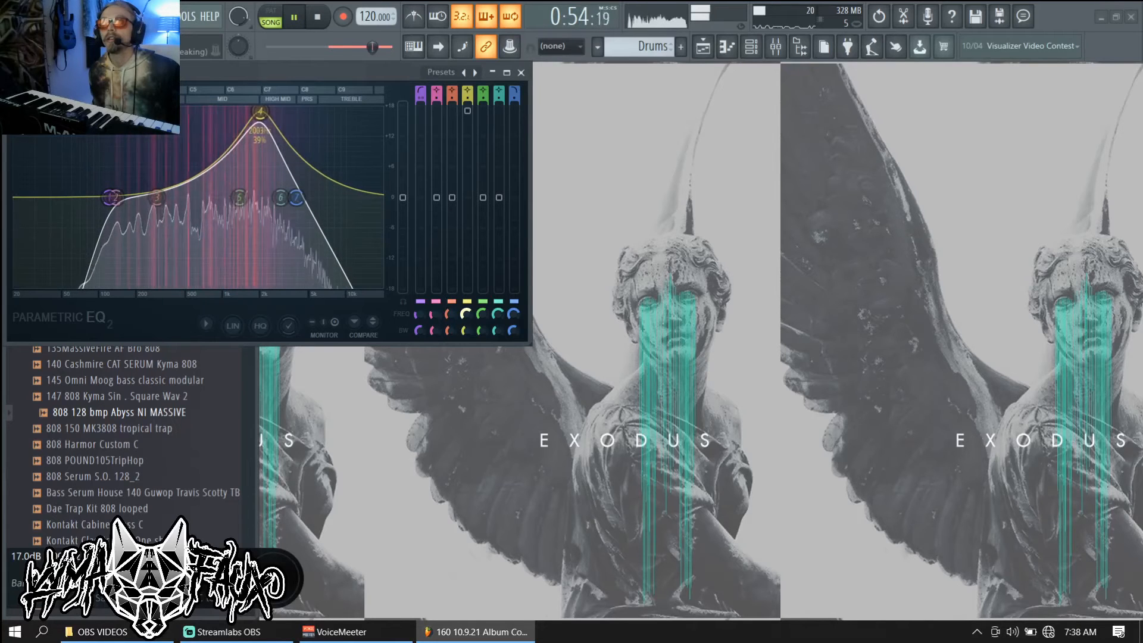
pyautogui.moveTo(467, 110); pyautogui.dragTo(468, 173)
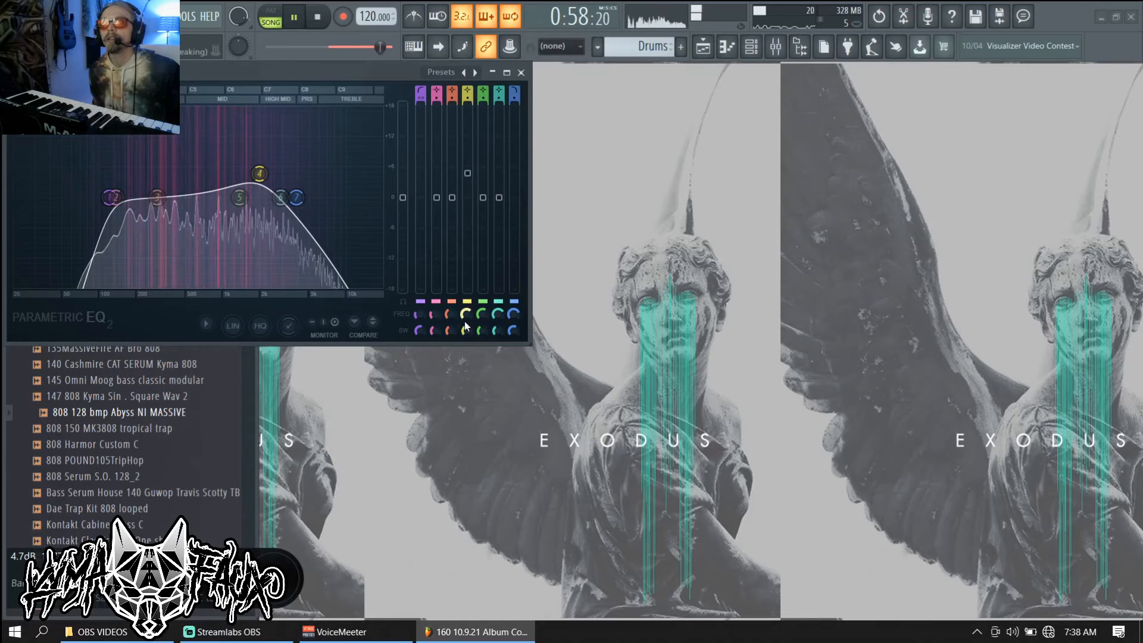
pyautogui.moveTo(468, 330); pyautogui.dragTo(468, 345)
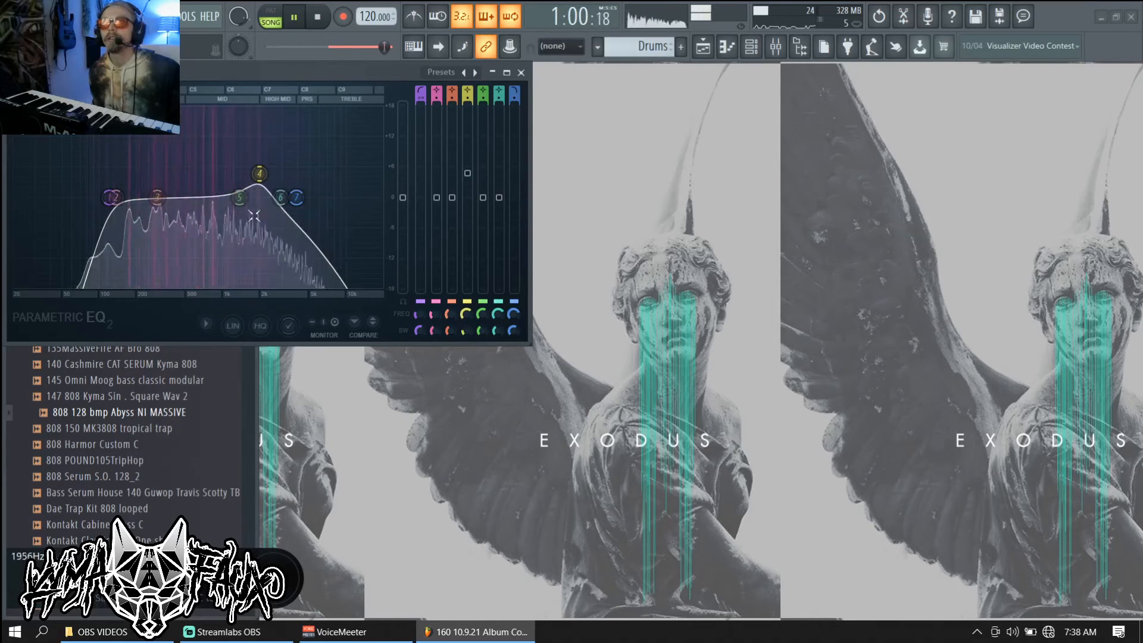
pyautogui.press('space')
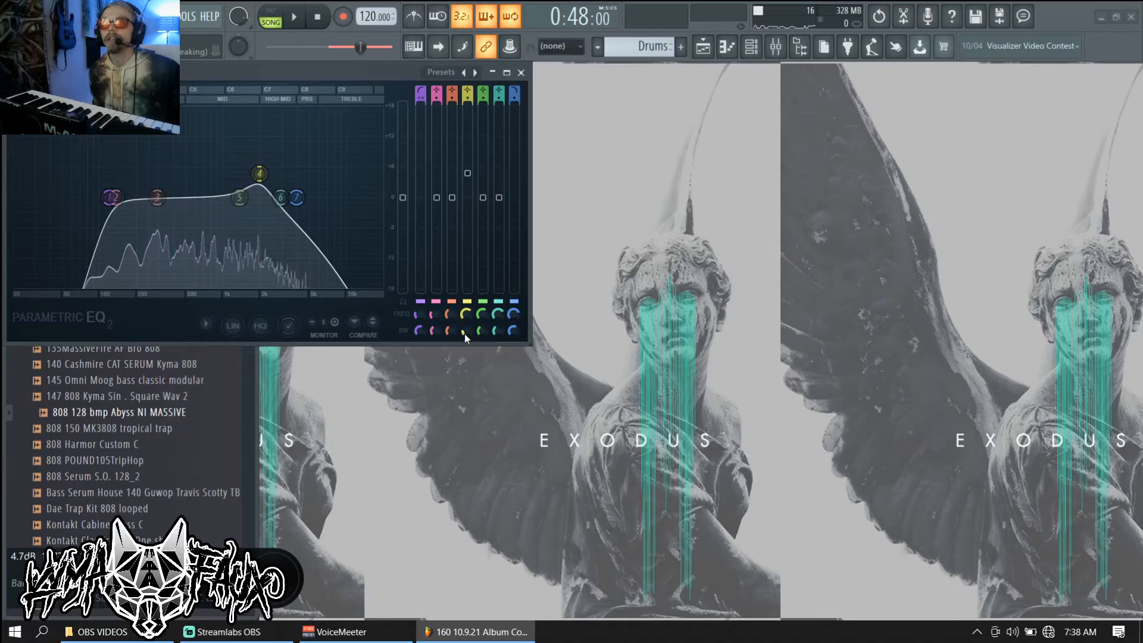
pyautogui.moveTo(465, 333); pyautogui.dragTo(465, 331)
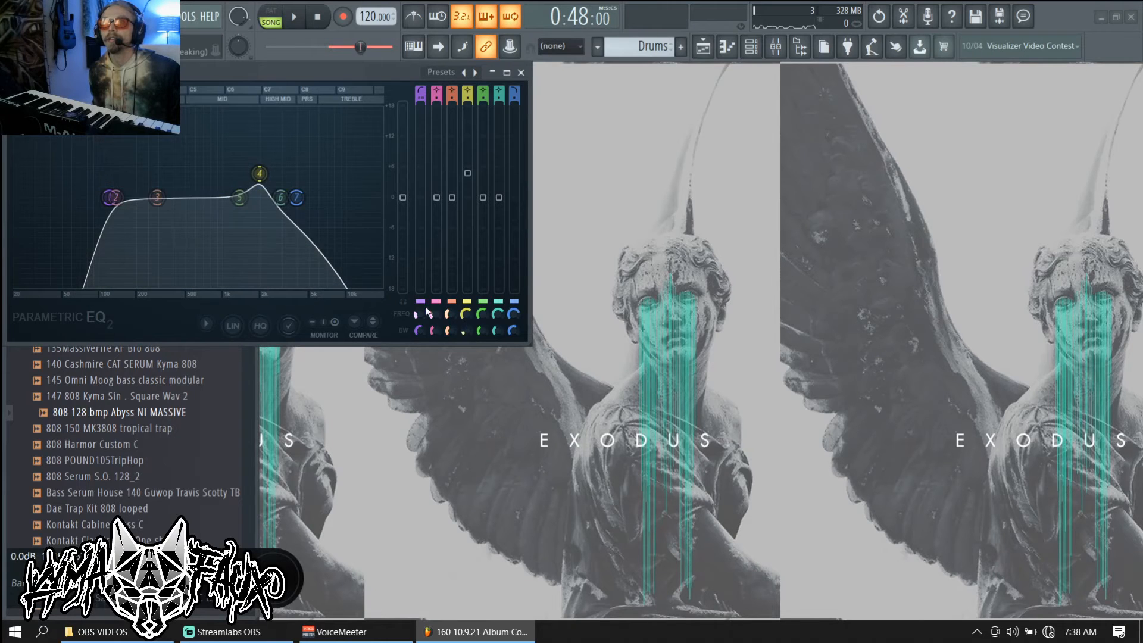
# Step: Sweep band 5 at full boost down to 251 Hz, cut it to -5.3 dB, and adjust its bandwidth
pyautogui.press('space')
pyautogui.moveTo(243, 204); pyautogui.dragTo(150, 107)
pyautogui.press('space')
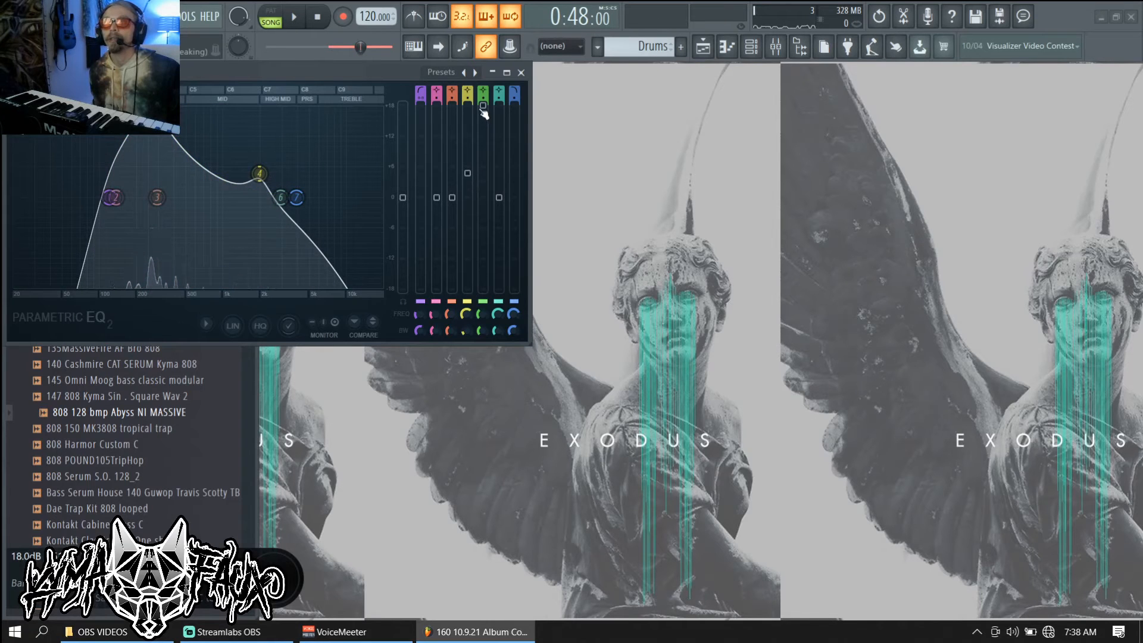
pyautogui.moveTo(482, 107); pyautogui.dragTo(483, 224)
pyautogui.moveTo(481, 329); pyautogui.dragTo(481, 334)
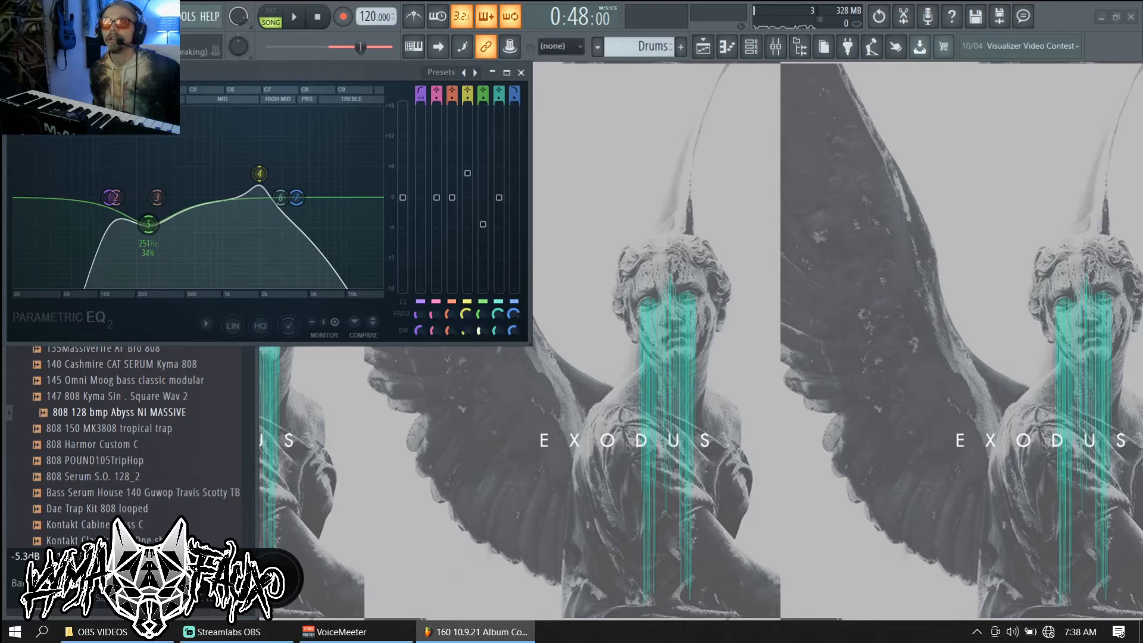
# Step: Audition band 5 fully cut at -18 dB during playback, and settle its level at -1.6 dB
pyautogui.press('space')
pyautogui.moveTo(483, 224); pyautogui.dragTo(483, 289)
pyautogui.press('space')
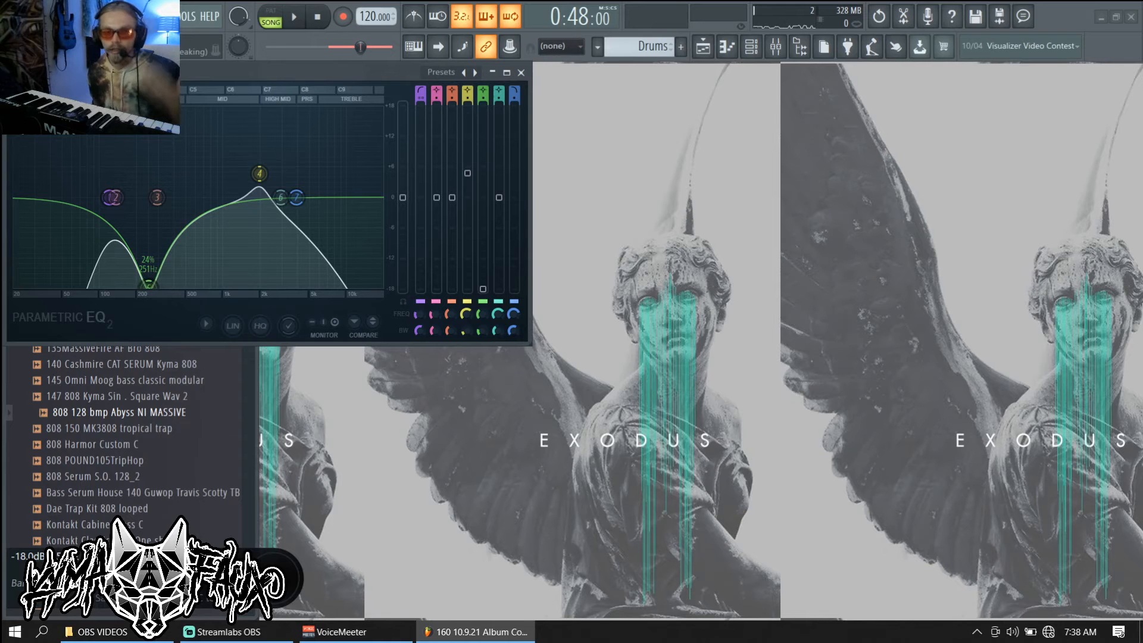
pyautogui.press('space')
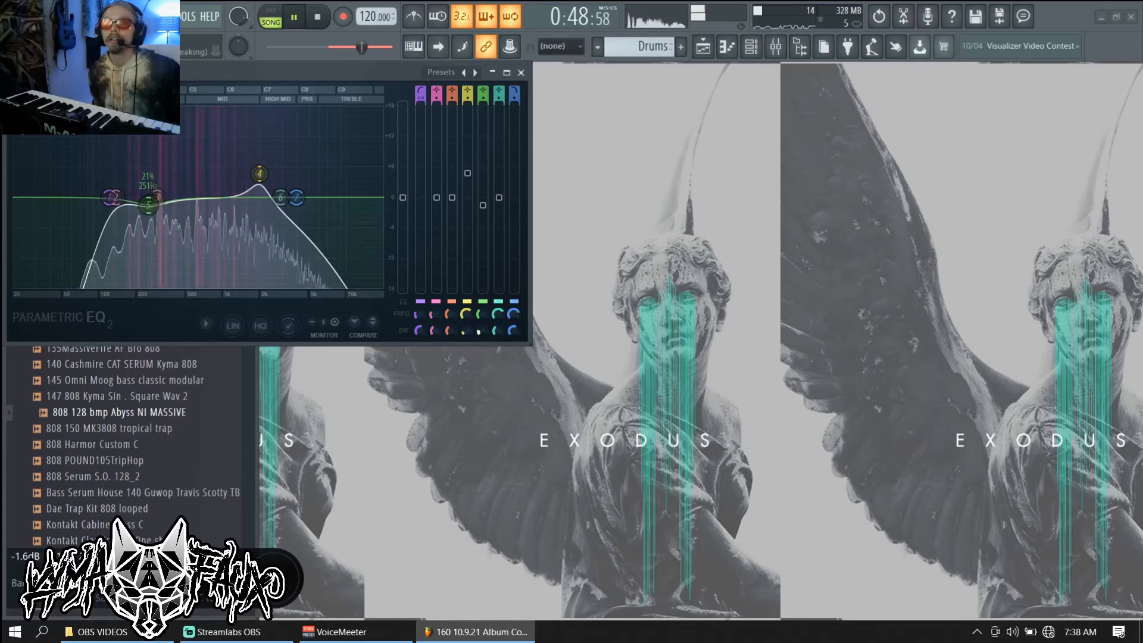
# Step: Widen band 4's bandwidth to about 30% and ease its boost down slightly while the song plays
pyautogui.moveTo(468, 174); pyautogui.dragTo(468, 178)
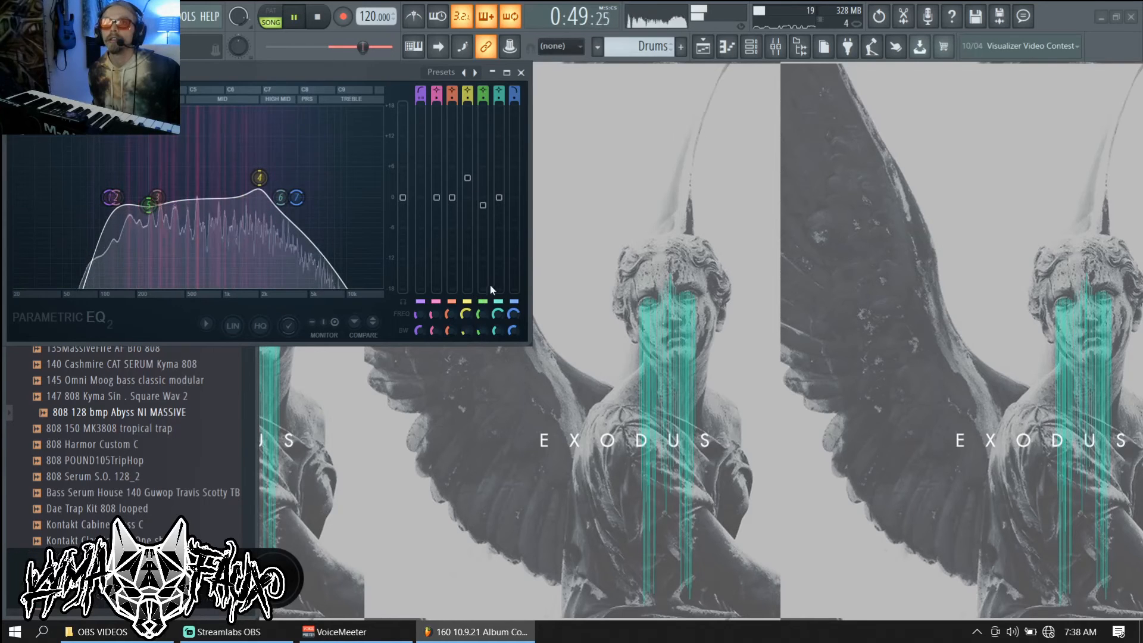
pyautogui.moveTo(464, 329); pyautogui.dragTo(464, 318)
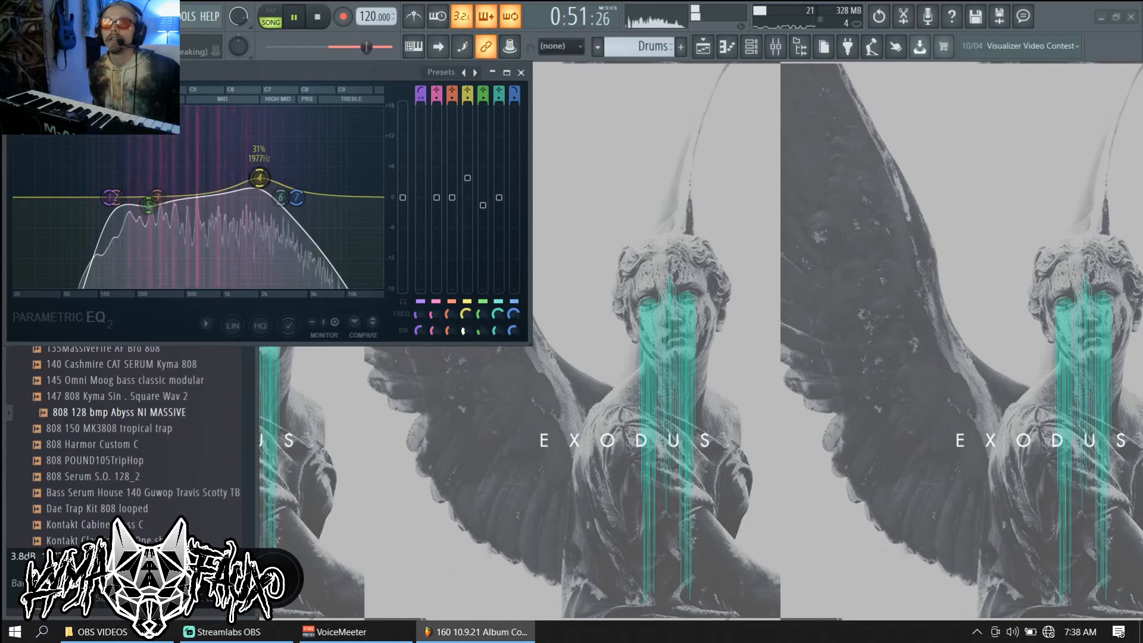
pyautogui.moveTo(468, 178); pyautogui.dragTo(468, 182)
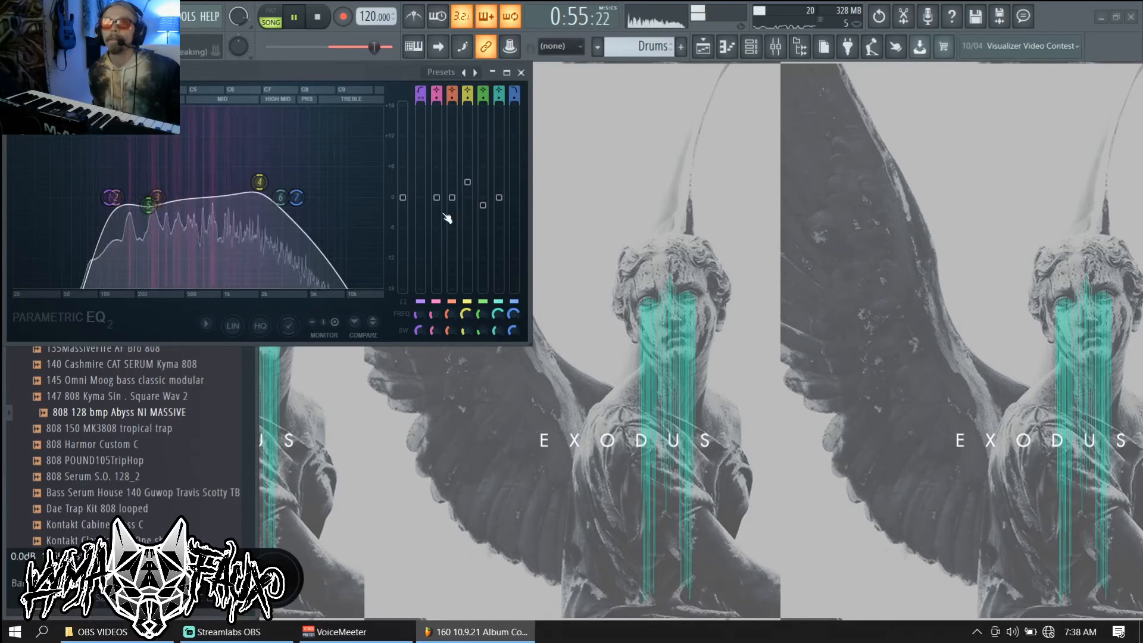
# Step: Demonstrate extreme band 4 levels by boosting it to 13.5 dB and cutting it fully, and undo the cut
pyautogui.moveTo(475, 180); pyautogui.dragTo(474, 169)
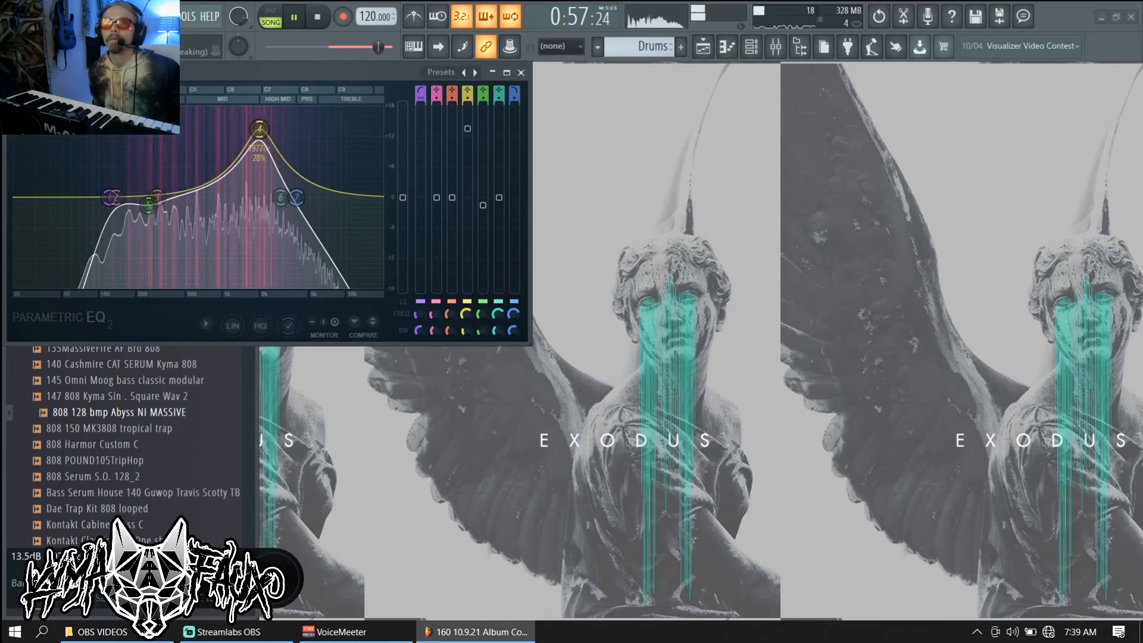
pyautogui.press('space')
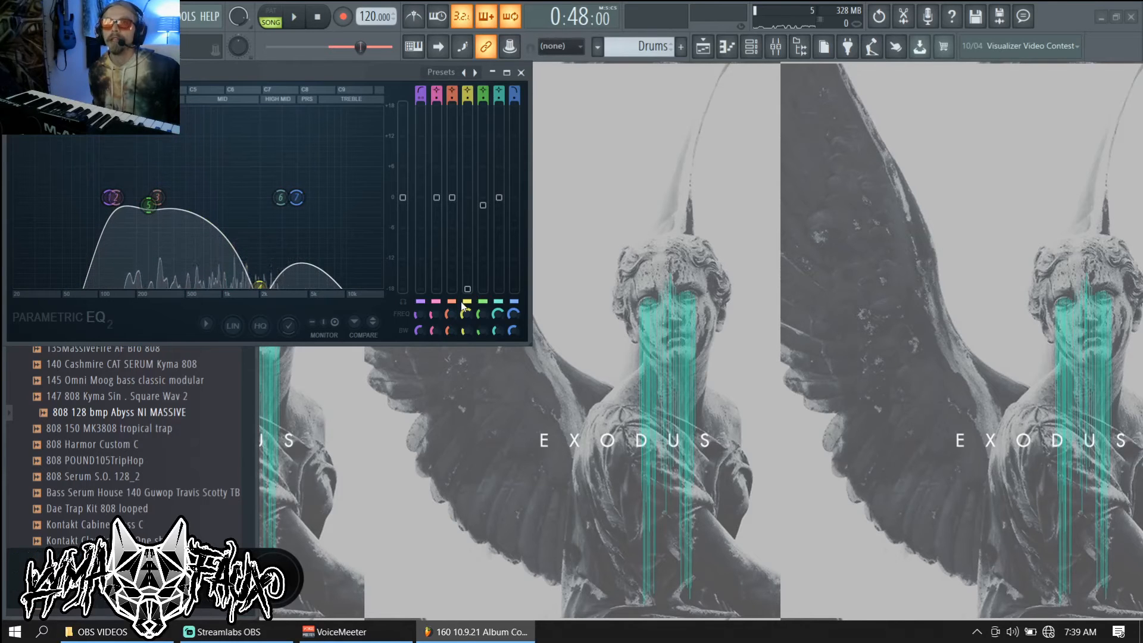
pyautogui.hotkey('ctrl', 'z')
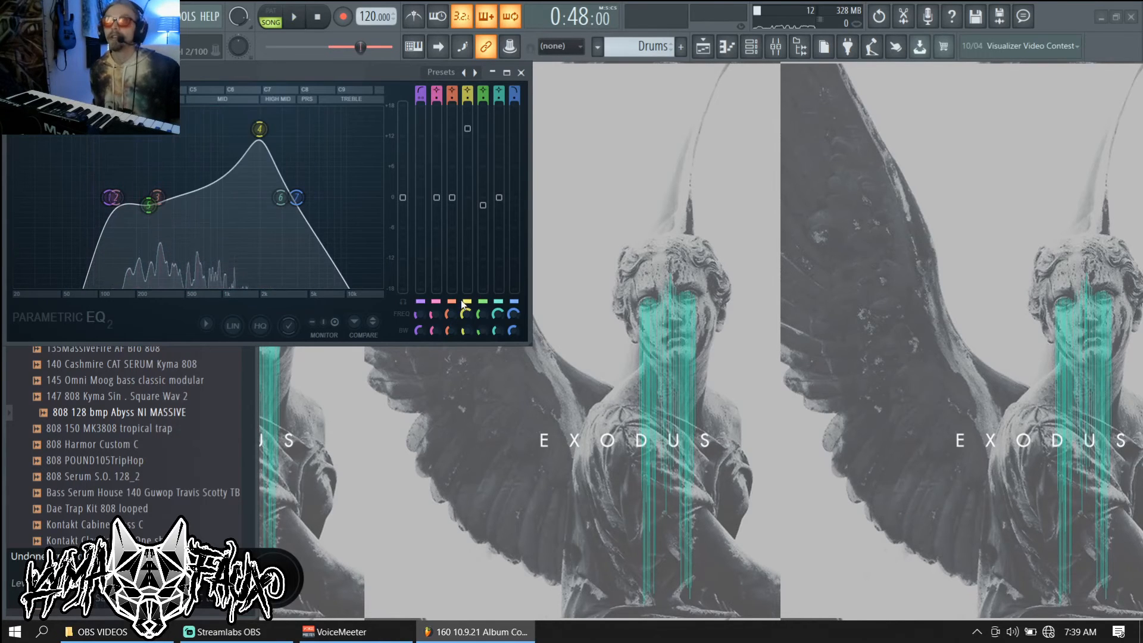
# Step: Audition different band 4 levels, settle its boost at about 5 dB, close the EQ, and stop playback
pyautogui.press('space')
pyautogui.moveTo(470, 132); pyautogui.dragTo(470, 138)
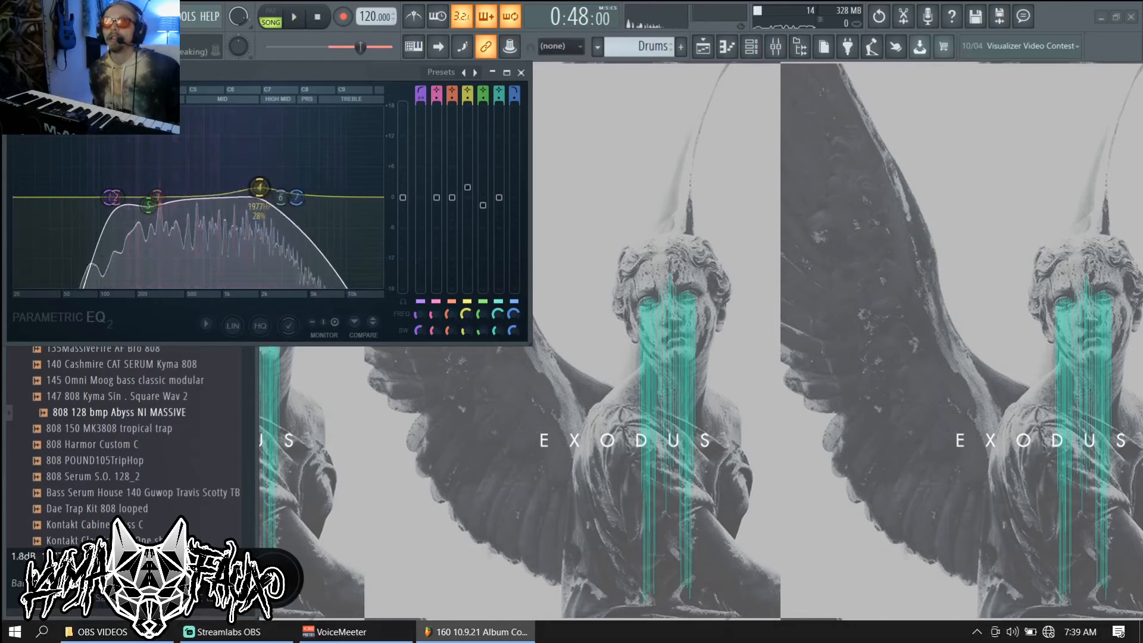
pyautogui.moveTo(467, 258); pyautogui.dragTo(467, 192)
pyautogui.press('space')
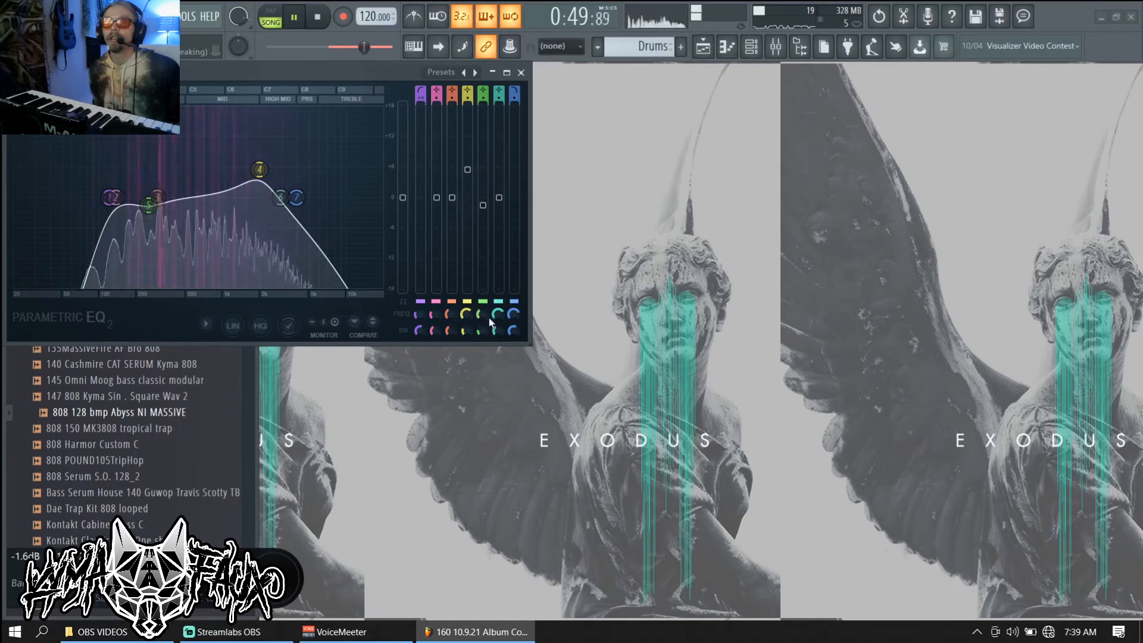
pyautogui.moveTo(467, 169); pyautogui.dragTo(467, 172)
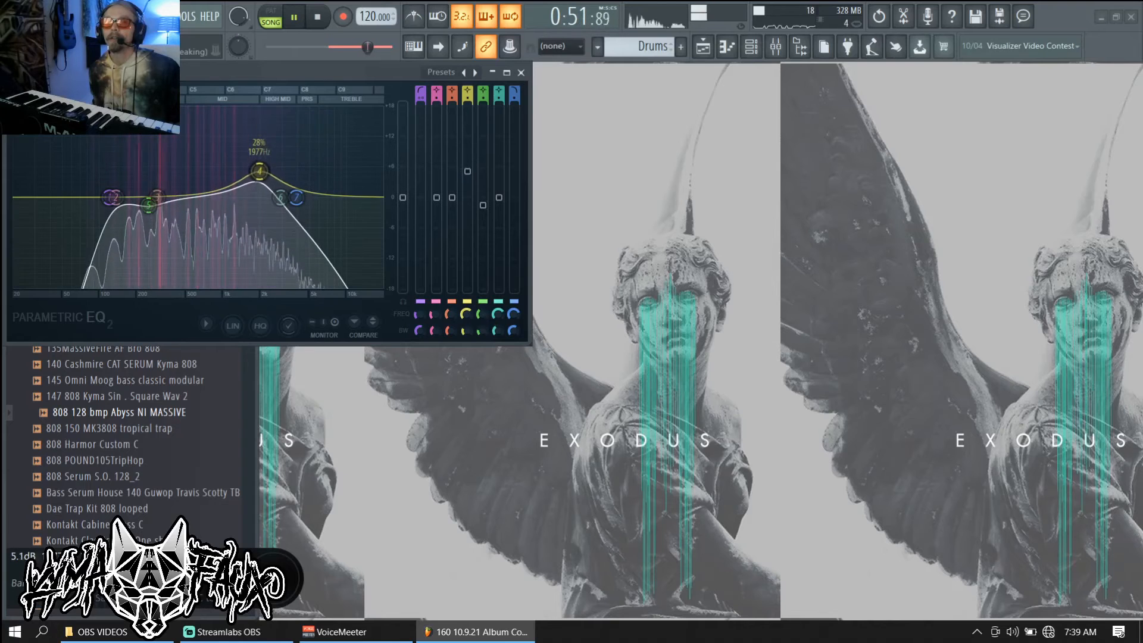
pyautogui.press('Escape')
pyautogui.press('space')
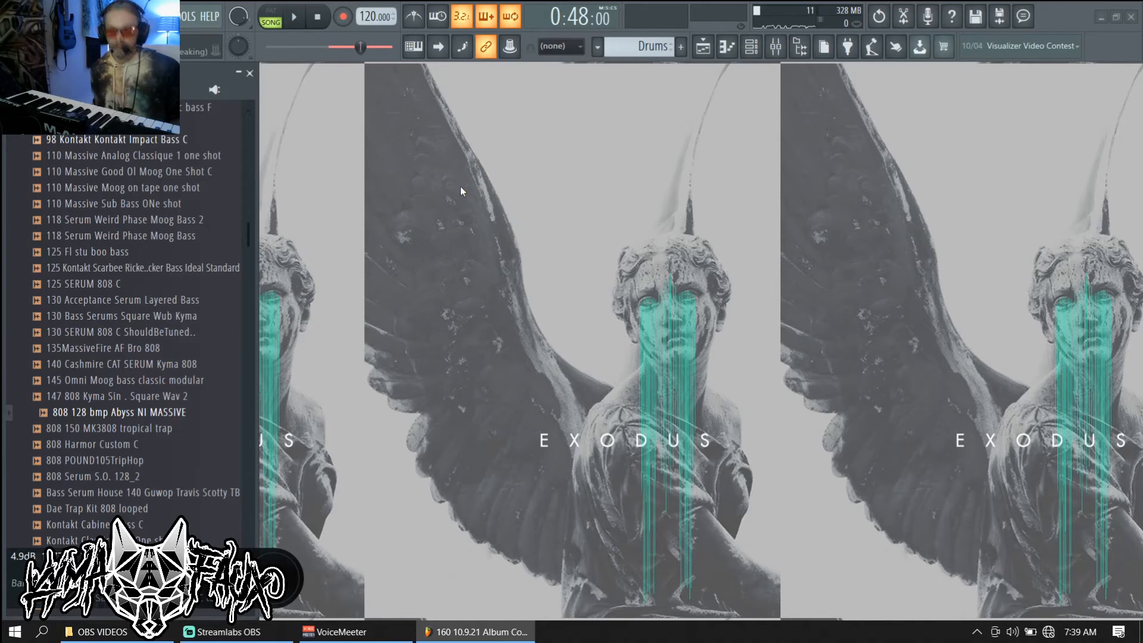
# Step: Start playback, open the Fruity Parametric EQ 2 on Insert 3, and hide the mixer
pyautogui.press('F9')
pyautogui.press('space')
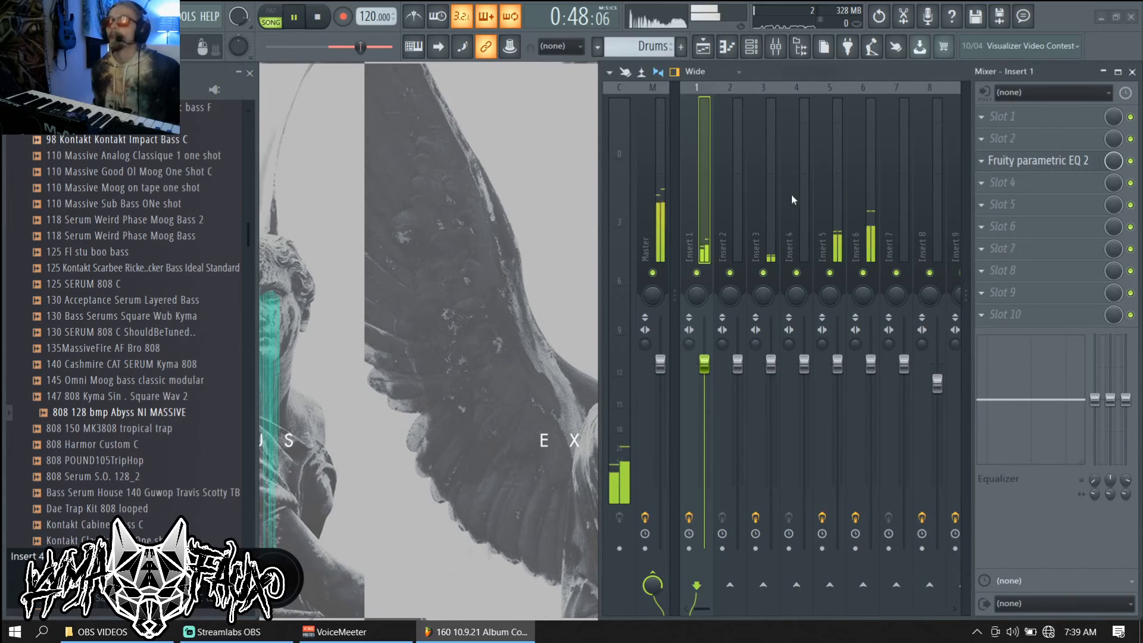
pyautogui.click(774, 226)
pyautogui.click(1037, 117)
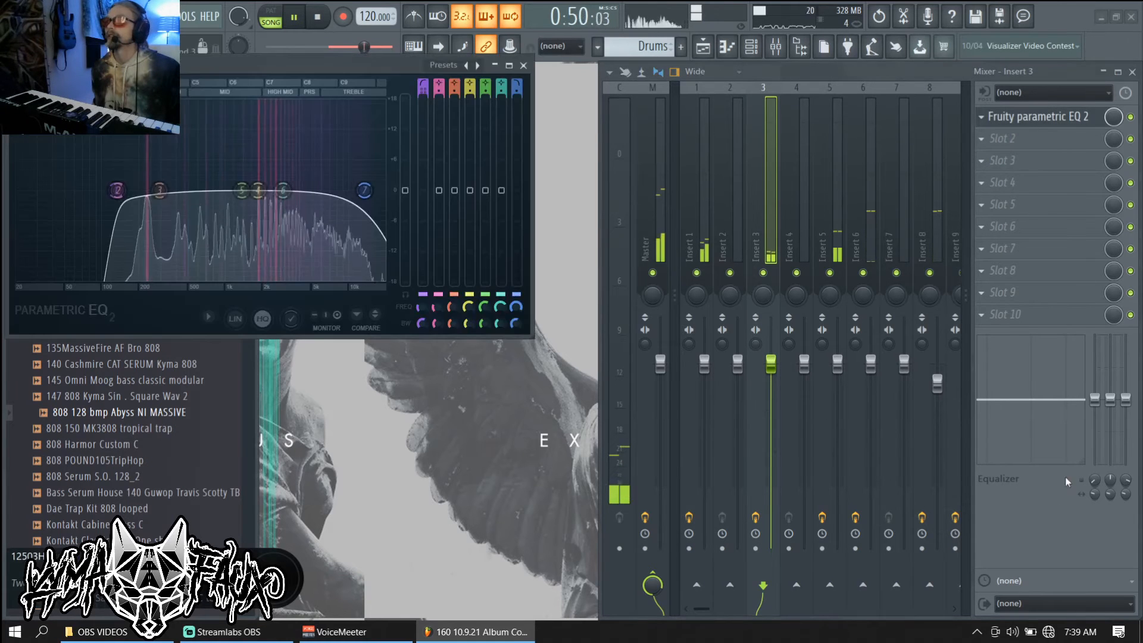
pyautogui.press('F9')
# Step: Sweep band 6 at 18 dB boost to find its spot above 2 kHz, and reduce it to a moderate boost
pyautogui.moveTo(269, 153); pyautogui.dragTo(208, 103)
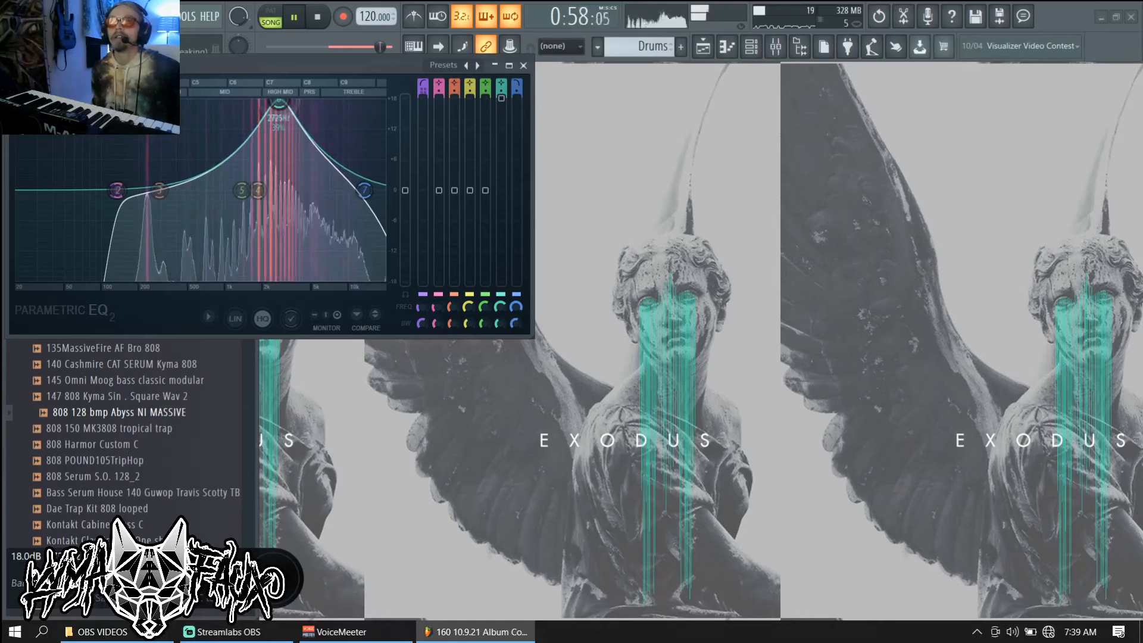
pyautogui.moveTo(278, 102); pyautogui.dragTo(301, 102)
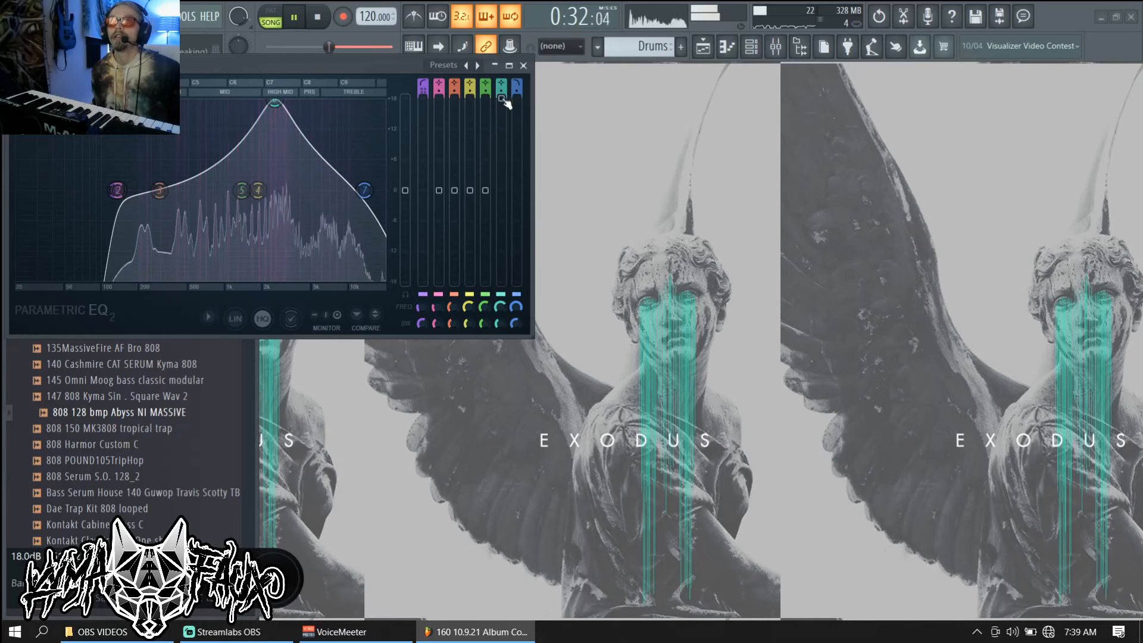
pyautogui.moveTo(502, 98); pyautogui.dragTo(502, 170)
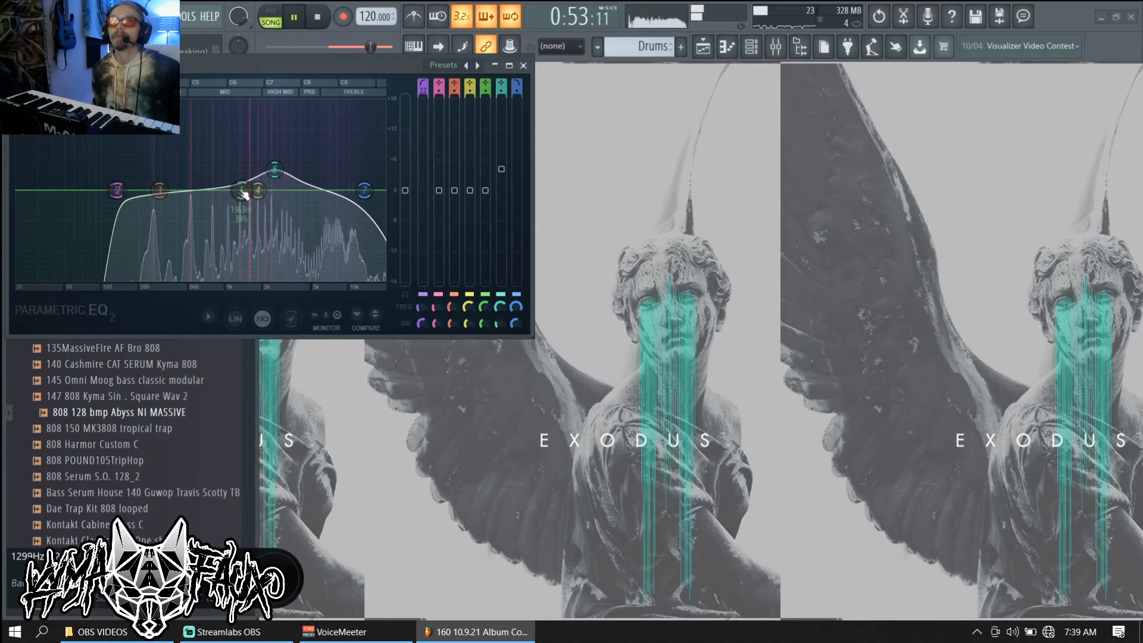
# Step: Sweep band 5 down to about 200 Hz with a slight cut, and place band 3 just below 5 kHz at -2.3 dB
pyautogui.moveTo(244, 194); pyautogui.dragTo(150, 98)
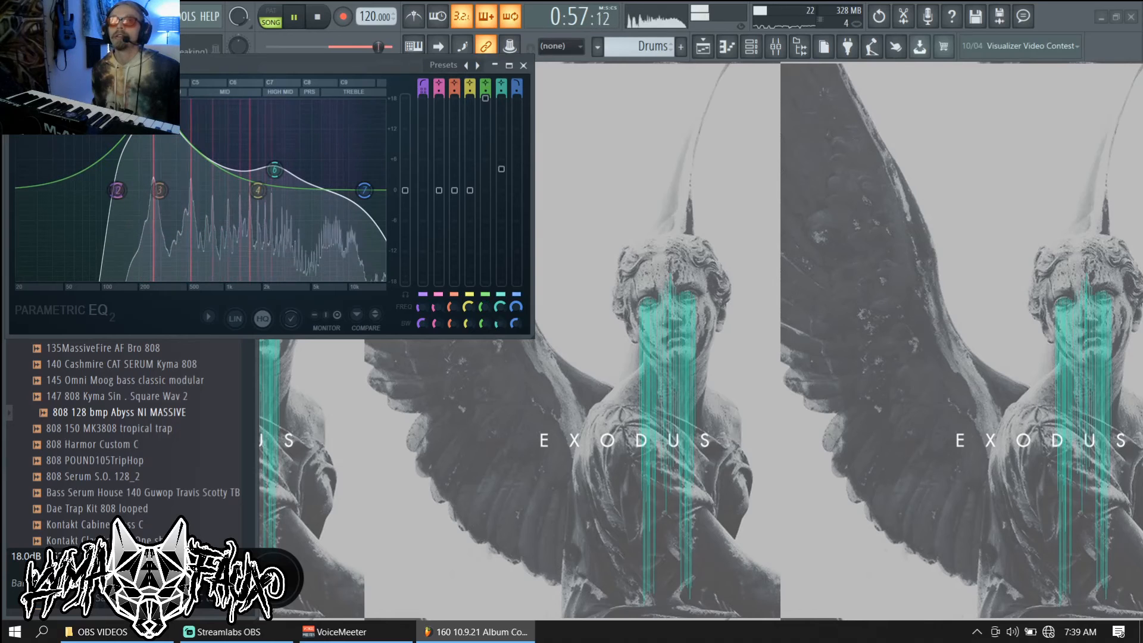
pyautogui.moveTo(154, 98); pyautogui.dragTo(142, 198)
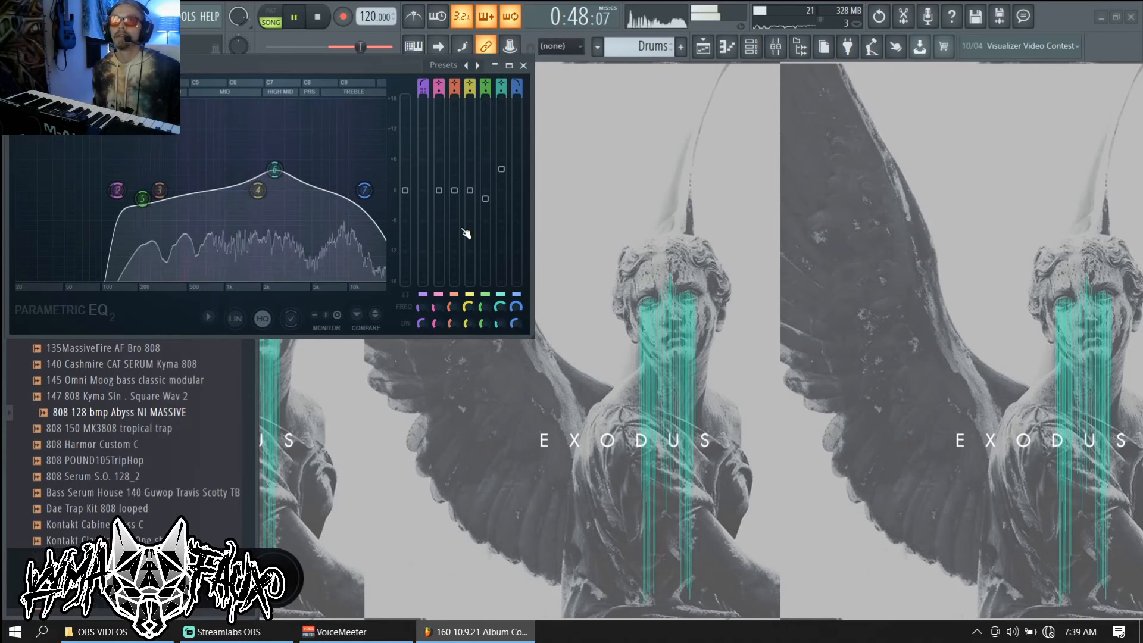
pyautogui.moveTo(159, 190); pyautogui.dragTo(296, 208)
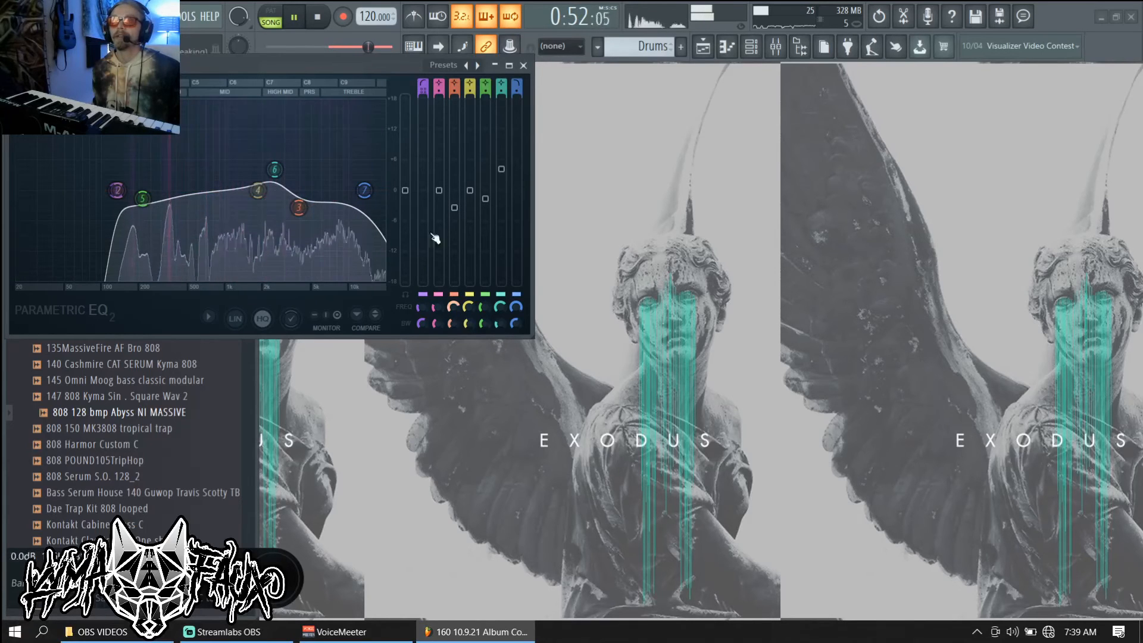
pyautogui.moveTo(299, 207)
pyautogui.mouseDown()
pyautogui.moveTo(307, 102)
pyautogui.moveTo(306, 202)
pyautogui.mouseUp()
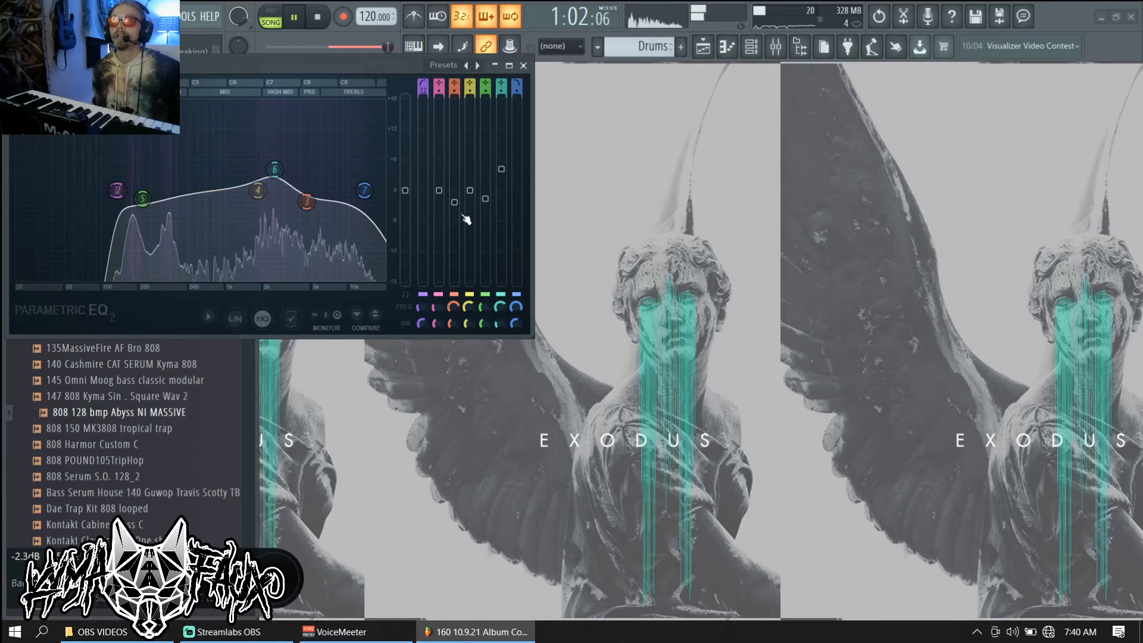
# Step: Narrow band 3's bandwidth, audition a deeper cut of about -4 dB, and settle its level at about -2 dB
pyautogui.moveTo(454, 324); pyautogui.dragTo(454, 346)
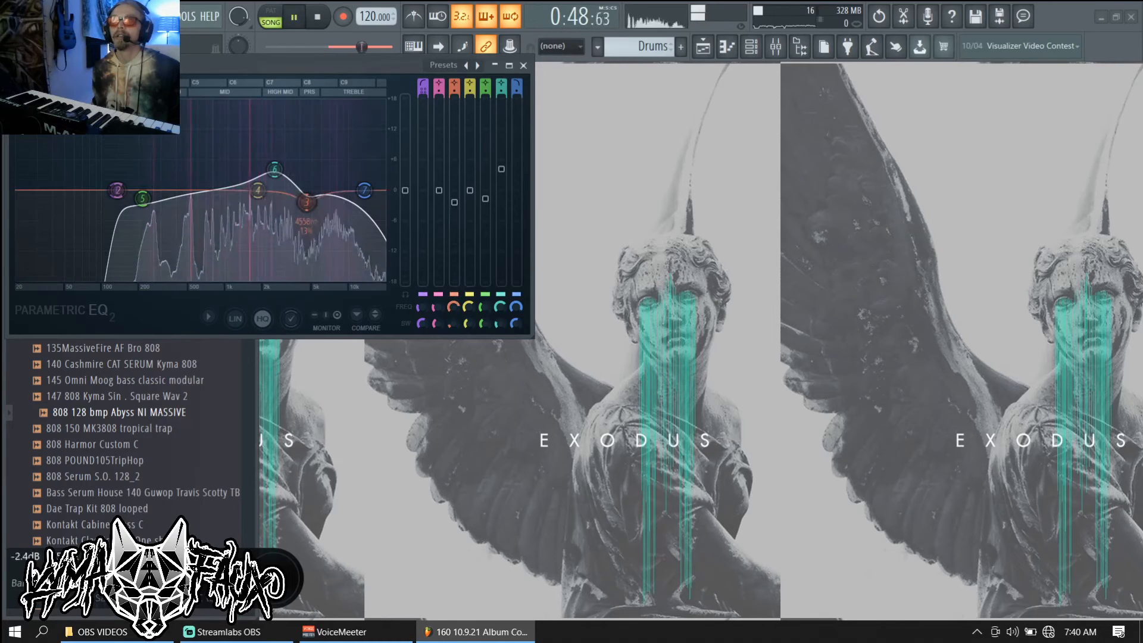
pyautogui.moveTo(455, 219); pyautogui.dragTo(454, 214)
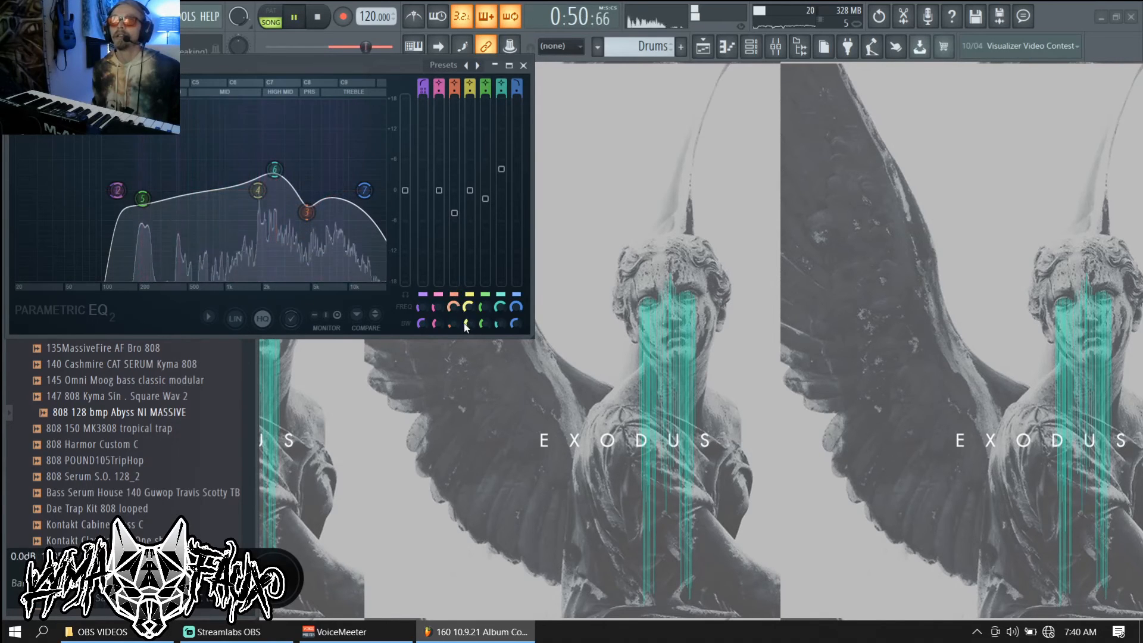
pyautogui.moveTo(451, 325); pyautogui.dragTo(451, 320)
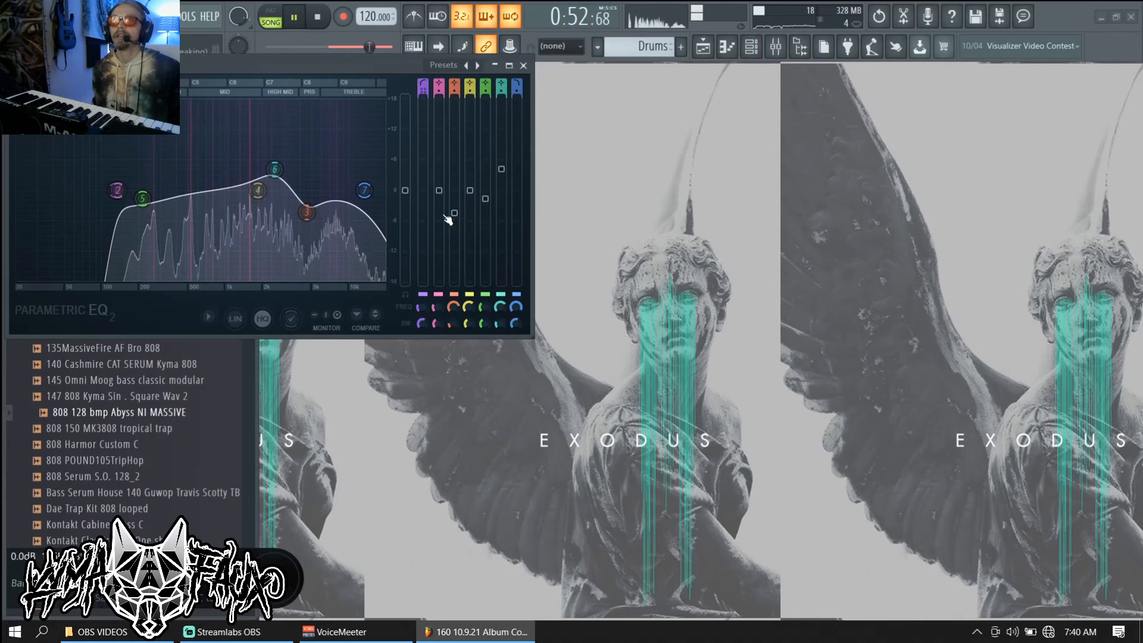
pyautogui.moveTo(454, 213); pyautogui.dragTo(455, 201)
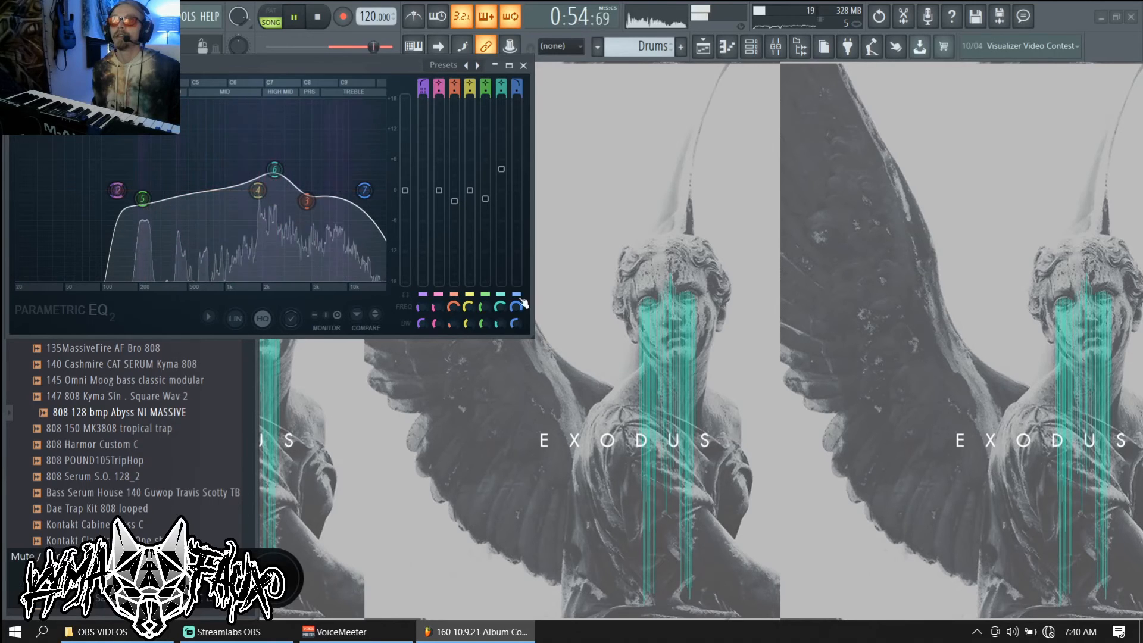
# Step: Steepen band 7's low-pass slope with the cutoff just above 10 kHz, and close the EQ with playback stopped
pyautogui.moveTo(518, 306); pyautogui.dragTo(518, 314)
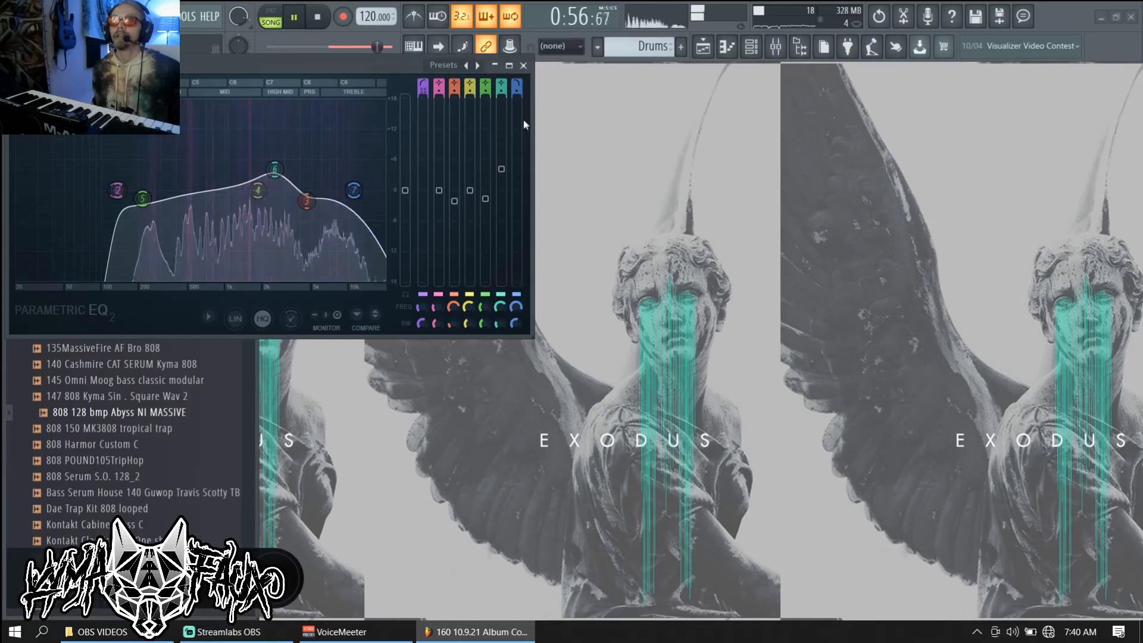
pyautogui.moveTo(519, 91); pyautogui.dragTo(519, 84)
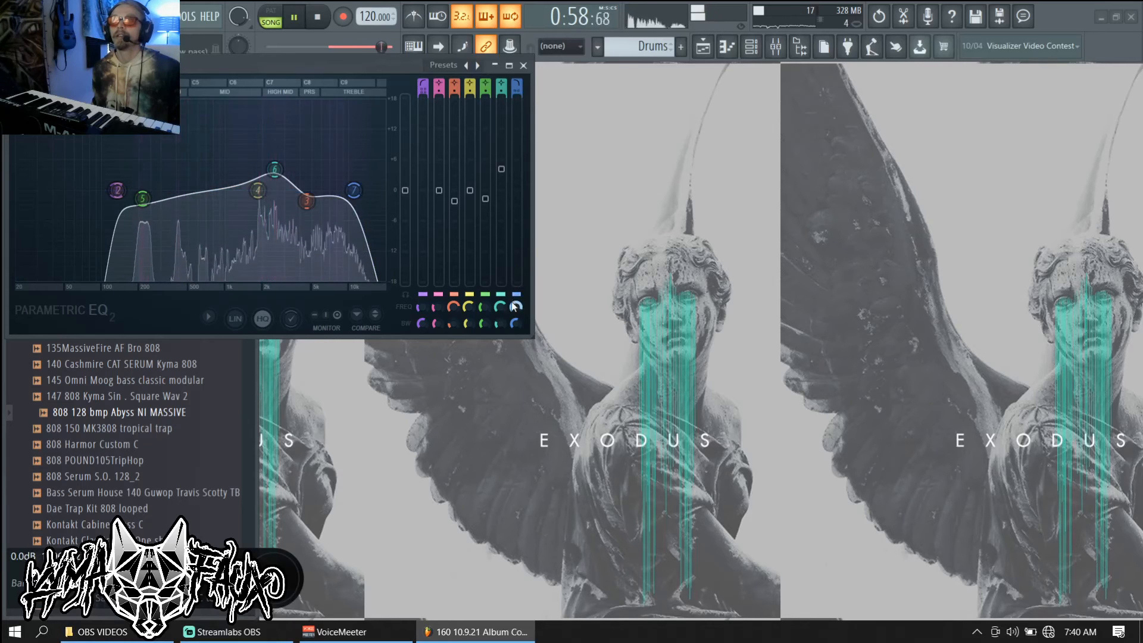
pyautogui.moveTo(517, 307); pyautogui.dragTo(516, 300)
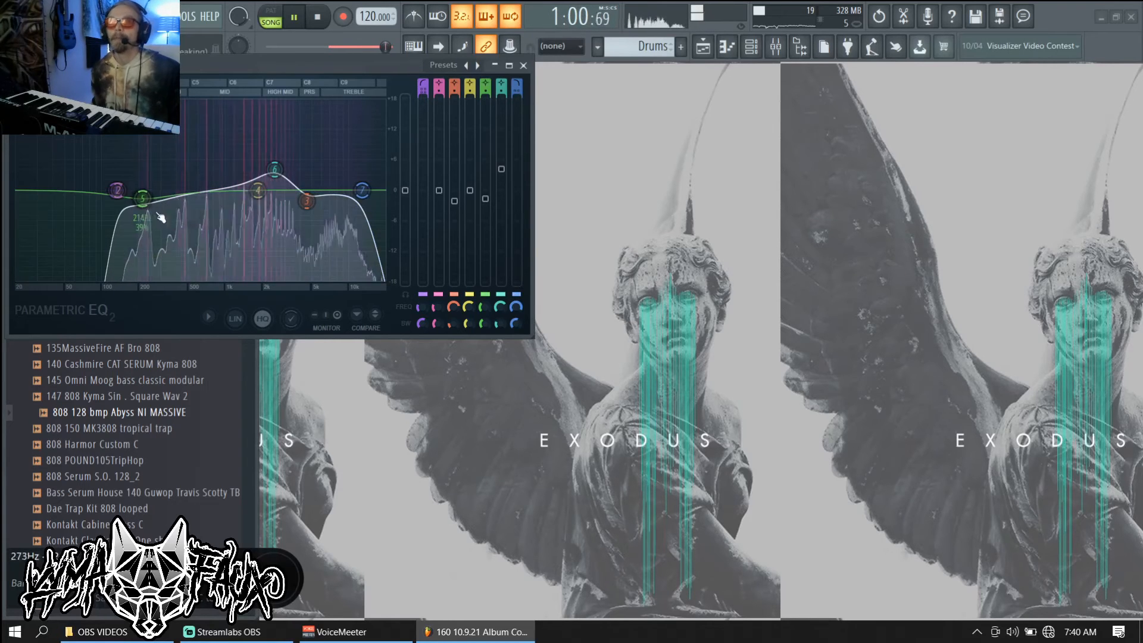
pyautogui.press('space')
pyautogui.press('Escape')
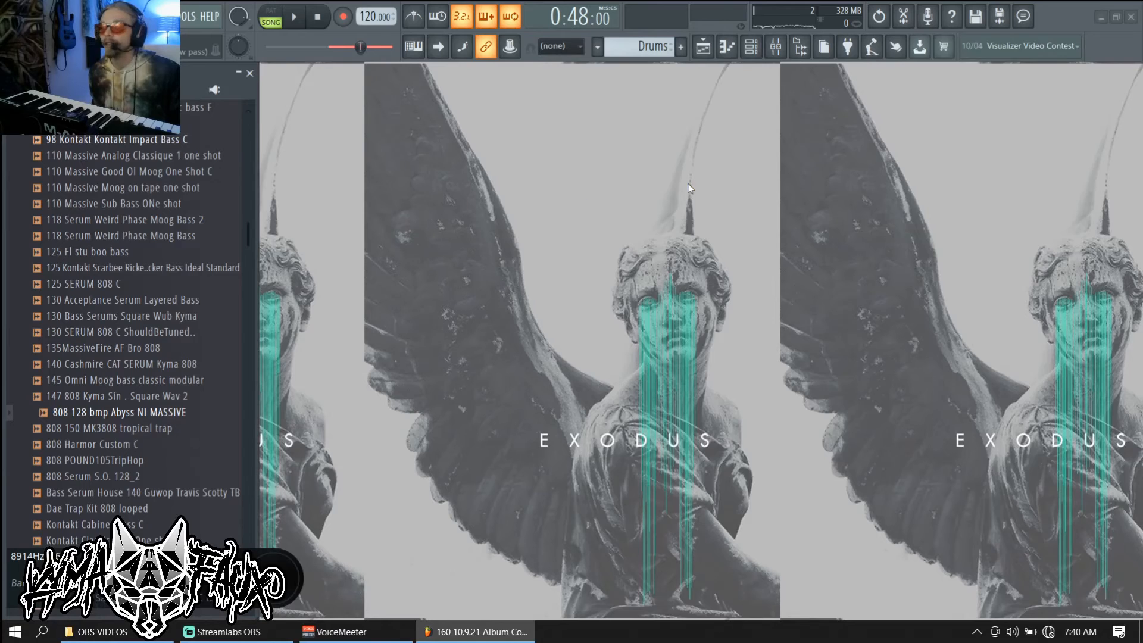
# Step: Open the Fruity Parametric EQ 2 on Insert 5, hide the mixer, and start playback
pyautogui.press('F9')
pyautogui.press('space')
pyautogui.click(836, 212)
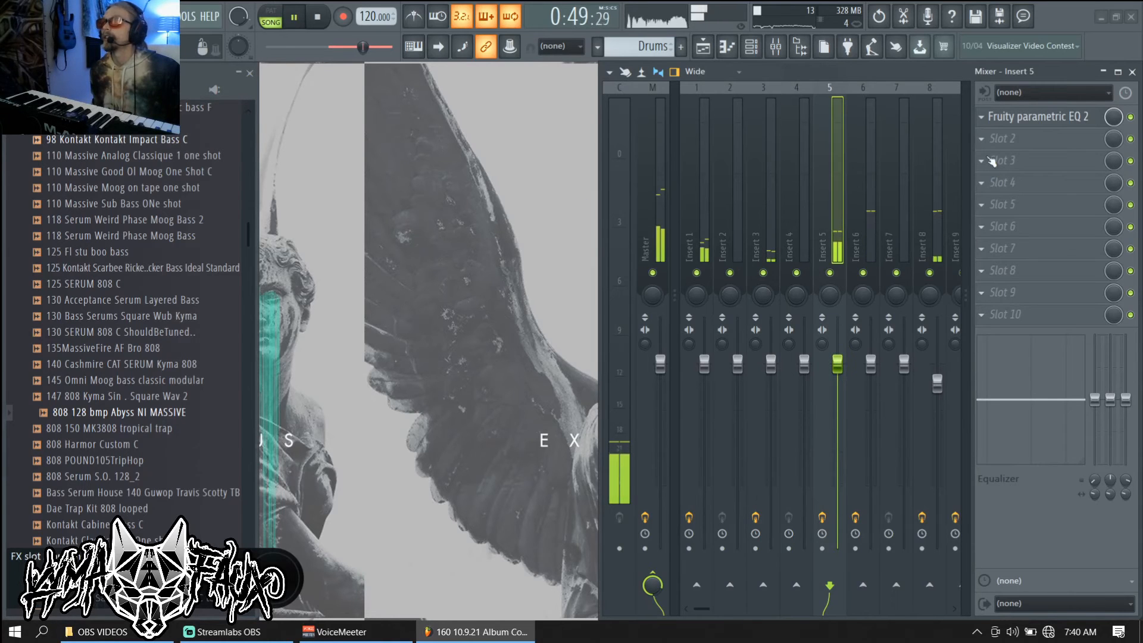
pyautogui.press('space')
pyautogui.click(1030, 119)
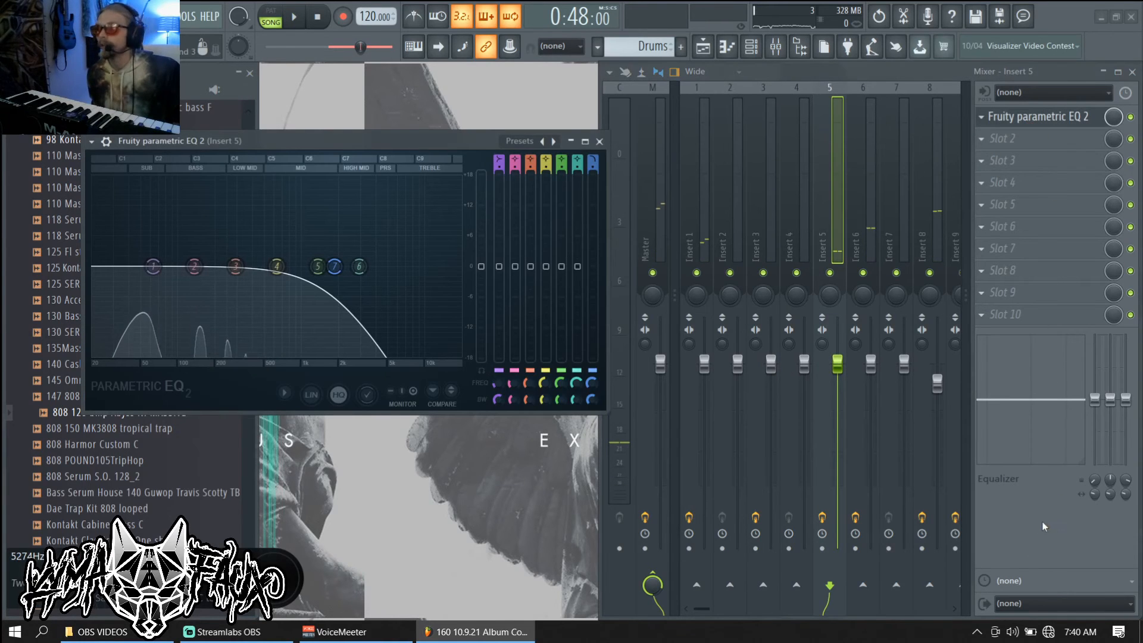
pyautogui.press('F9')
pyautogui.press('space')
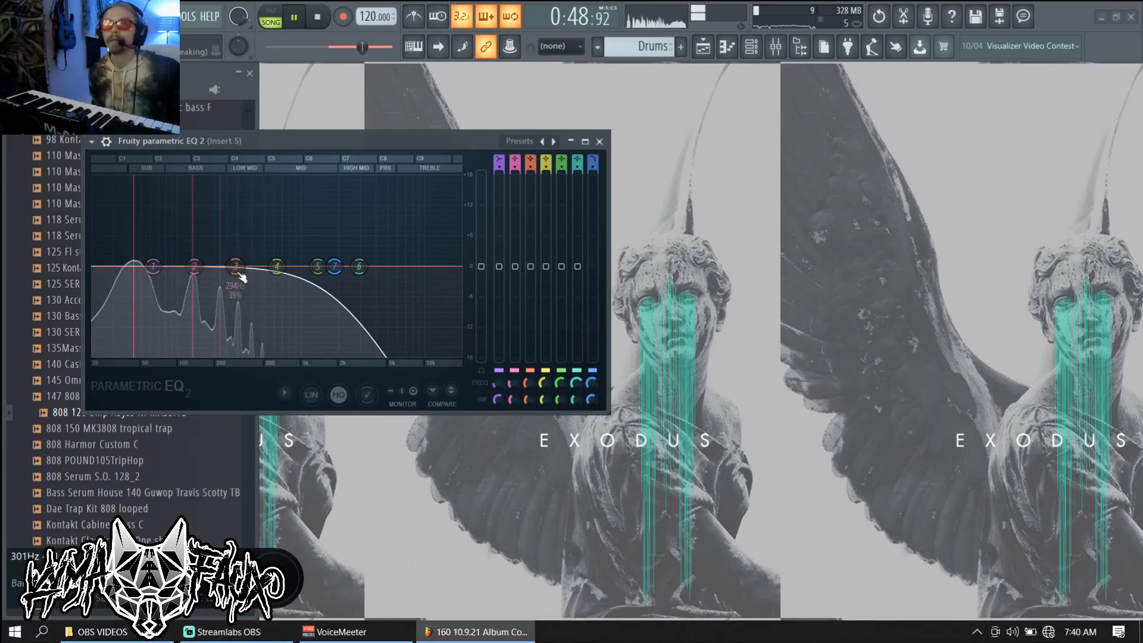
# Step: Sweep band 3 at 18 dB boost up to about 500 Hz, and reduce its level to about 5 dB
pyautogui.moveTo(235, 266); pyautogui.dragTo(260, 179)
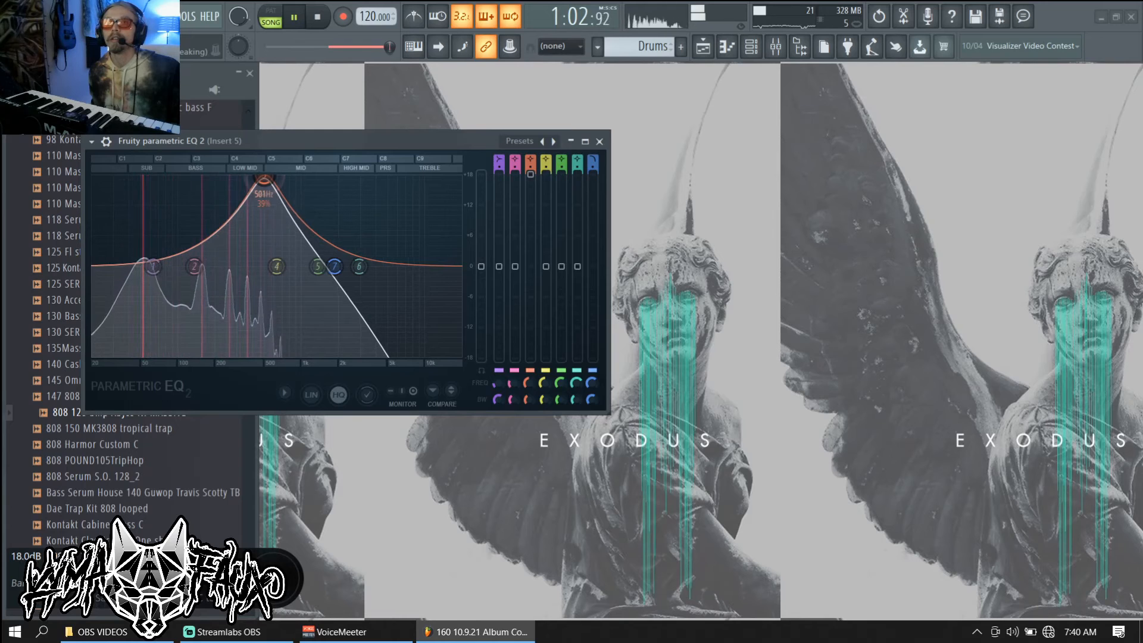
pyautogui.moveTo(532, 178); pyautogui.dragTo(534, 246)
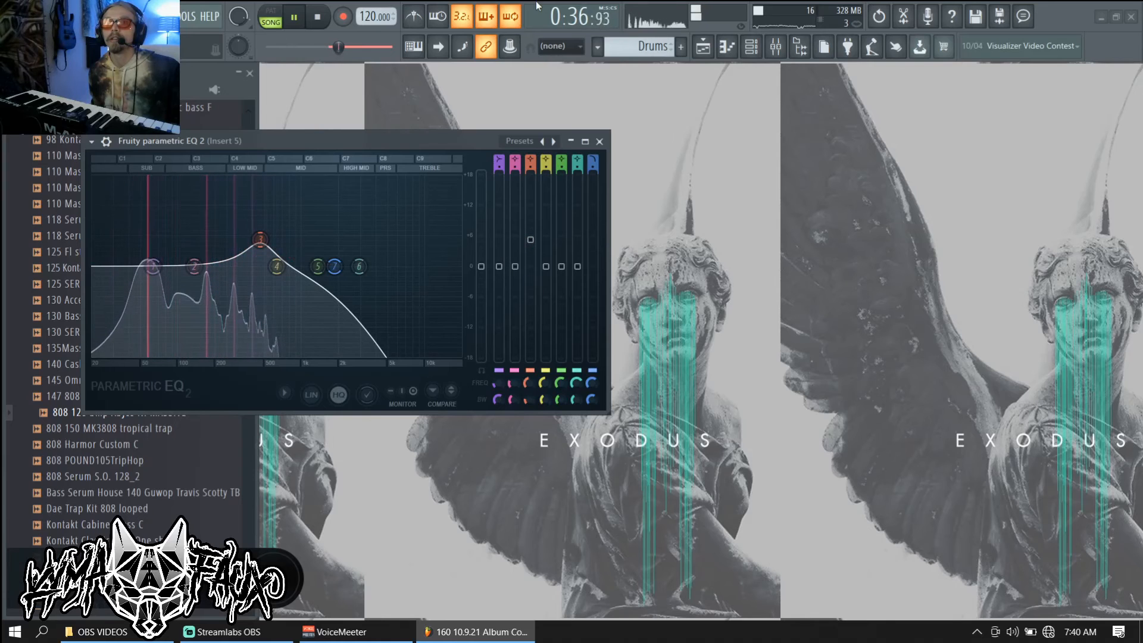
pyautogui.moveTo(528, 249)
pyautogui.mouseDown()
pyautogui.moveTo(534, 183)
pyautogui.moveTo(531, 233)
pyautogui.mouseUp()
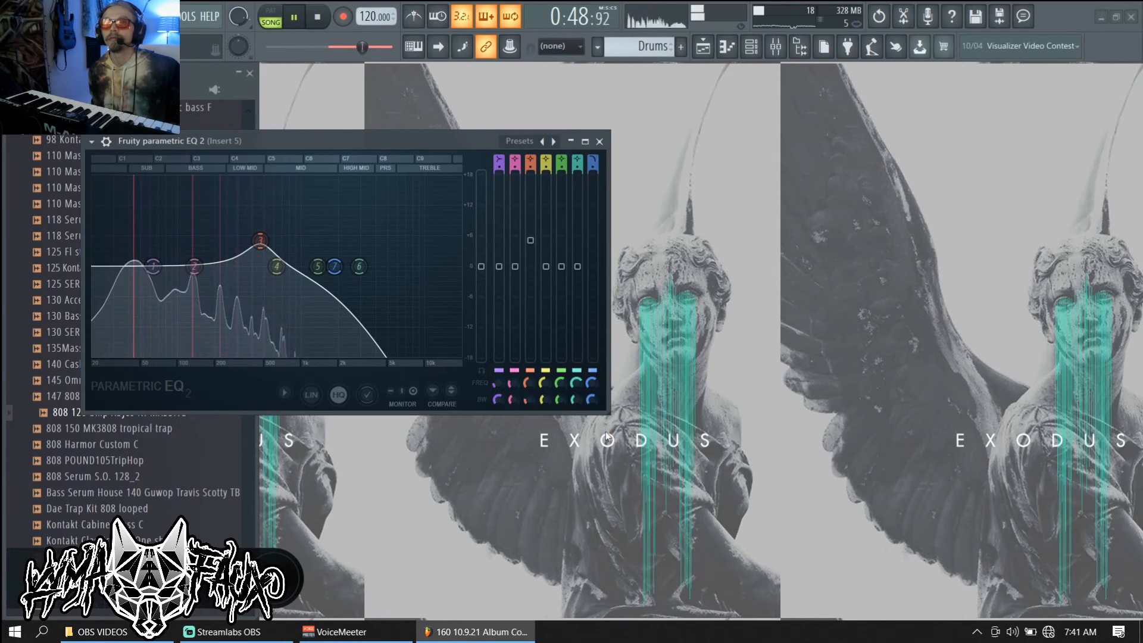
# Step: Cut band 2 to -2.9 dB, raise its frequency to about 200 Hz, and adjust its bandwidth
pyautogui.moveTo(194, 267); pyautogui.dragTo(194, 274)
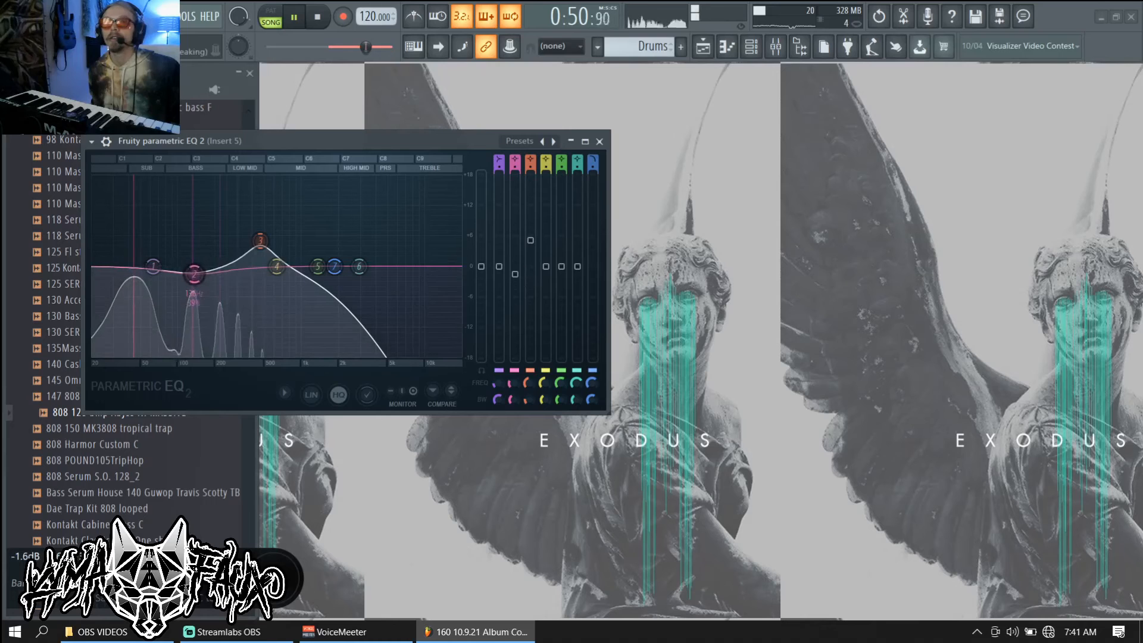
pyautogui.moveTo(515, 274); pyautogui.dragTo(515, 281)
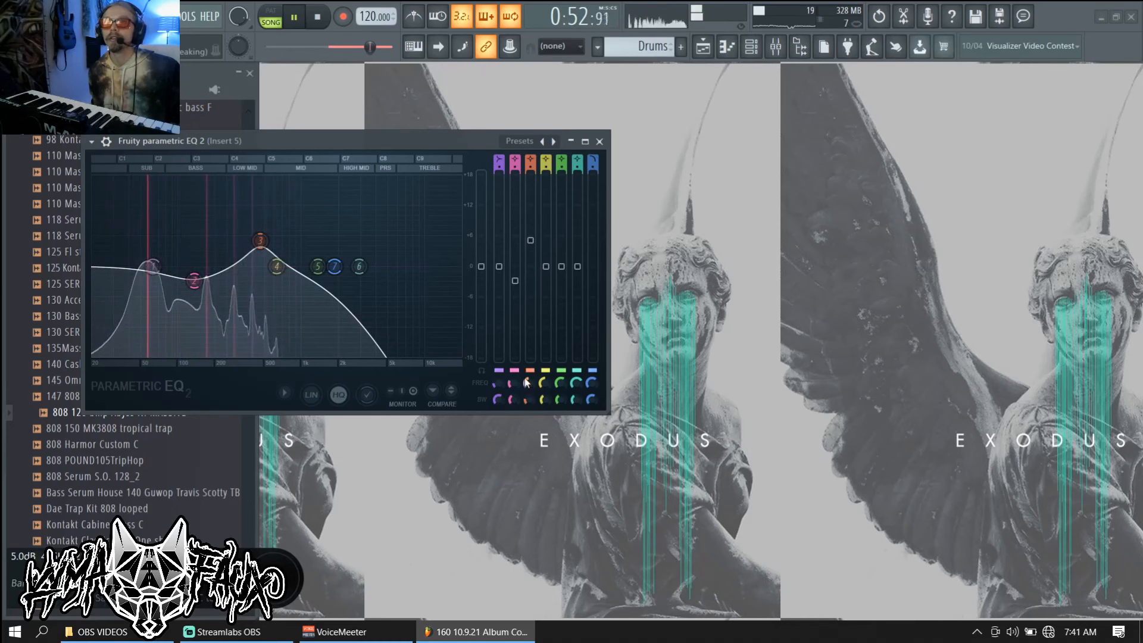
pyautogui.moveTo(517, 380); pyautogui.dragTo(517, 374)
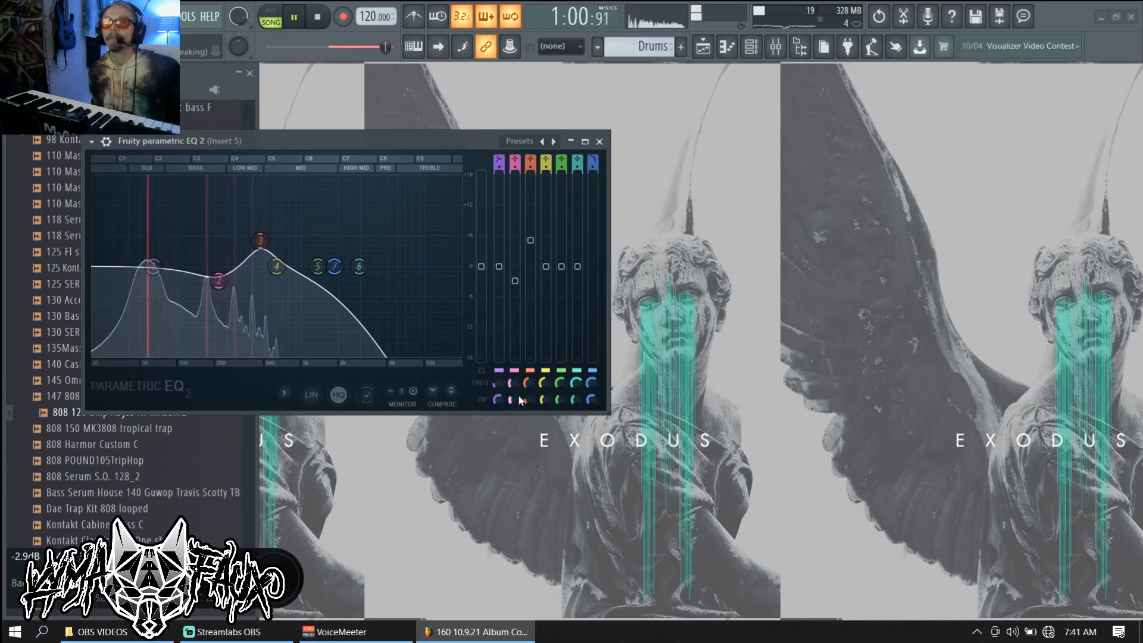
pyautogui.moveTo(516, 399); pyautogui.dragTo(515, 398)
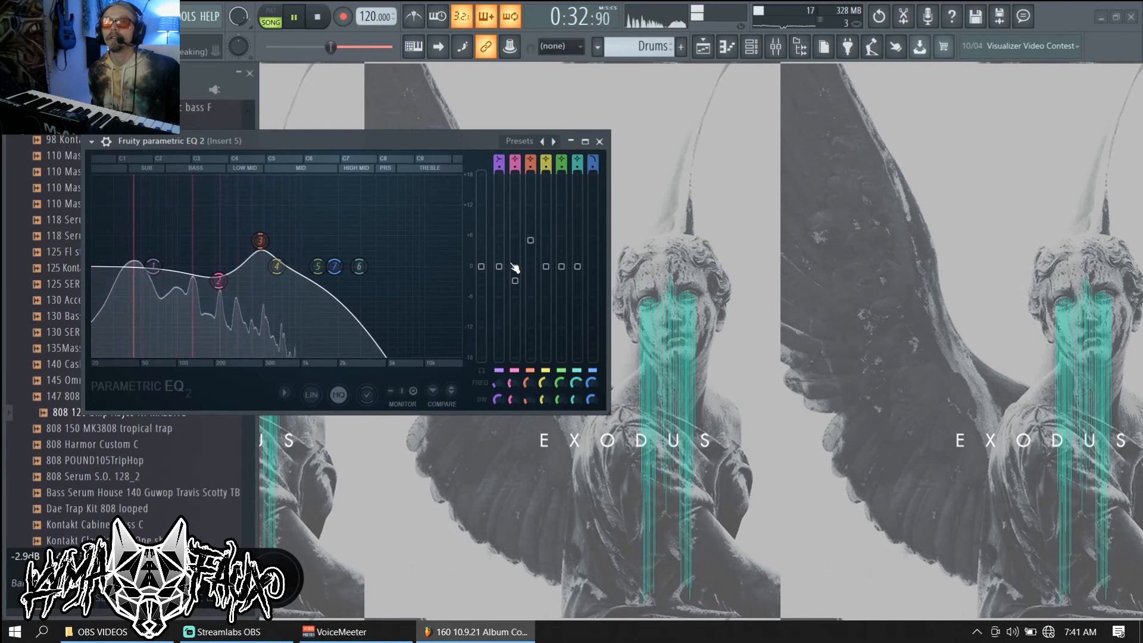
# Step: Deepen band 2's cut to about -5 dB, check it against playback, and close the EQ
pyautogui.moveTo(515, 280); pyautogui.dragTo(515, 291)
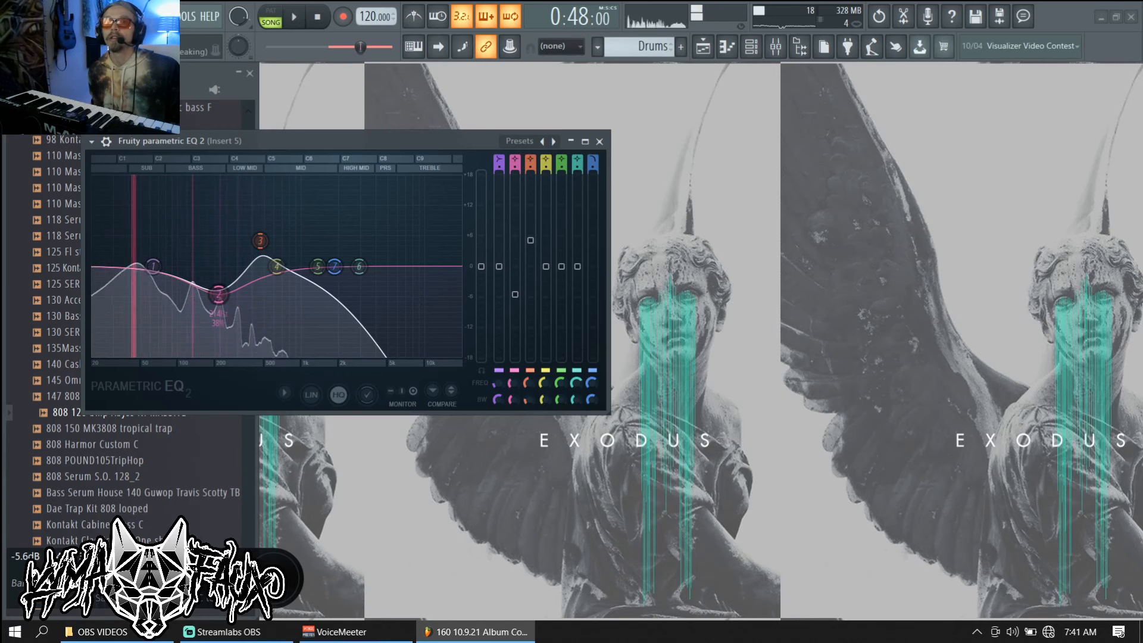
pyautogui.press('space')
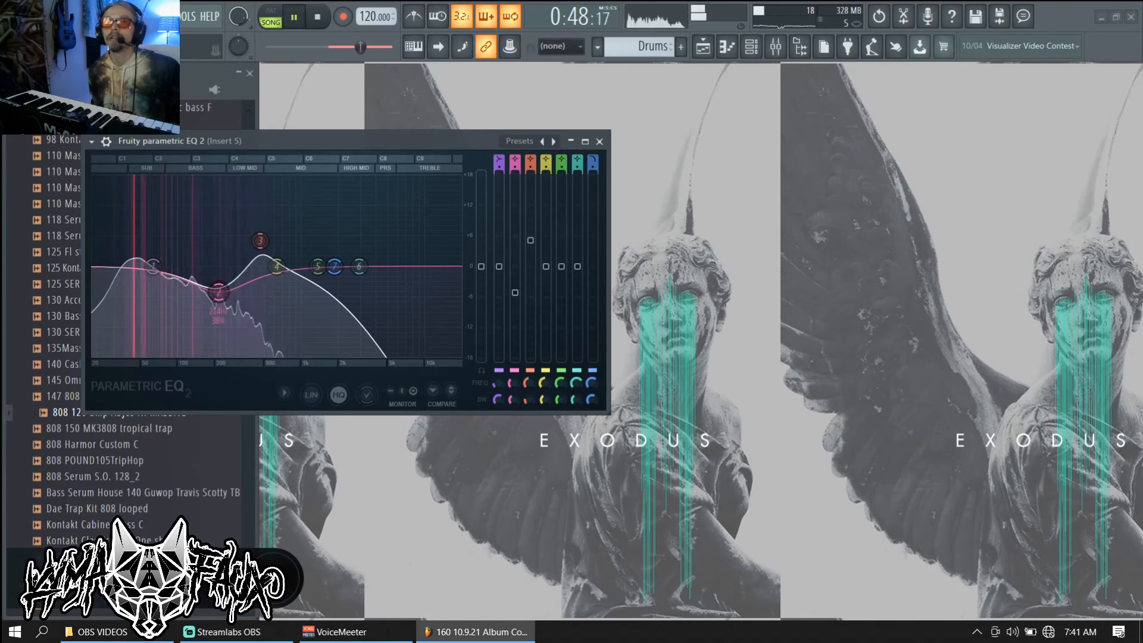
pyautogui.press('Escape')
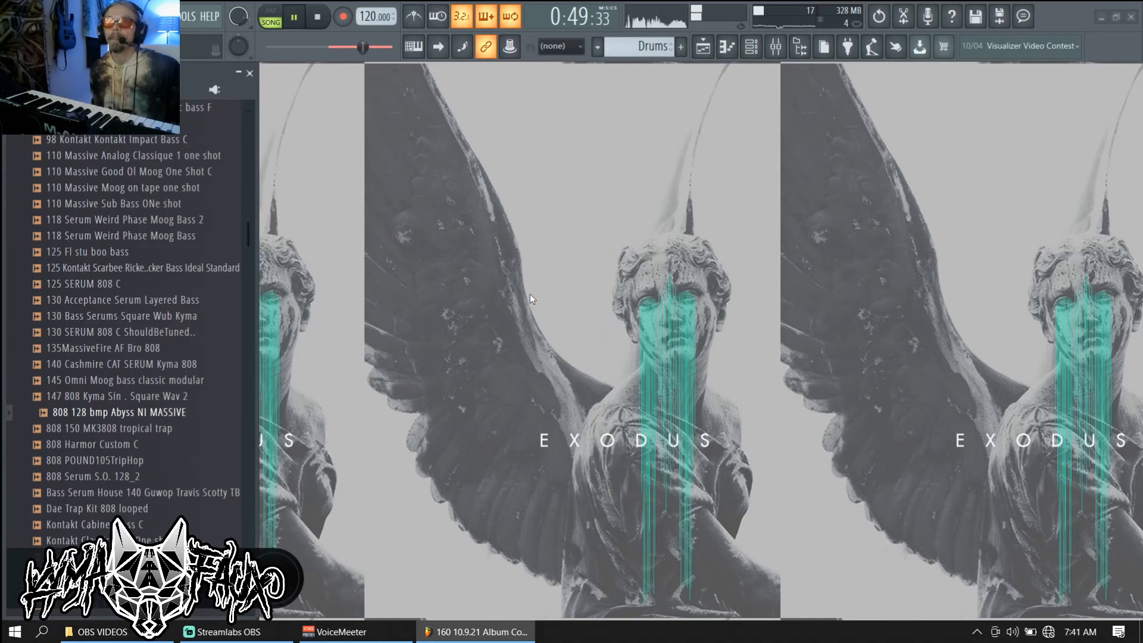
# Step: Stop playback, open the Fruity Parametric EQ 2 on Insert 6, and hide the mixer
pyautogui.press('F9')
pyautogui.press('space')
pyautogui.click(889, 204)
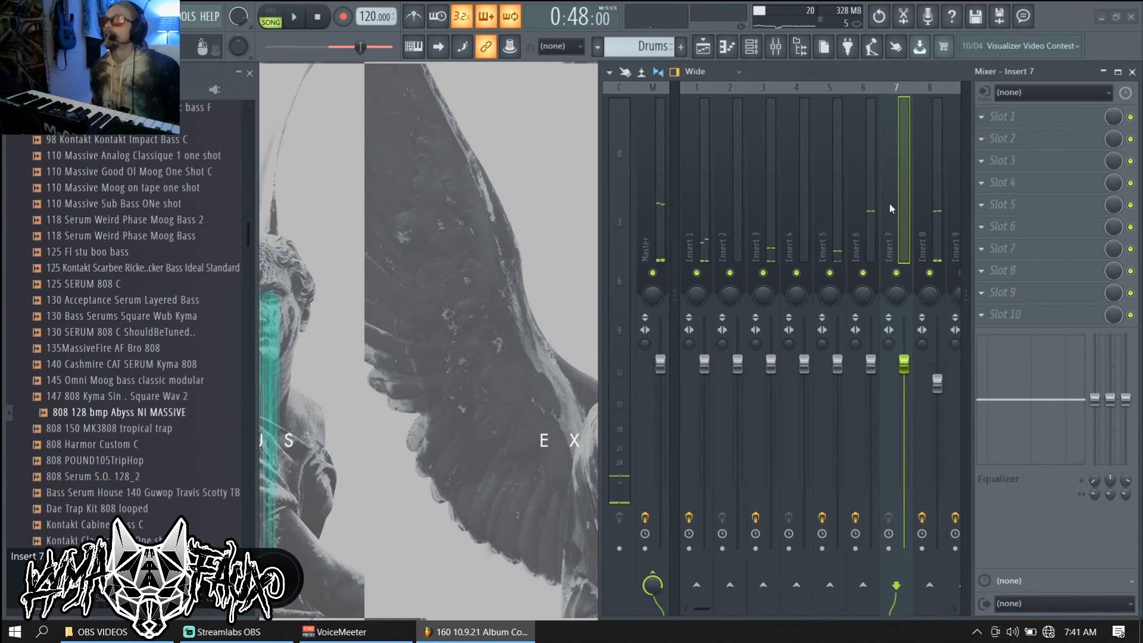
pyautogui.click(871, 196)
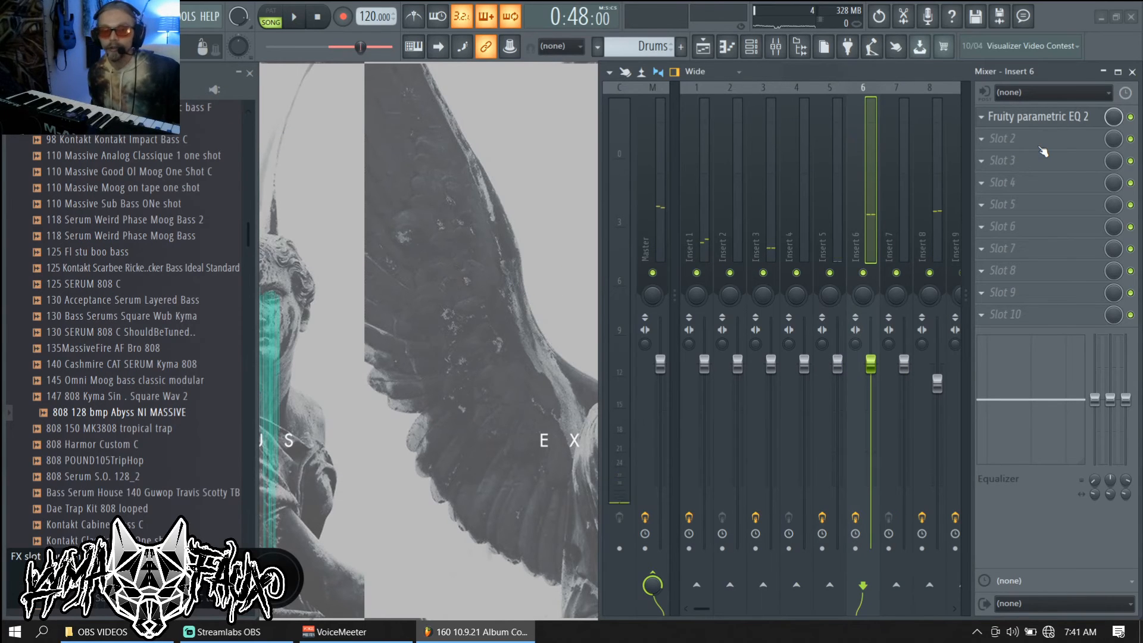
pyautogui.click(1039, 117)
pyautogui.press('F9')
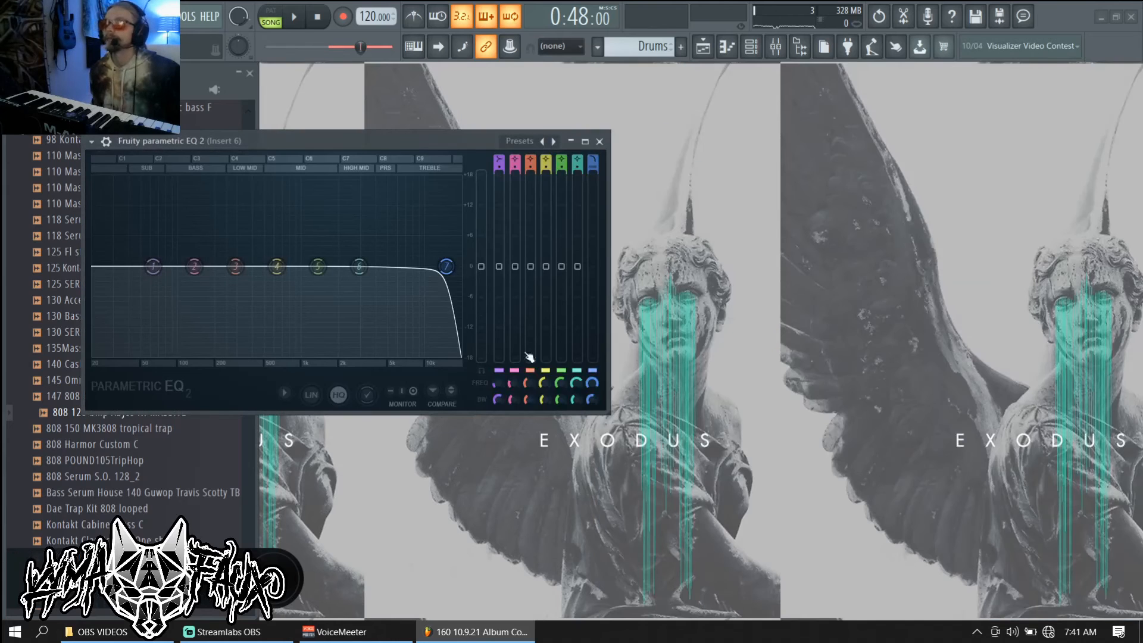
# Step: Sweep band 2 at about 18 dB between 100 and 200 Hz, reduce it to about 5 dB, and narrow its bandwidth
pyautogui.press('space')
pyautogui.moveTo(194, 266); pyautogui.dragTo(202, 178)
pyautogui.press('space')
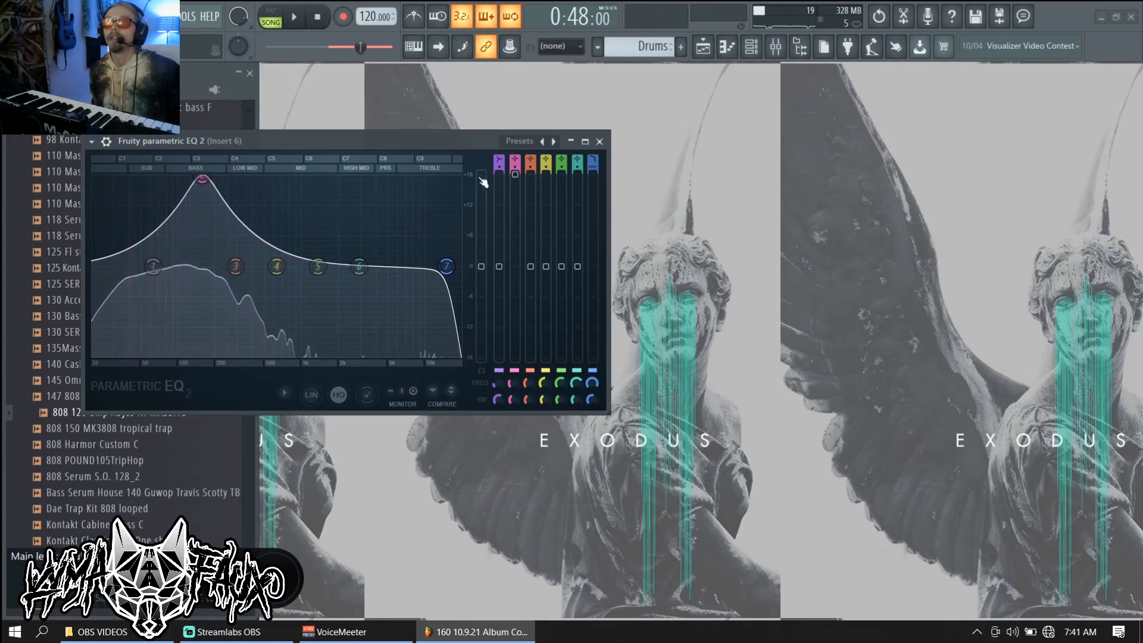
pyautogui.moveTo(516, 177); pyautogui.dragTo(515, 240)
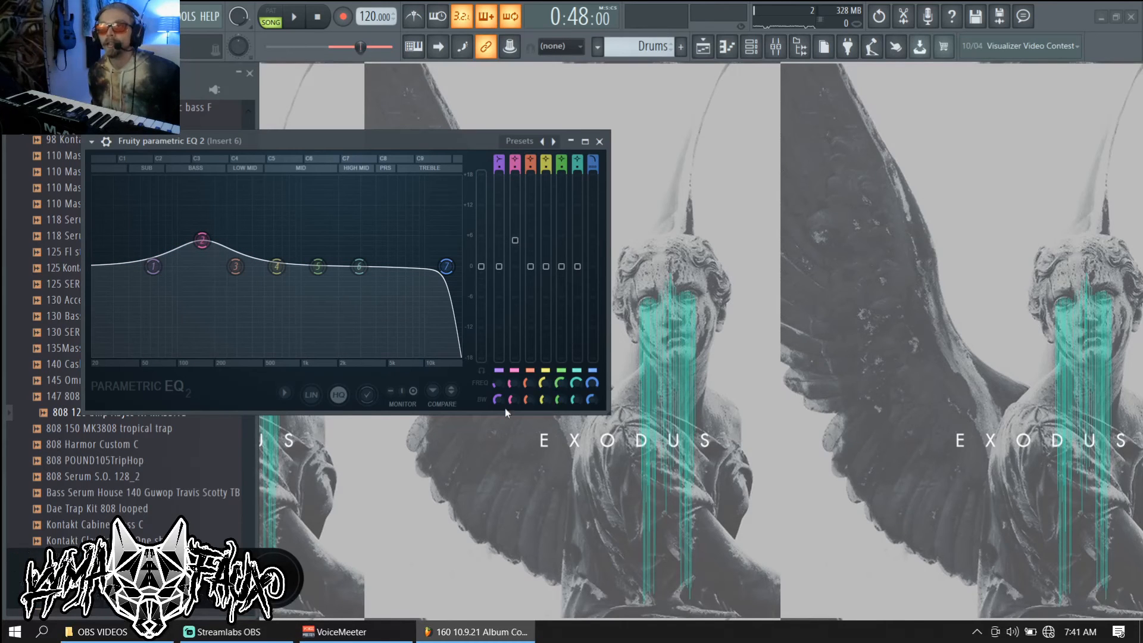
pyautogui.moveTo(509, 403); pyautogui.dragTo(509, 403)
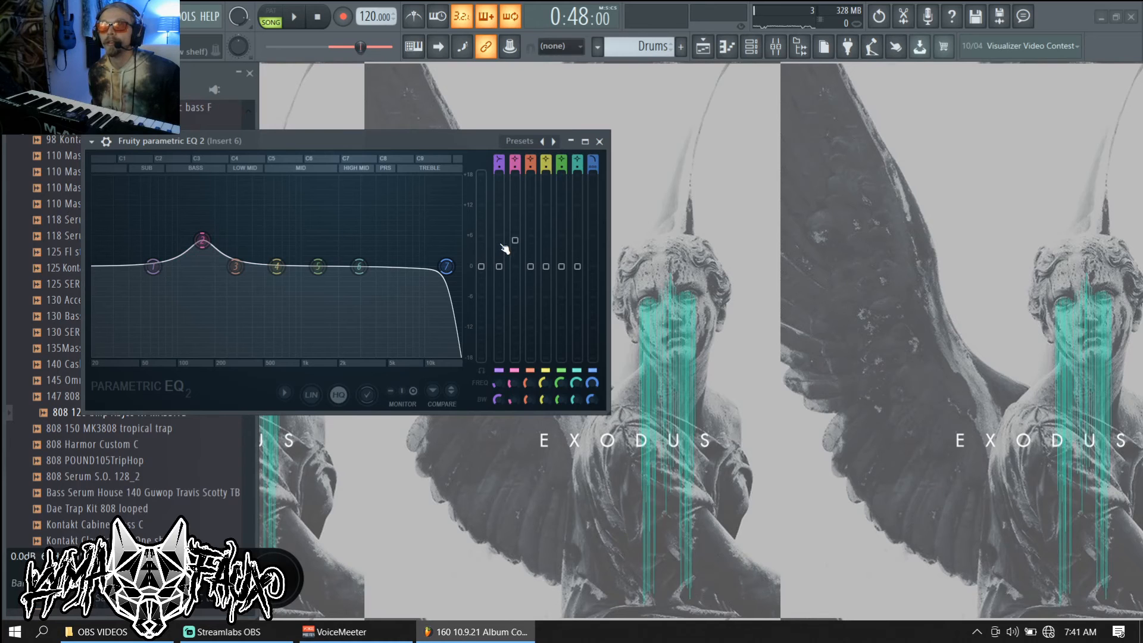
# Step: Raise band 2 to 17.6 dB, narrow it further, and move it down to just above 100 Hz while auditioning
pyautogui.moveTo(515, 241); pyautogui.dragTo(517, 189)
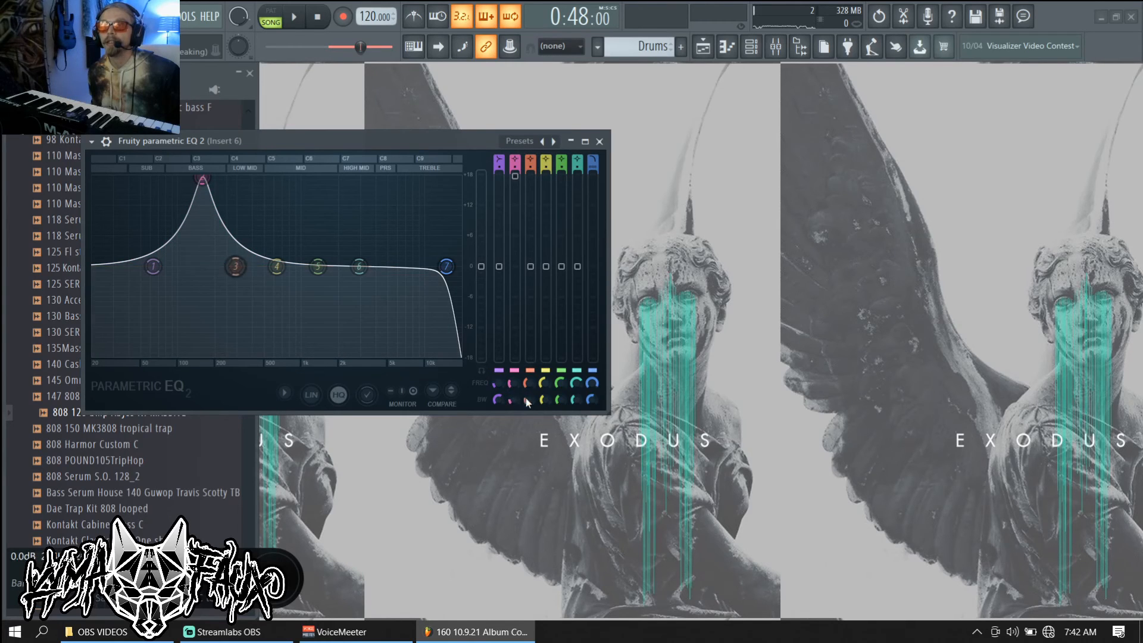
pyautogui.moveTo(517, 402); pyautogui.dragTo(513, 386)
pyautogui.press('space')
pyautogui.press('space')
pyautogui.moveTo(197, 179); pyautogui.dragTo(186, 179)
pyautogui.press('space')
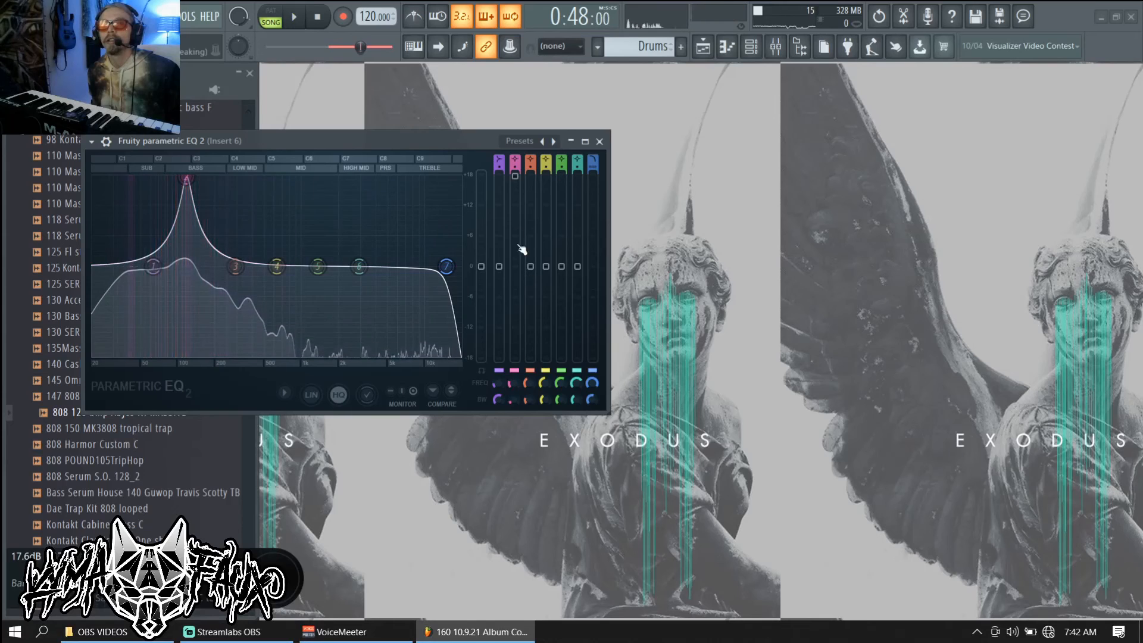
# Step: Audition band 2 with its boost lowered to 3.9 dB, and stop playback
pyautogui.press('space')
pyautogui.moveTo(515, 177); pyautogui.dragTo(515, 185)
pyautogui.moveTo(187, 225)
pyautogui.mouseDown()
pyautogui.moveTo(186, 239)
pyautogui.moveTo(187, 198)
pyautogui.moveTo(186, 245)
pyautogui.mouseUp()
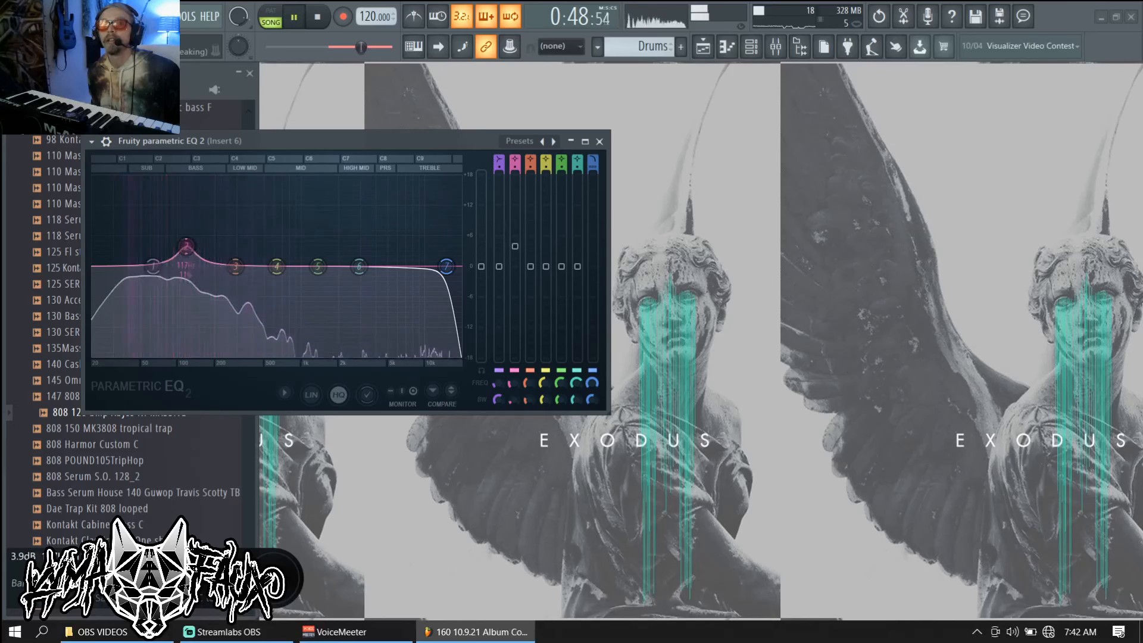
pyautogui.press('space')
# Step: Raise band 2's boost to 17.1 dB, widen its bandwidth slightly, and restart playback
pyautogui.moveTo(515, 245); pyautogui.dragTo(515, 180)
pyautogui.moveTo(512, 401); pyautogui.dragTo(512, 380)
pyautogui.press('space')
pyautogui.press('space')
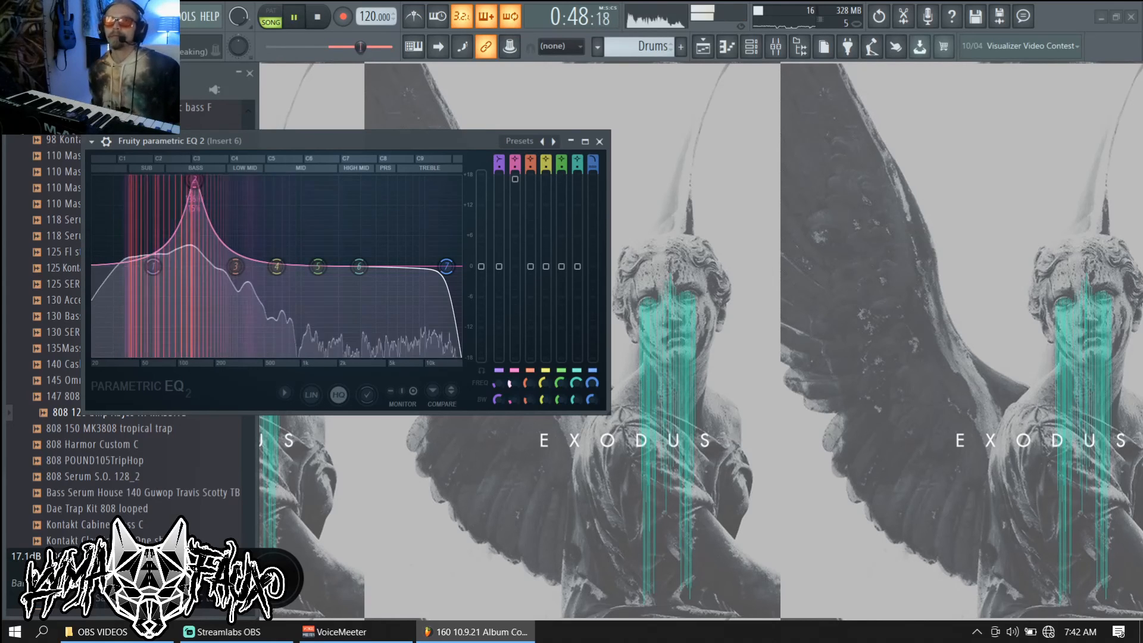
# Step: Fine-tune band 2's frequency down to just above 100 Hz while repeatedly restarting playback to hear the kick's attack
pyautogui.press('space')
pyautogui.press('space')
pyautogui.press('space')
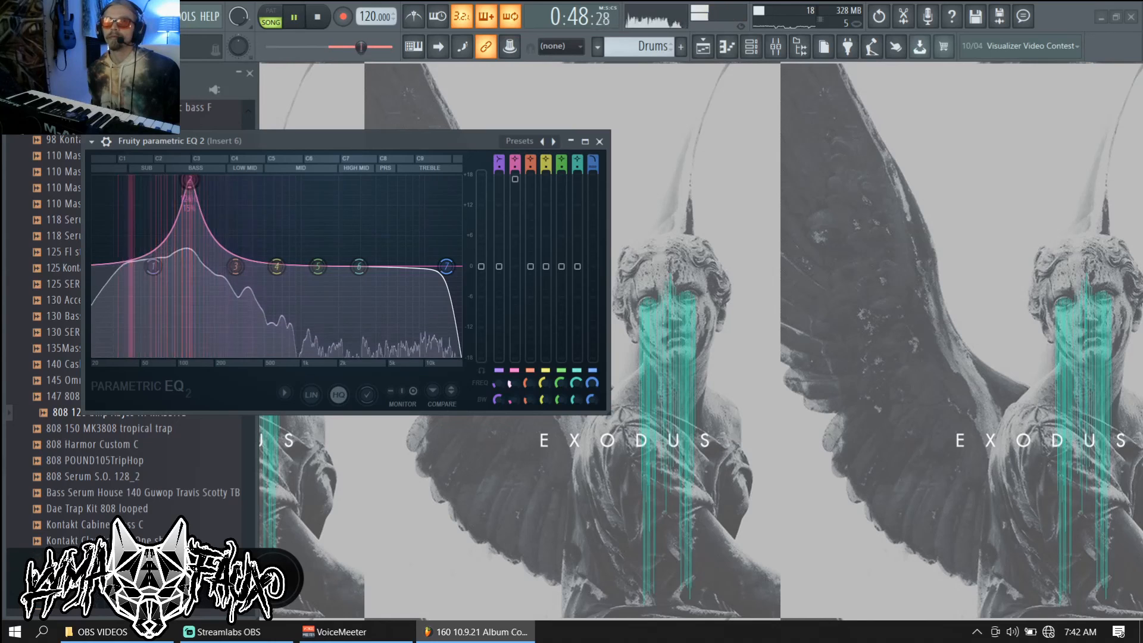
pyautogui.press('space')
pyautogui.press('space')
pyautogui.press('space')
pyautogui.press('space')
pyautogui.press('space')
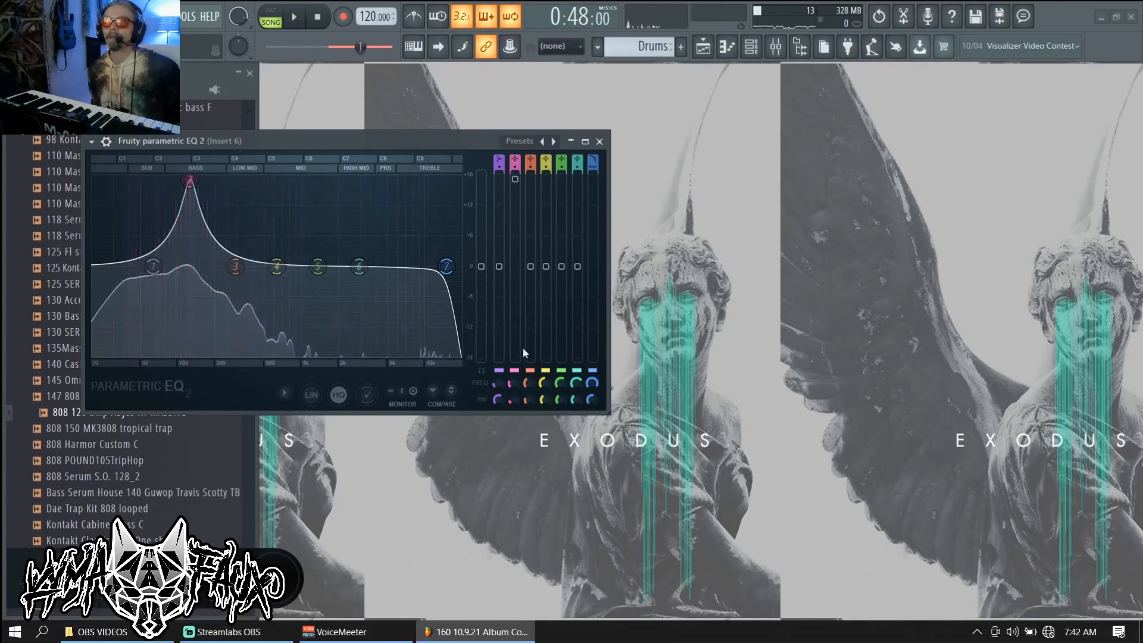
pyautogui.press('space')
pyautogui.press('space')
pyautogui.press('space')
pyautogui.moveTo(512, 383); pyautogui.dragTo(512, 383)
pyautogui.press('space')
pyautogui.press('space')
pyautogui.press('space')
pyautogui.press('space')
pyautogui.press('space')
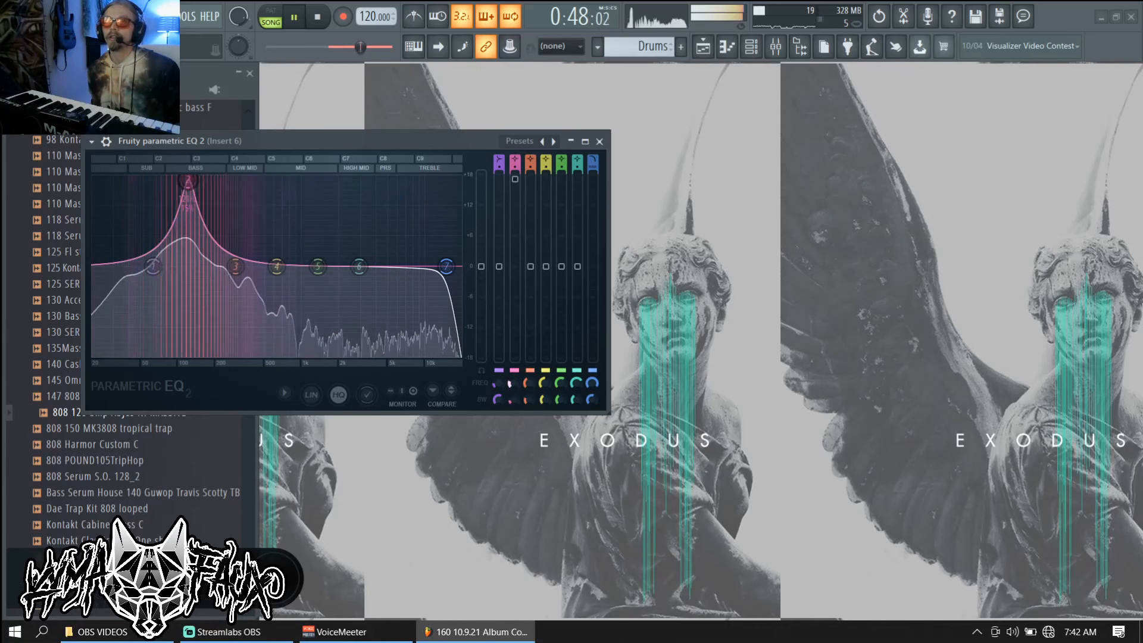
pyautogui.press('space')
pyautogui.press('space')
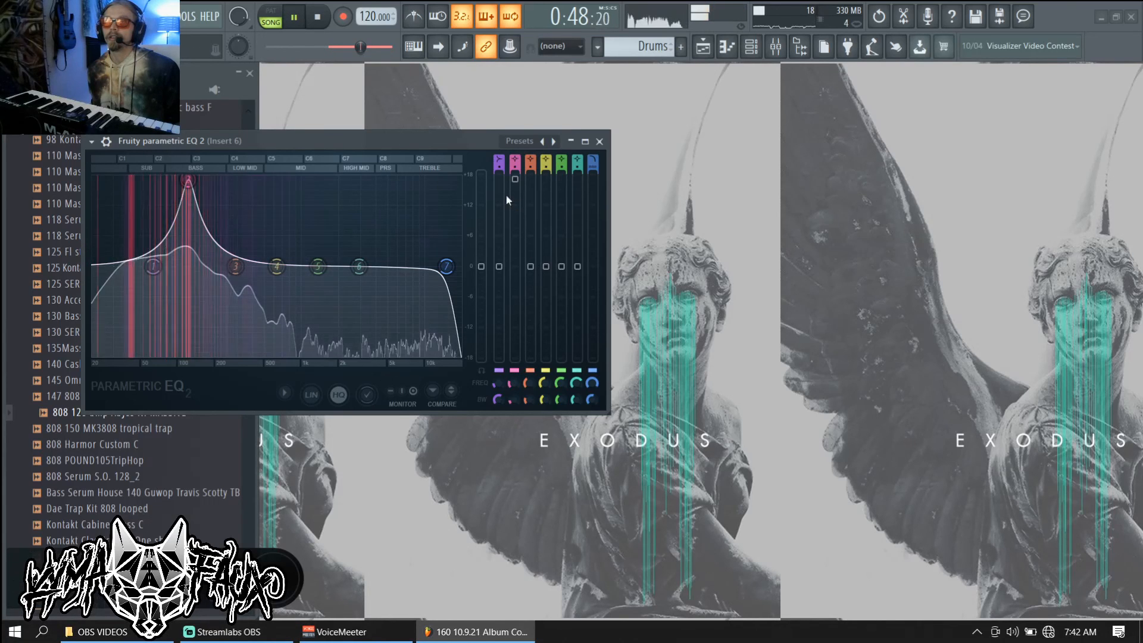
# Step: Lower band 2's boost to just under 3 dB on the Insert 6 EQ and audition the kick
pyautogui.moveTo(515, 179); pyautogui.dragTo(515, 186)
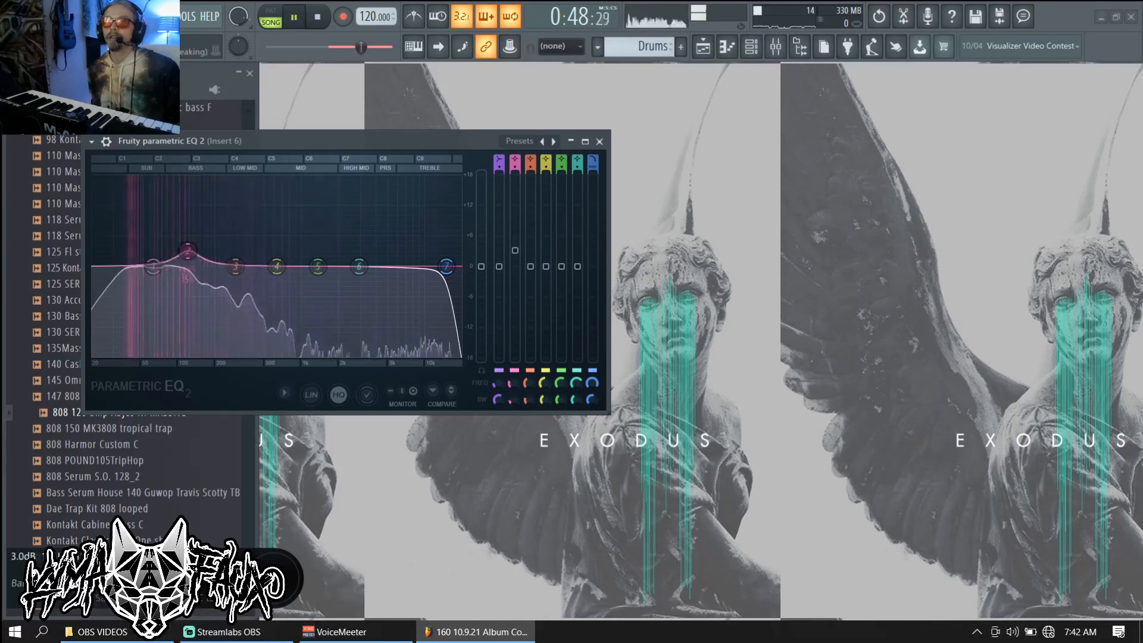
pyautogui.press('space')
pyautogui.moveTo(515, 253); pyautogui.dragTo(515, 228)
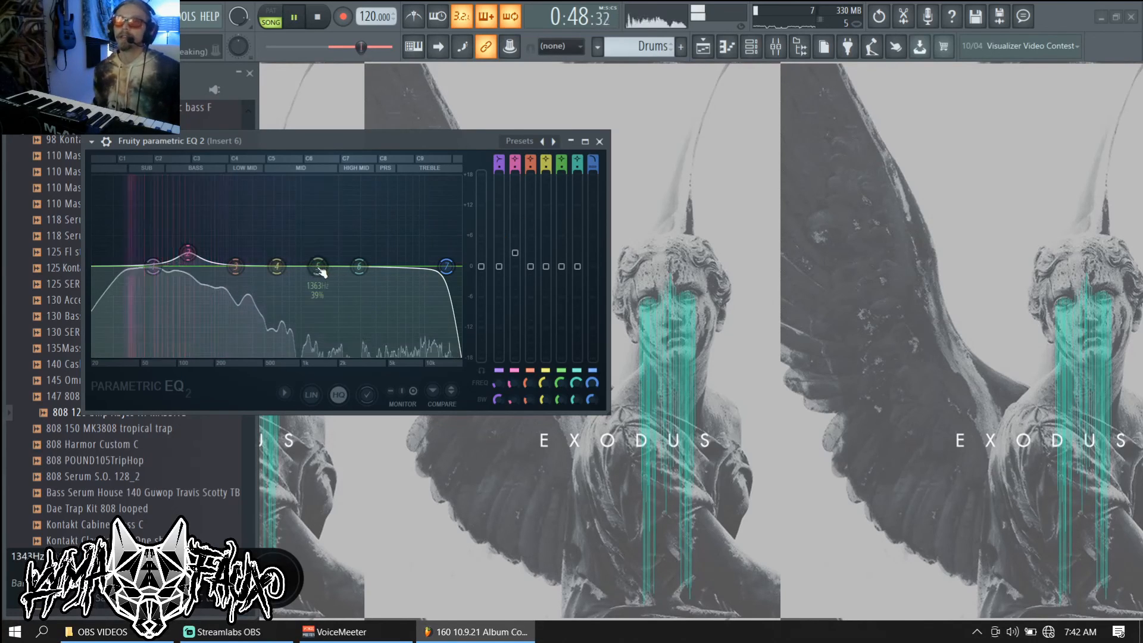
# Step: Boost band 5 to about 18 dB, shift it above its 1363 Hz starting frequency, and restart playback to hear it
pyautogui.moveTo(318, 266); pyautogui.dragTo(334, 178)
pyautogui.press('space')
pyautogui.press('space')
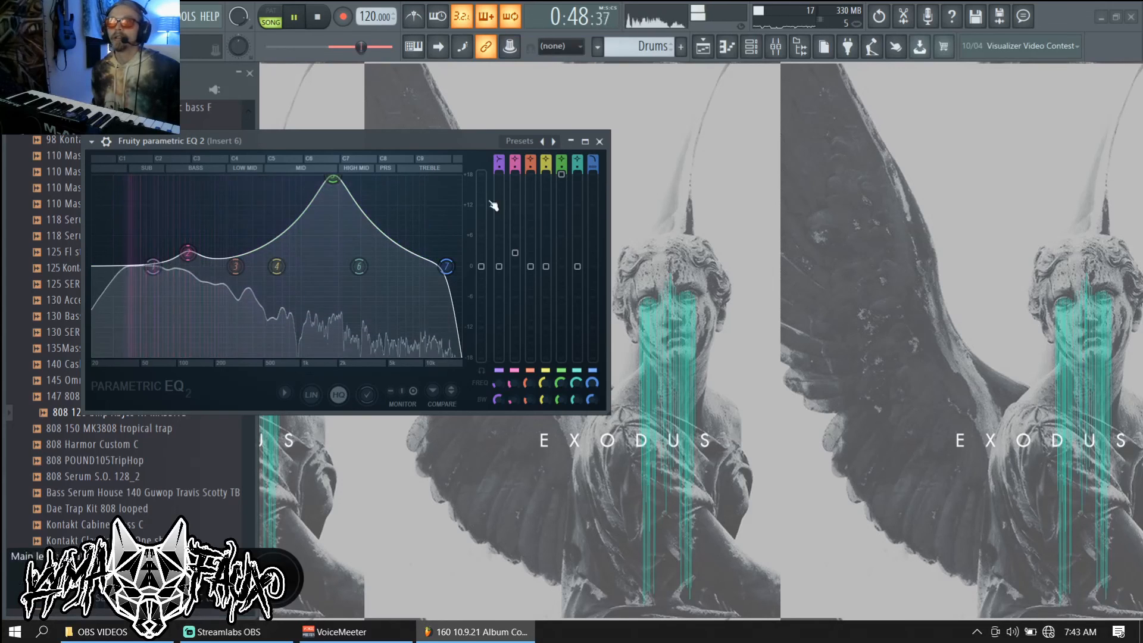
# Step: Reduce band 5's boost to about 1 dB, audition it by repeatedly restarting playback, and close the Insert 6 EQ
pyautogui.moveTo(561, 175); pyautogui.dragTo(562, 261)
pyautogui.press('space')
pyautogui.press('space')
pyautogui.press('space')
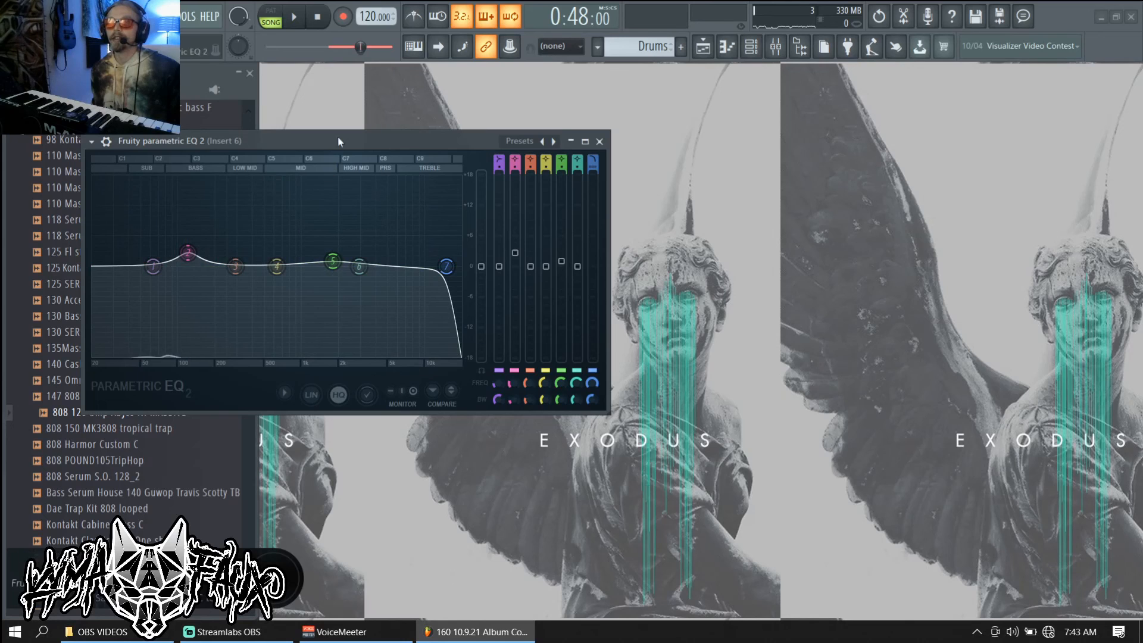
pyautogui.press('space')
pyautogui.press('space')
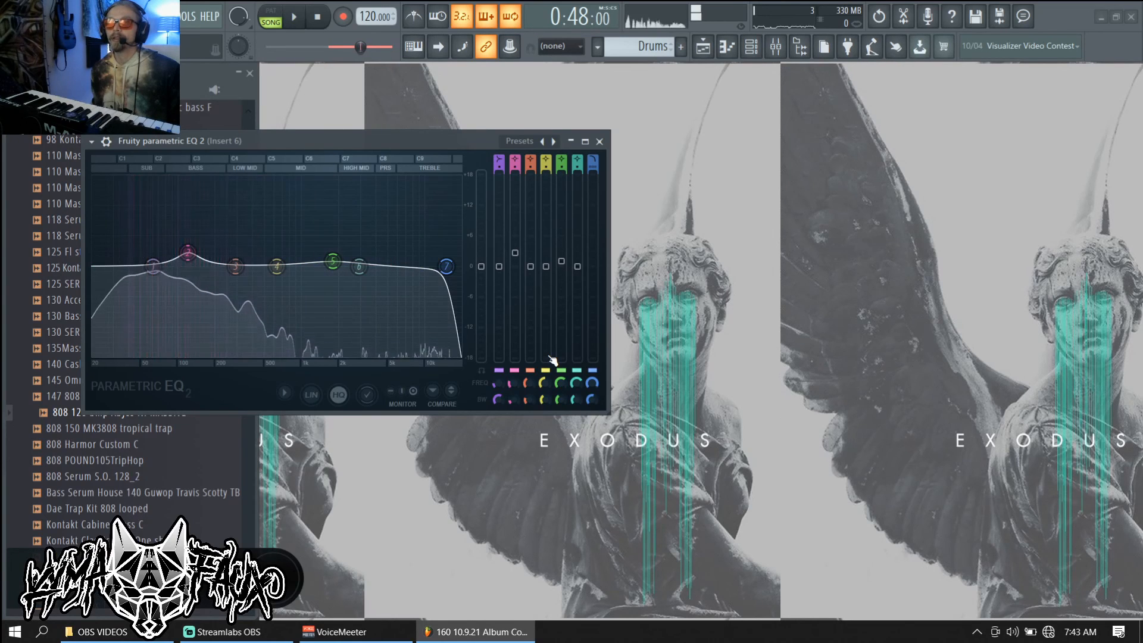
pyautogui.press('Escape')
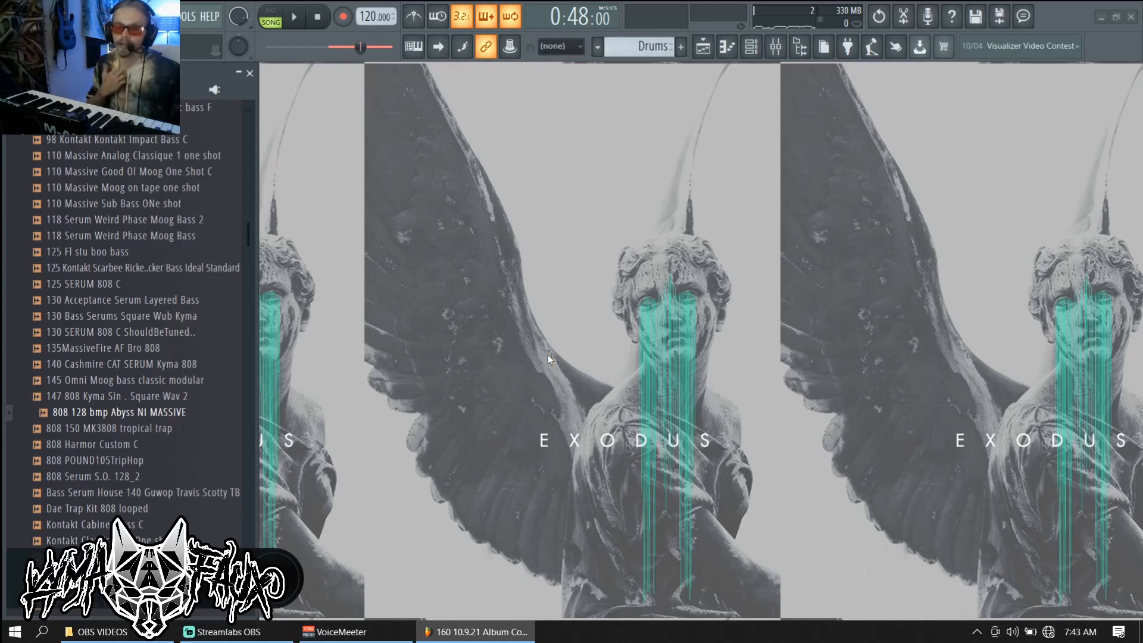
# Step: Show the mixer and select Insert 1 while briefly playing the beat
pyautogui.press('F9')
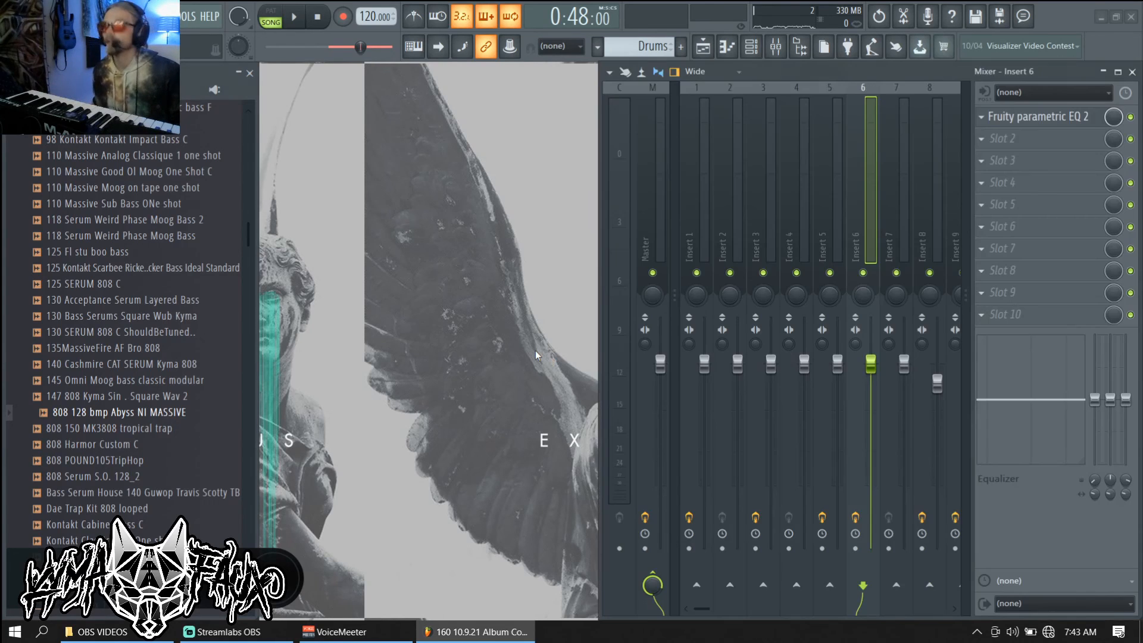
pyautogui.press('space')
pyautogui.press('space')
pyautogui.scroll(2, 719, 224)
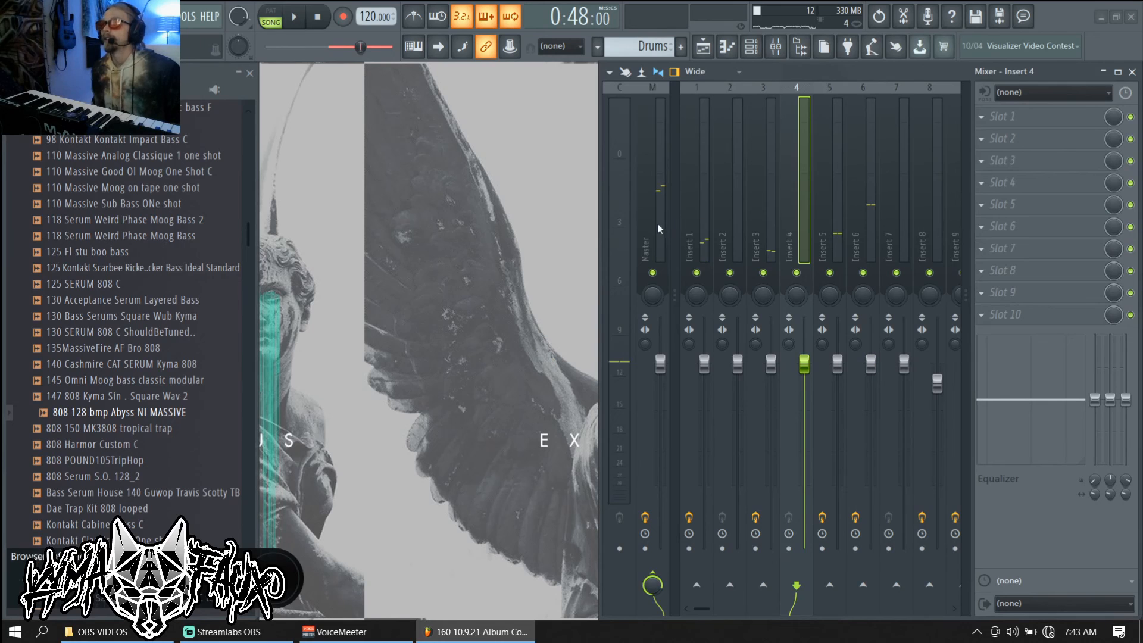
pyautogui.scroll(3, 665, 222)
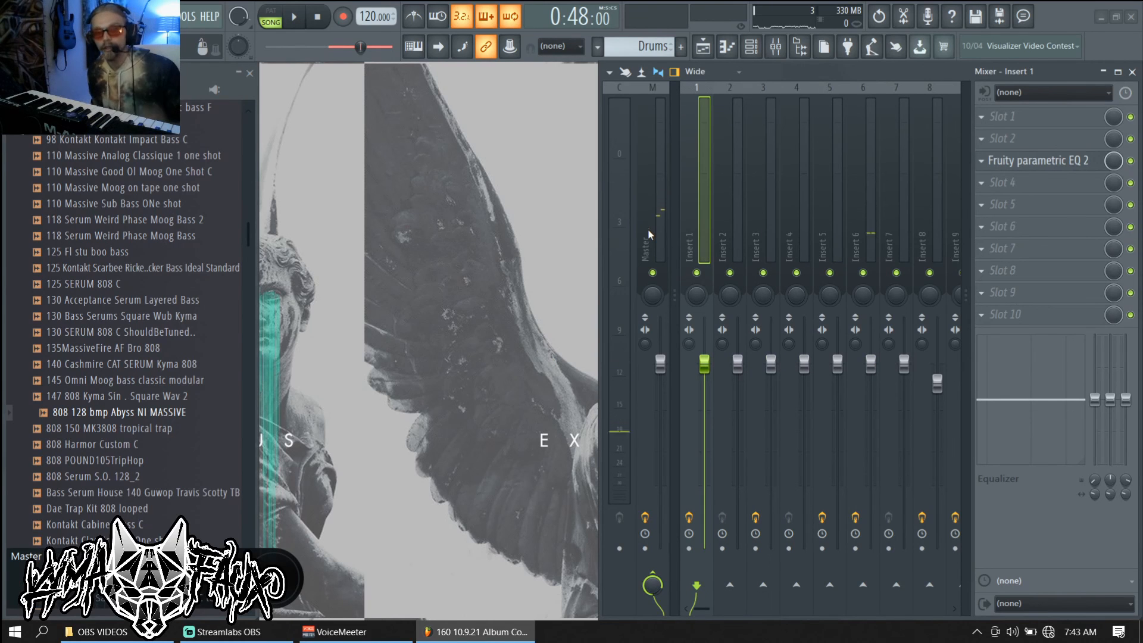
# Step: Compare the beat with effects enabled and with Inserts 1, 3, 5, 6 and 8 bypassed, widen the mixer, stop playback and close it
pyautogui.press('space')
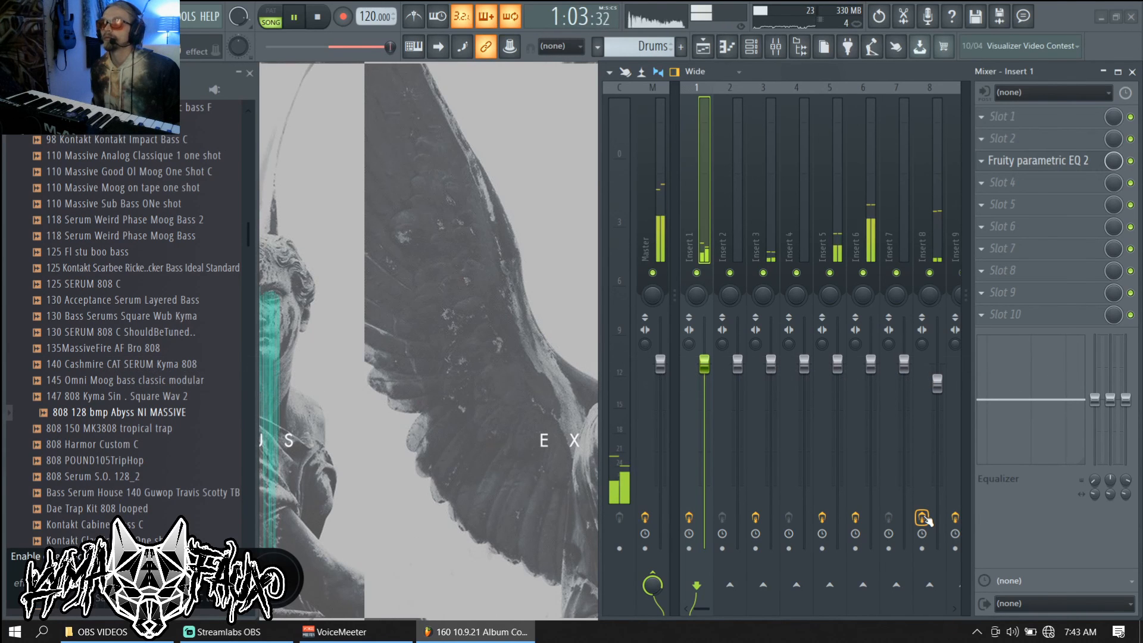
pyautogui.press('space')
pyautogui.press('space')
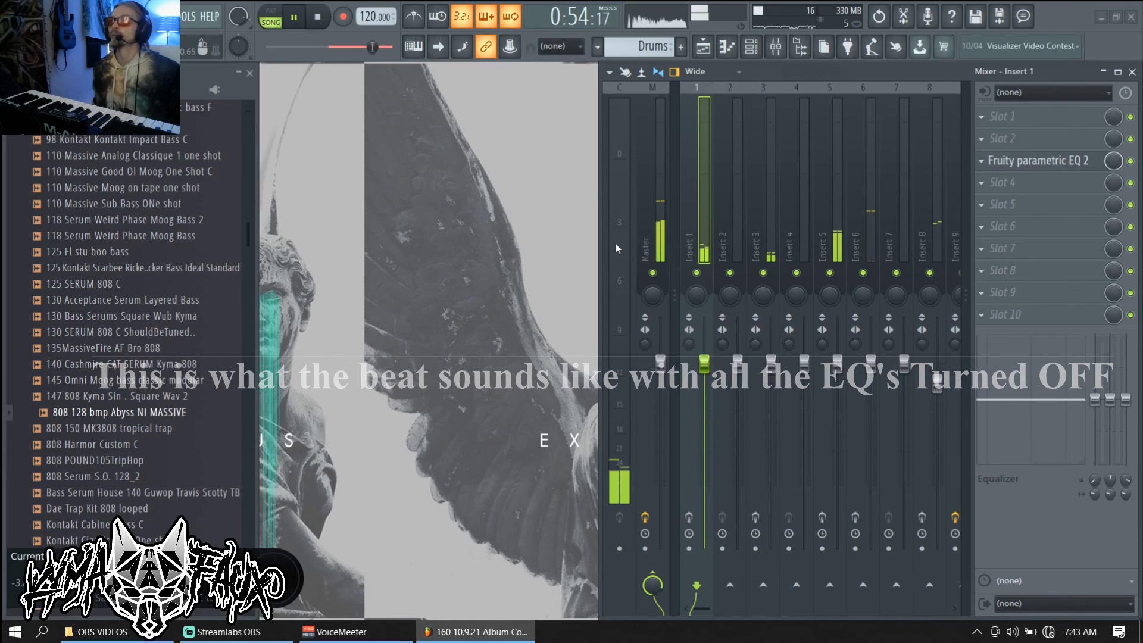
pyautogui.moveTo(601, 194); pyautogui.dragTo(482, 200)
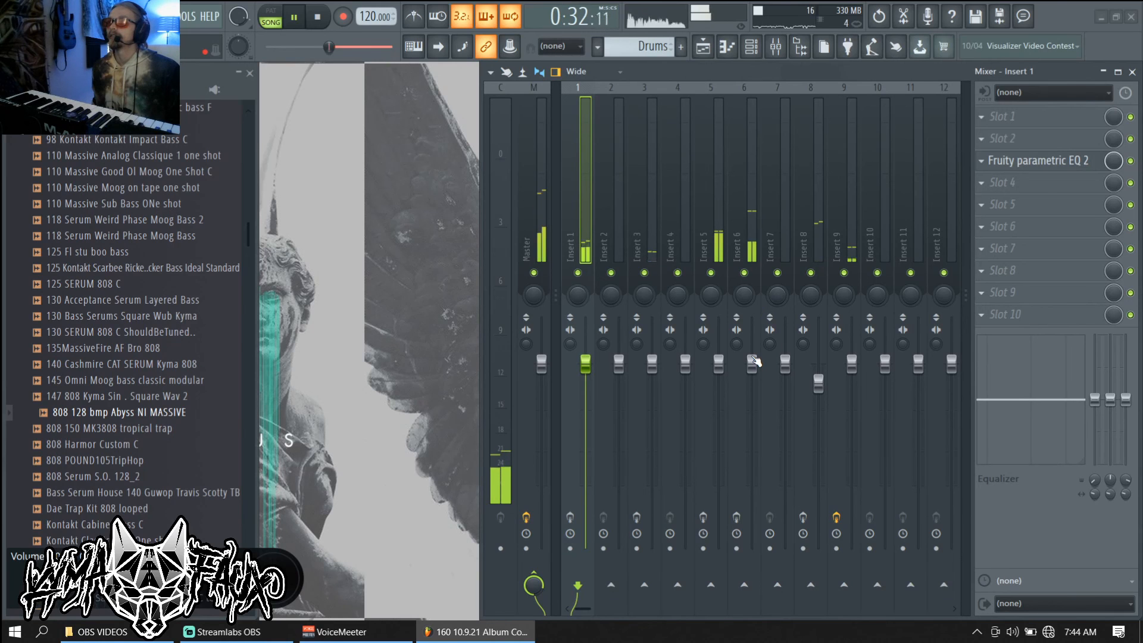
pyautogui.press('space')
pyautogui.press('F9')
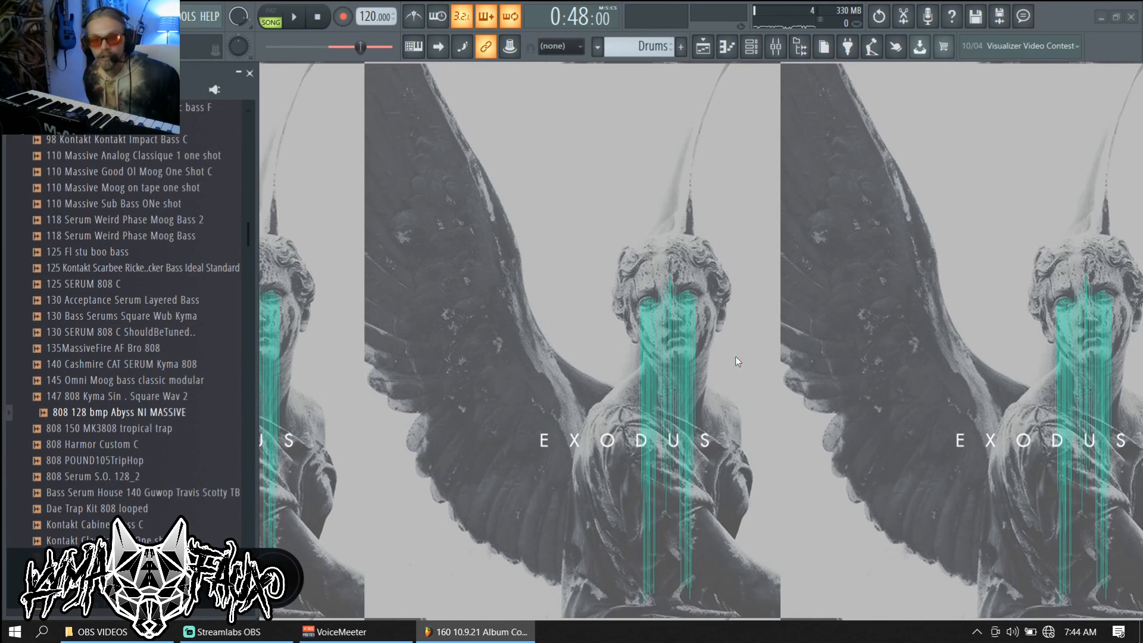